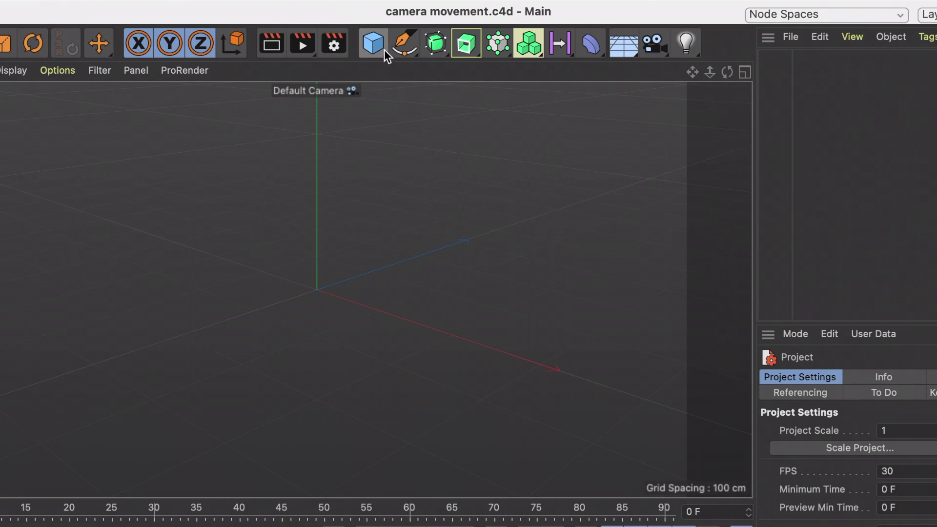
# Add a Landscape object to the scene and set its height to 700 cm
pyautogui.click(384, 55)
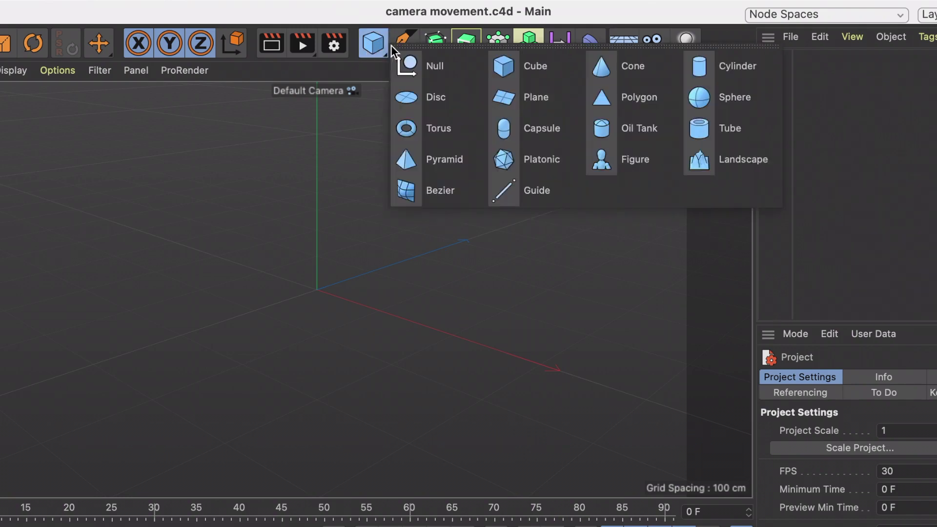
pyautogui.click(721, 156)
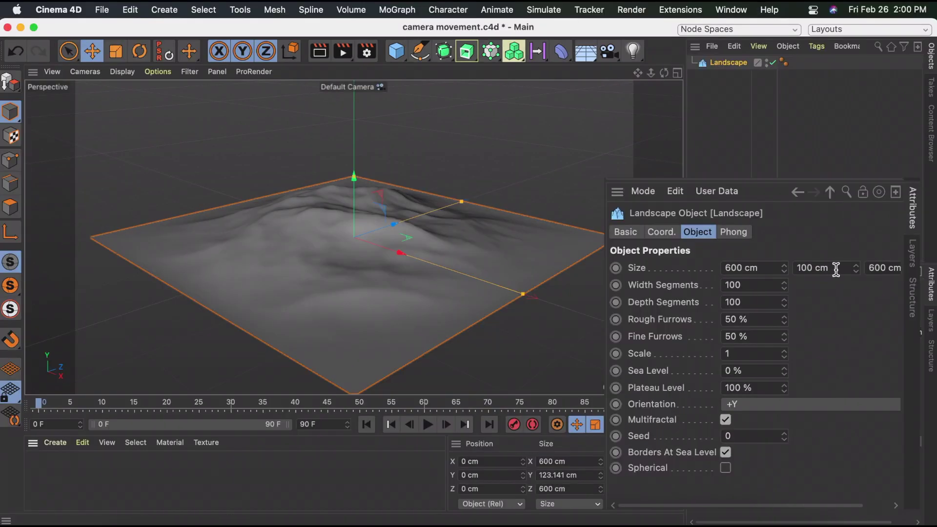
pyautogui.moveTo(814, 268); pyautogui.dragTo(777, 275)
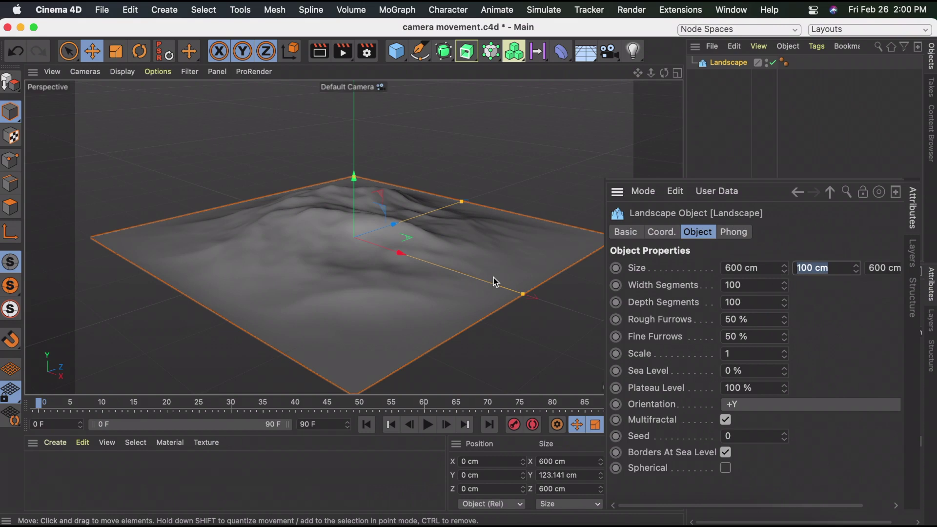
pyautogui.write('700')
pyautogui.press('Return')
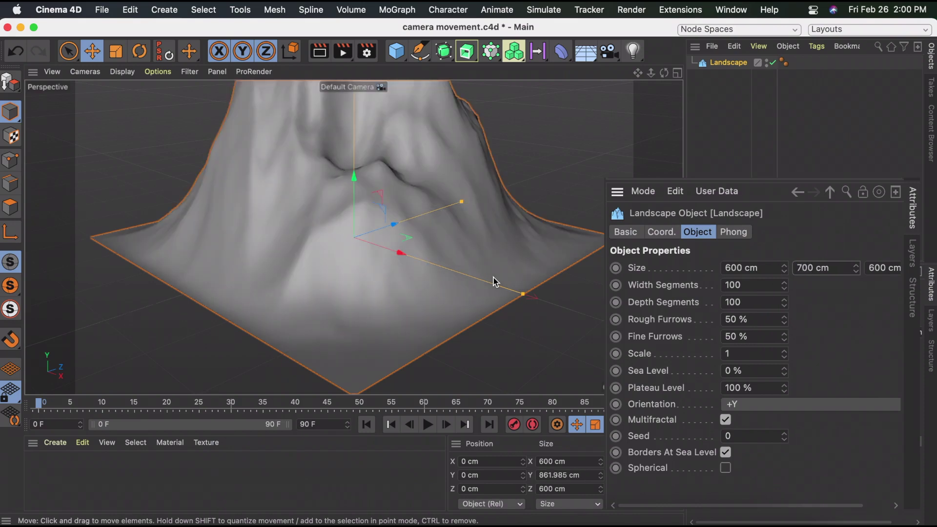
pyautogui.moveTo(638, 74); pyautogui.dragTo(637, 77)
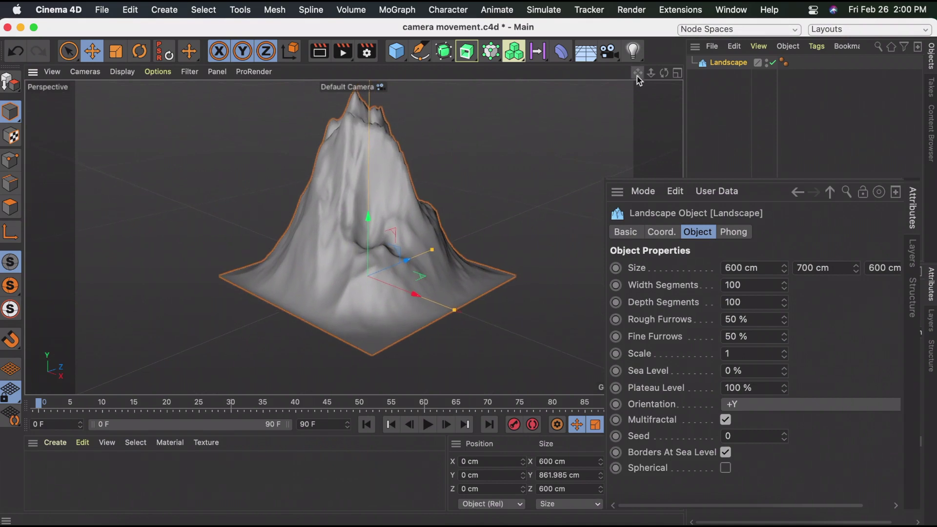
# Resize the landscape to 800 cm wide, 500 cm high and 900 cm deep
pyautogui.hscroll(2, 781, 302)
pyautogui.doubleClick(703, 268)
pyautogui.press('Tab')
pyautogui.press('Tab')
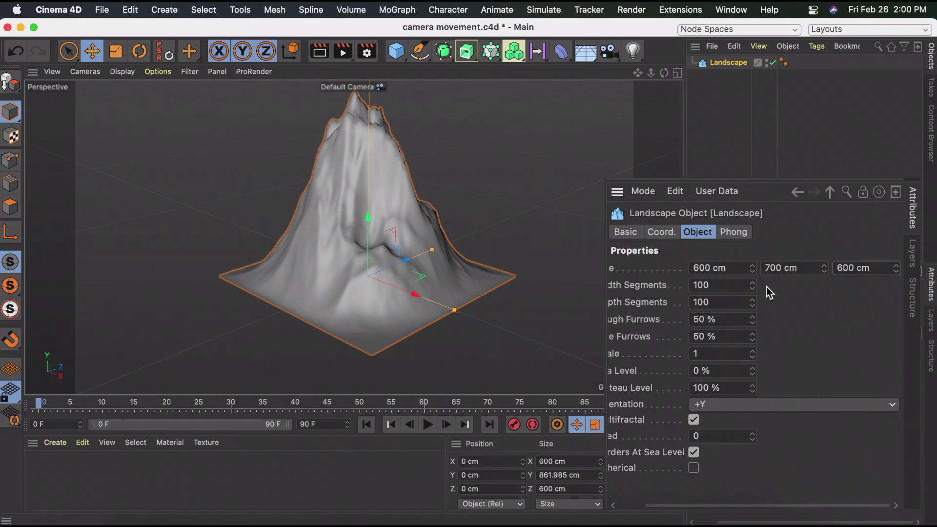
pyautogui.doubleClick(732, 268)
pyautogui.write('800')
pyautogui.press('Return')
pyautogui.press('Tab')
pyautogui.press('Tab')
pyautogui.write('900')
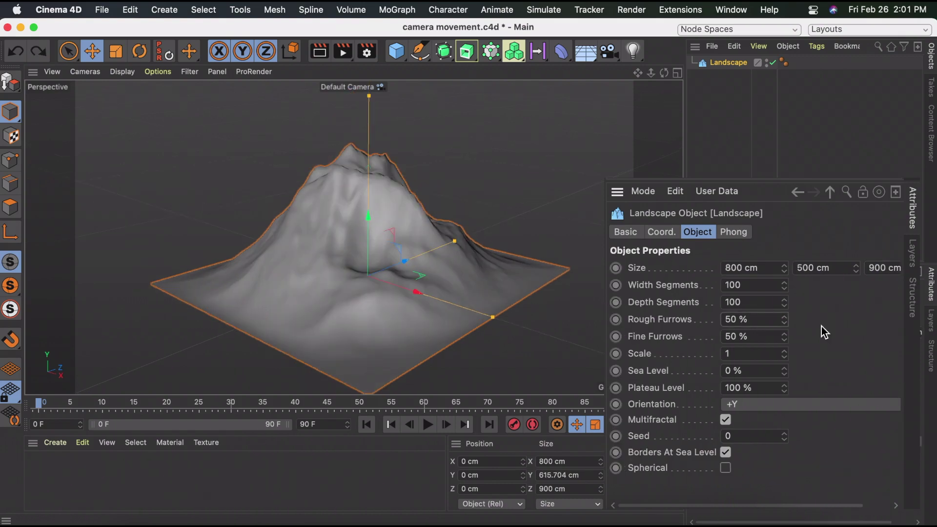
# Set the landscape's Rough Furrows to 75%
pyautogui.click(735, 319)
pyautogui.click(735, 320)
pyautogui.write('75')
pyautogui.press('Return')
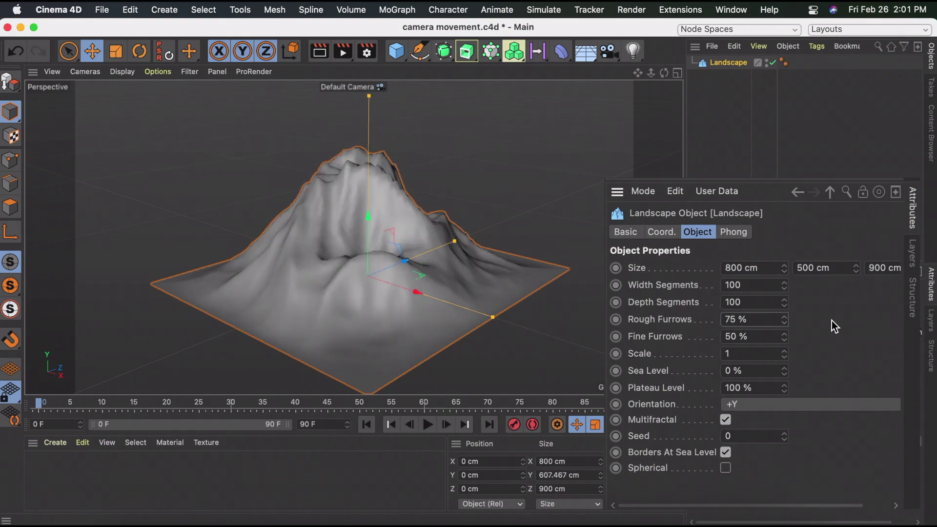
# Cycle the landscape's seed through values up to 15 to compare terrain shapes, and settle on seed 4
pyautogui.moveTo(664, 72); pyautogui.dragTo(821, 351)
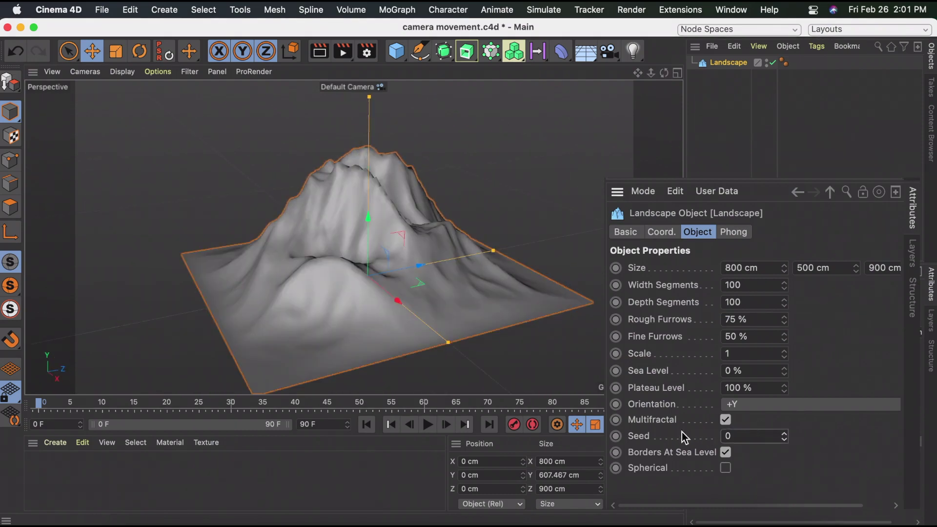
pyautogui.click(784, 433)
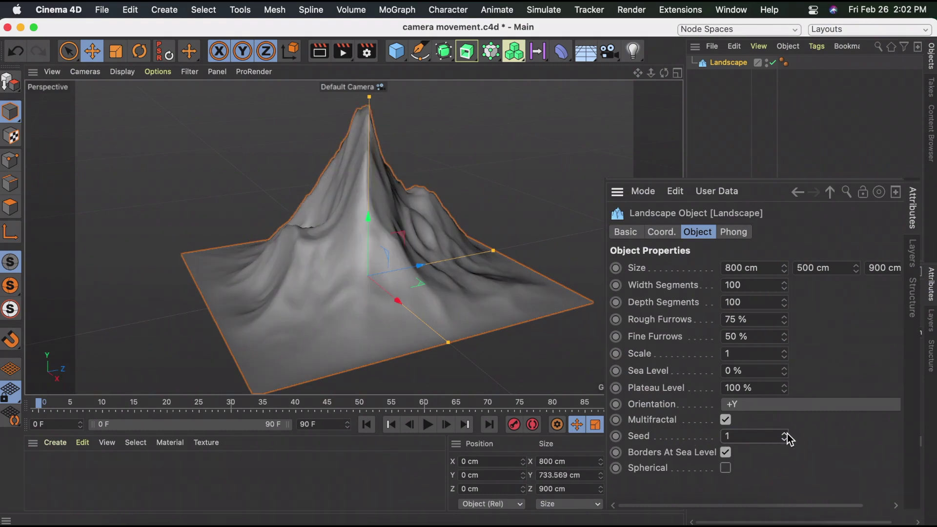
pyautogui.click(785, 433)
pyautogui.click(784, 433)
pyautogui.click(784, 433)
pyautogui.click(784, 433)
pyautogui.click(785, 433)
pyautogui.click(784, 433)
pyautogui.click(784, 433)
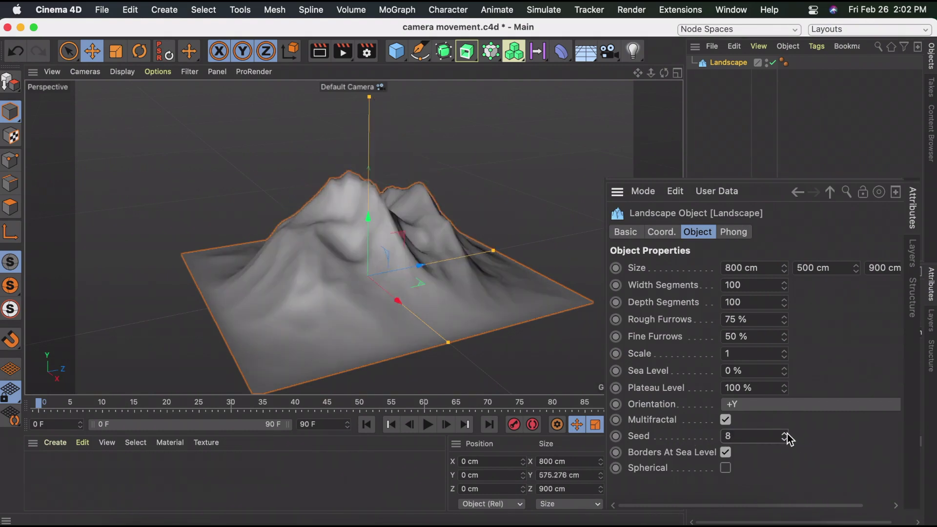
pyautogui.click(785, 433)
pyautogui.click(785, 433)
pyautogui.click(784, 433)
pyautogui.click(784, 433)
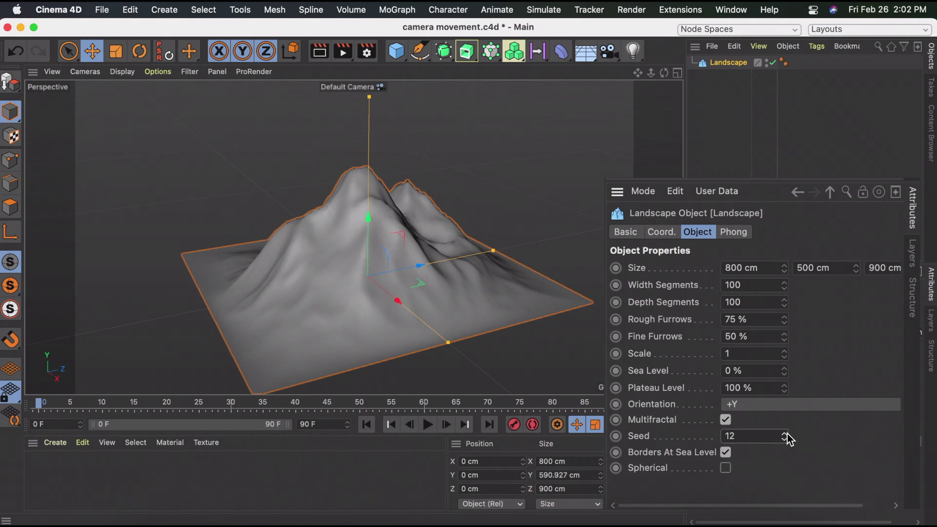
pyautogui.click(785, 433)
pyautogui.click(785, 433)
pyautogui.click(784, 433)
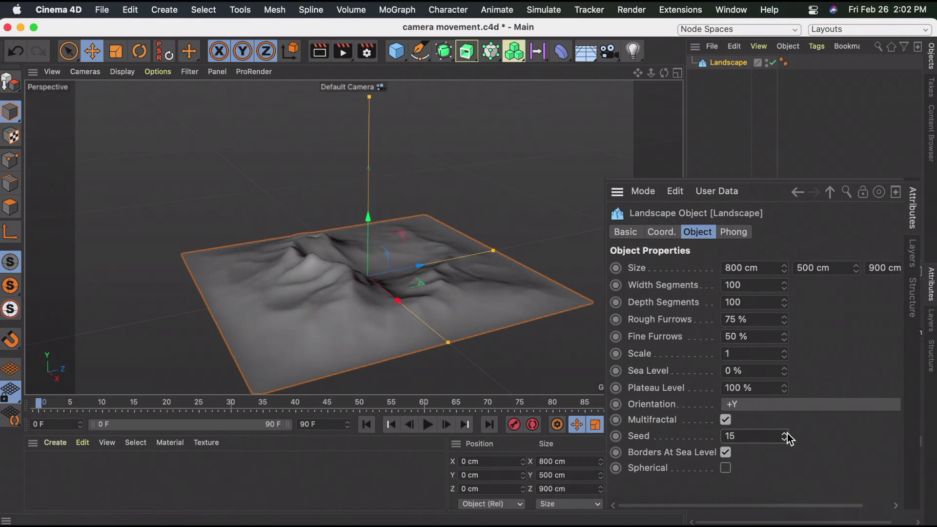
pyautogui.moveTo(789, 439); pyautogui.dragTo(796, 351)
# Try a scale of 3 on the landscape and undo it
pyautogui.click(735, 353)
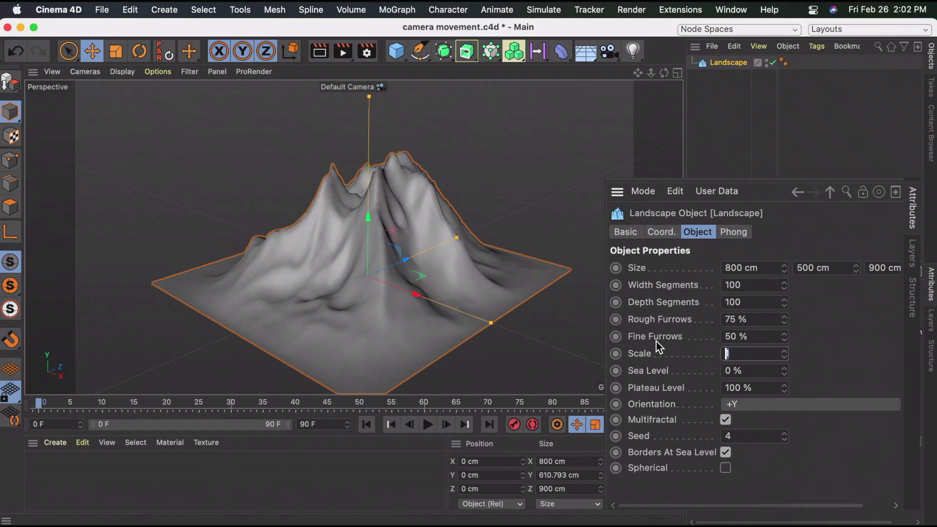
pyautogui.write('3')
pyautogui.press('Return')
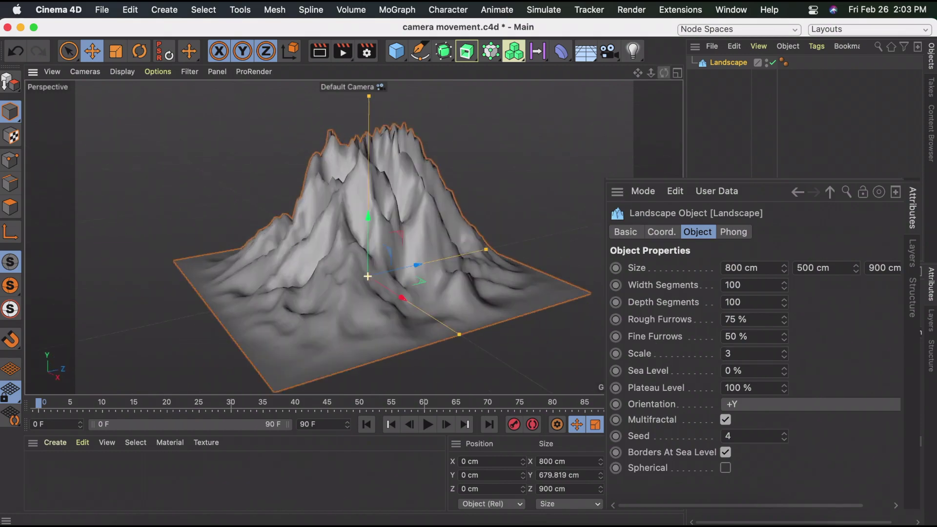
pyautogui.press('super+z')
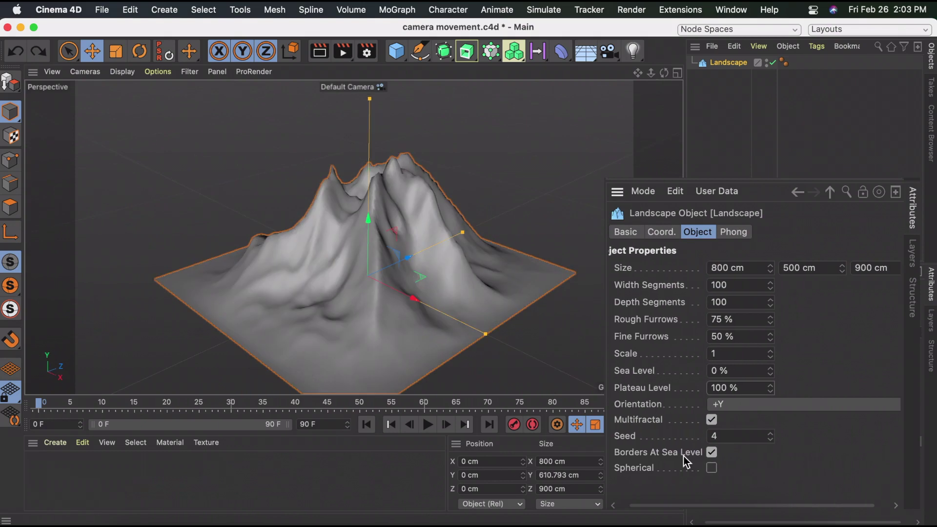
# Toggle the landscape's Borders At Sea Level option and set its Sea Level to 20%
pyautogui.click(712, 453)
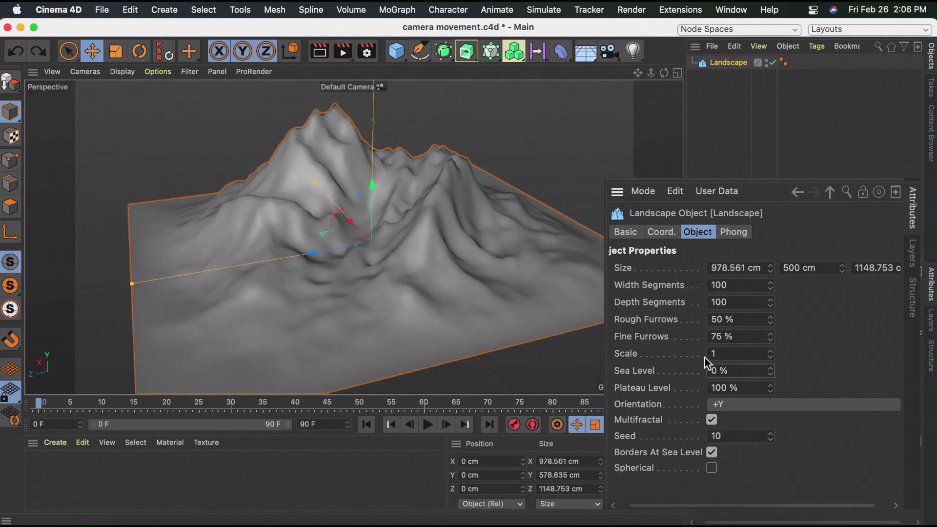
pyautogui.click(743, 371)
pyautogui.write('20')
pyautogui.press('Return')
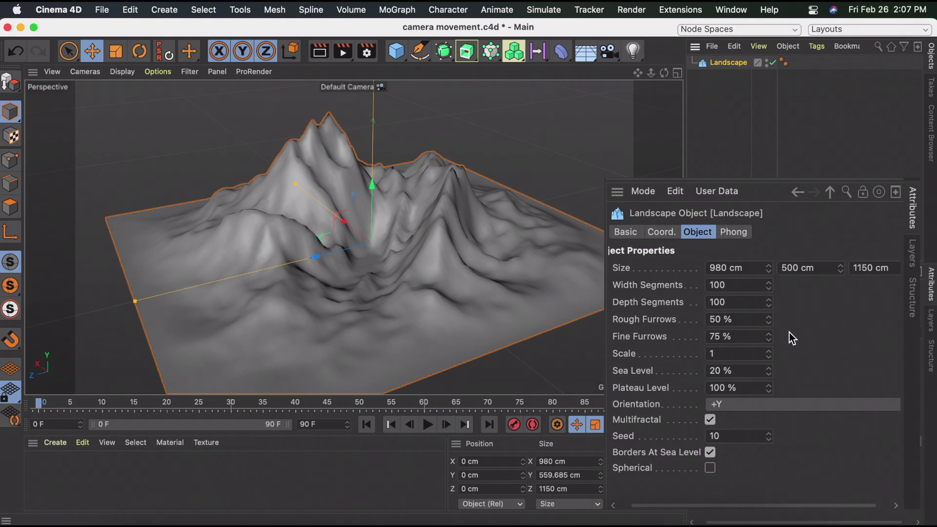
# Create a new default material and open it in the Material Editor, placed clear of the material list
pyautogui.click(52, 443)
pyautogui.click(115, 302)
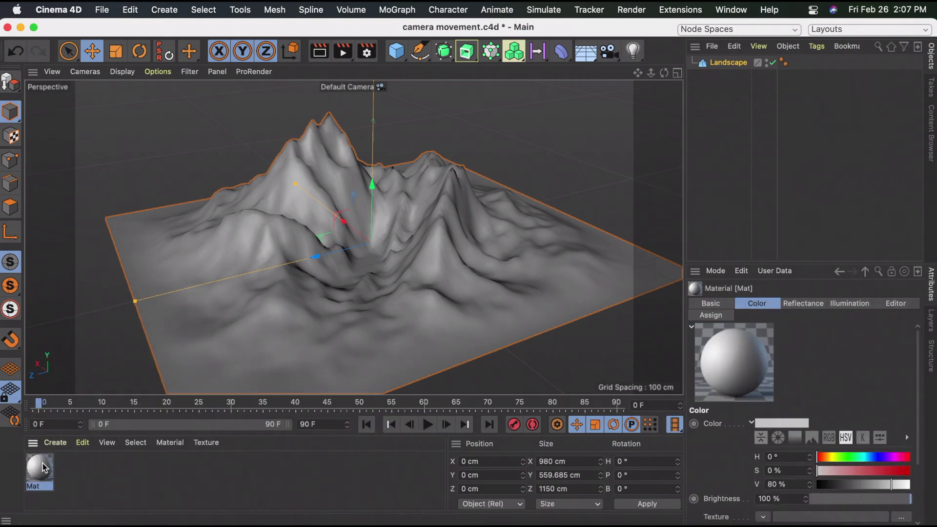
pyautogui.doubleClick(44, 470)
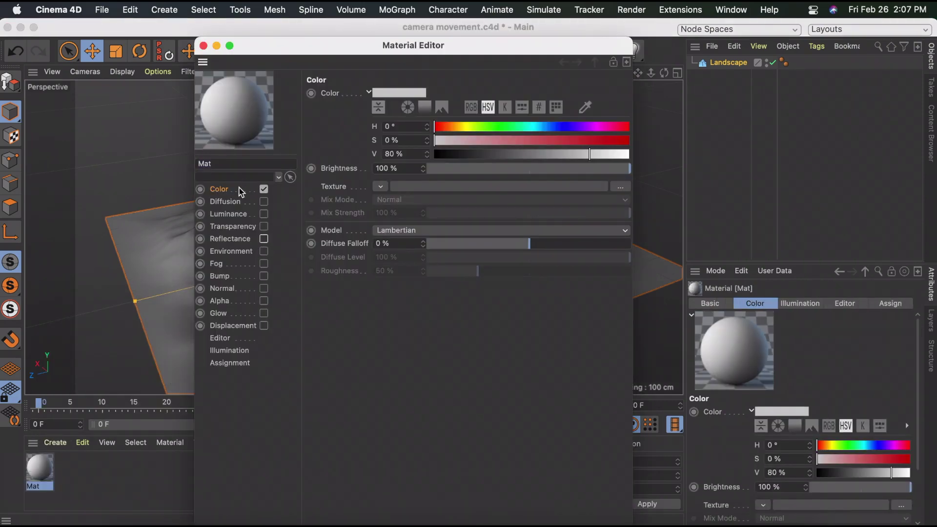
pyautogui.moveTo(293, 45); pyautogui.dragTo(489, 45)
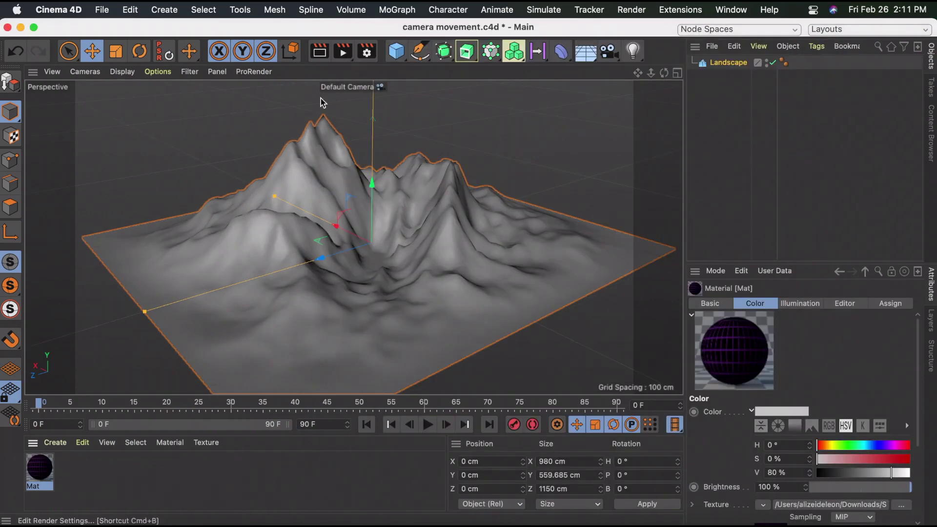
# Try the purple grid material on the landscape with Cubic projection, and delete its material tag
pyautogui.moveTo(39, 468); pyautogui.dragTo(352, 282)
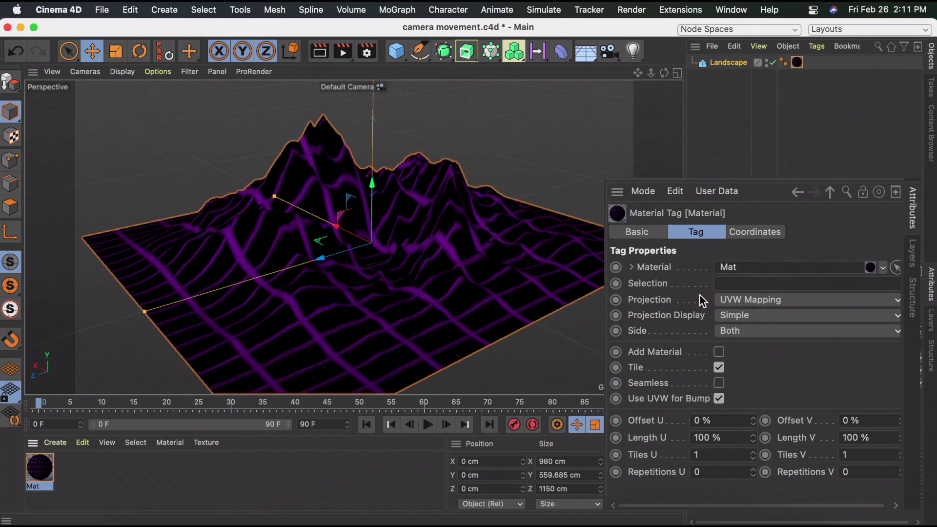
pyautogui.click(739, 299)
pyautogui.click(774, 368)
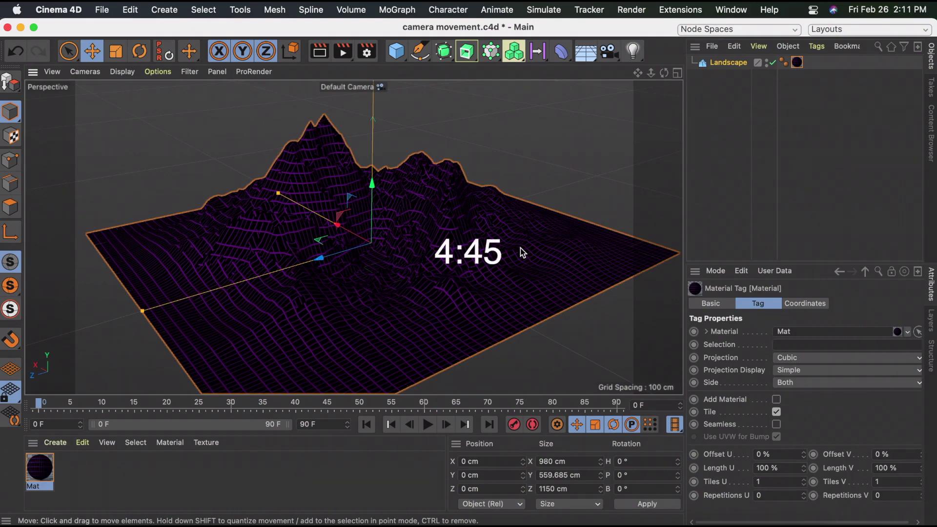
pyautogui.press('Delete')
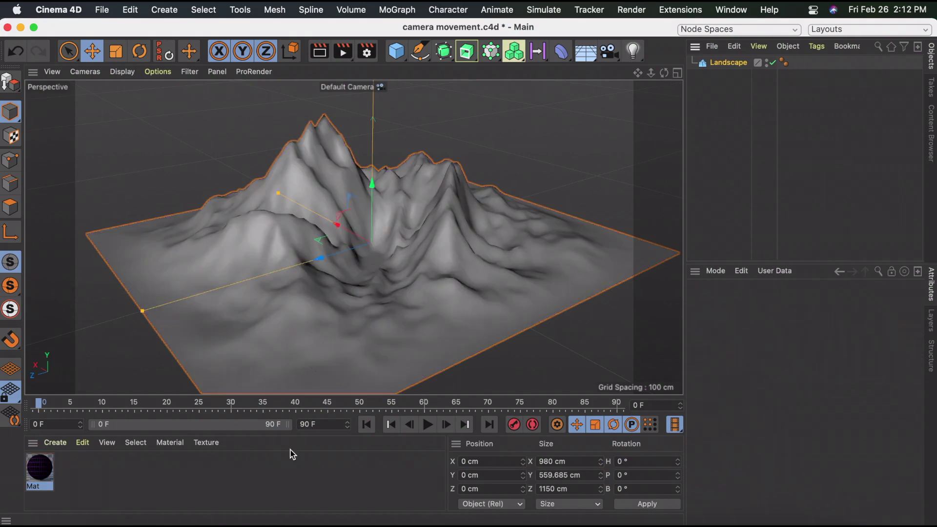
# Create a second default material and load a Layer shader as its Color texture
pyautogui.click(55, 443)
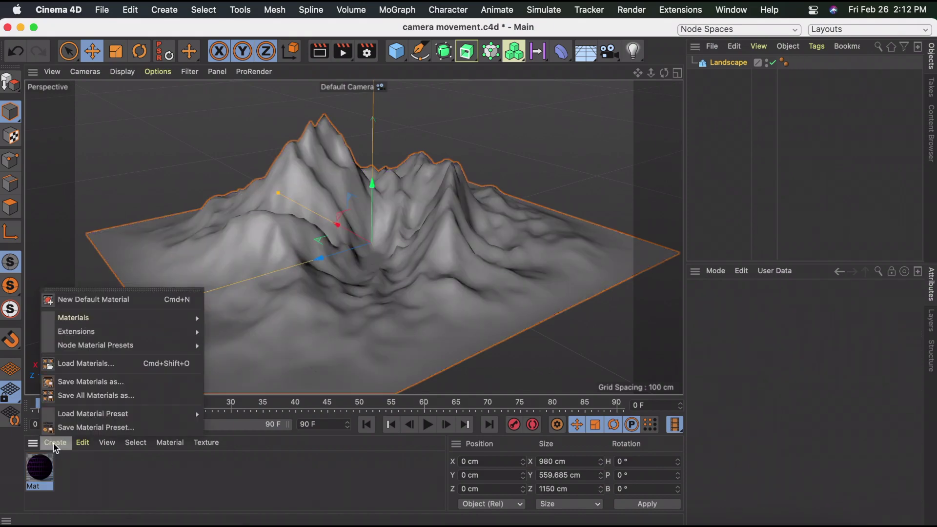
pyautogui.click(82, 299)
pyautogui.doubleClick(39, 469)
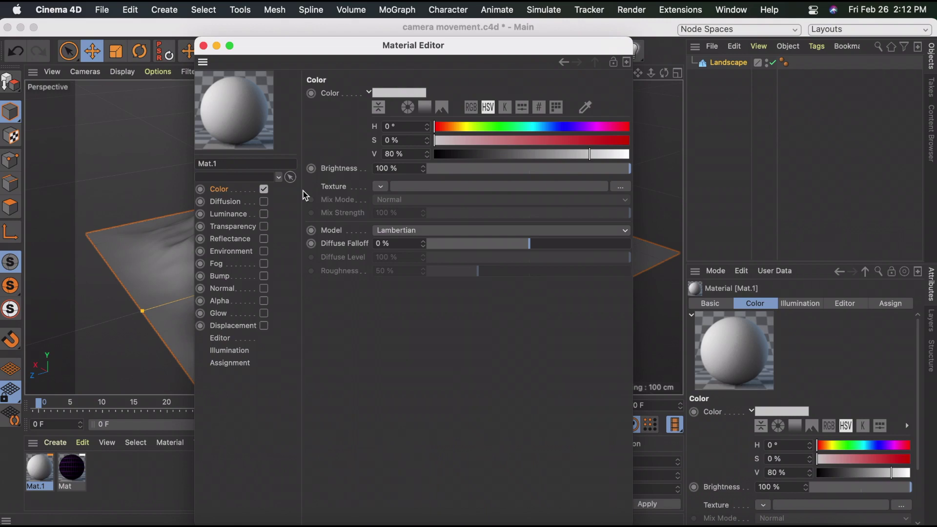
pyautogui.click(381, 188)
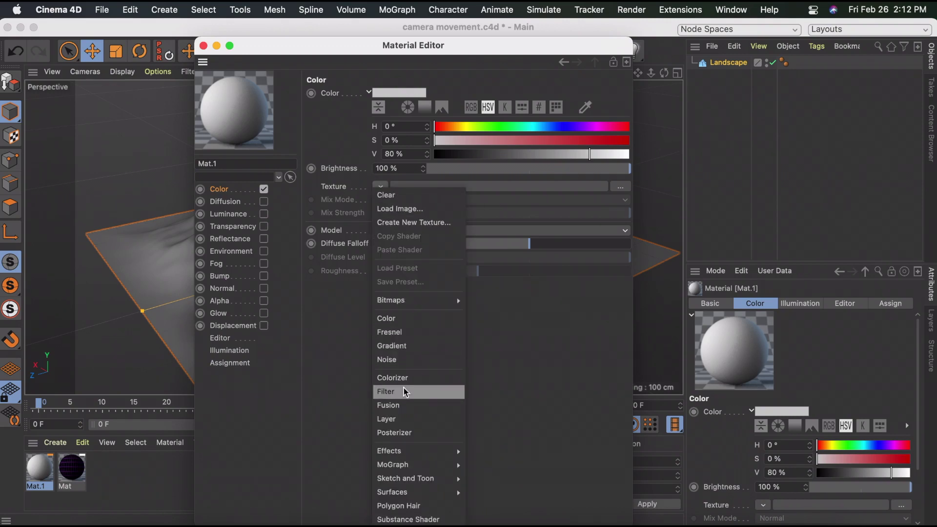
pyautogui.click(407, 418)
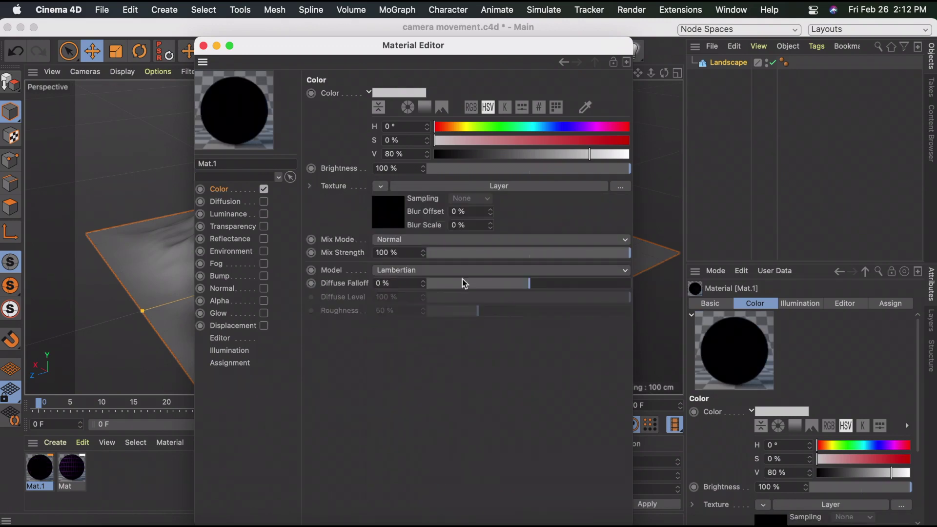
# Add three Noise shaders to the Layer shader of the new material's Color channel
pyautogui.click(515, 187)
pyautogui.click(371, 200)
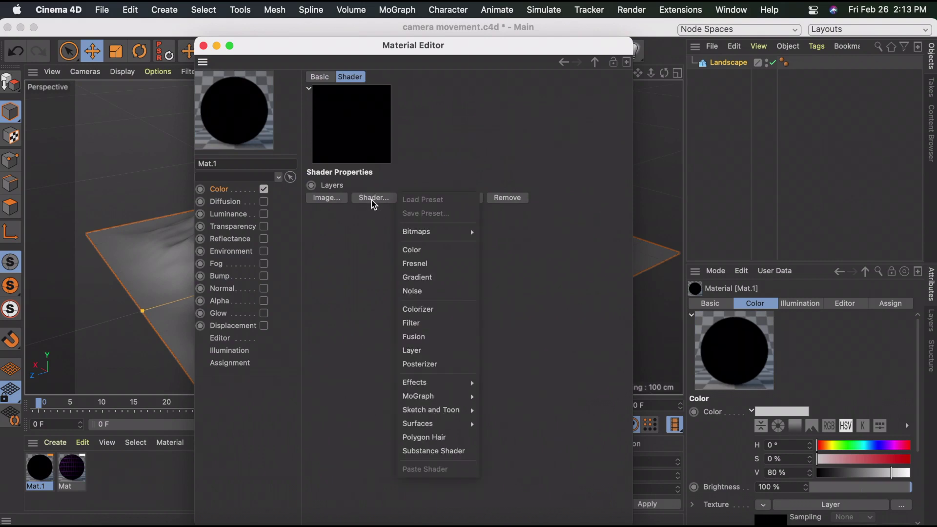
pyautogui.click(450, 293)
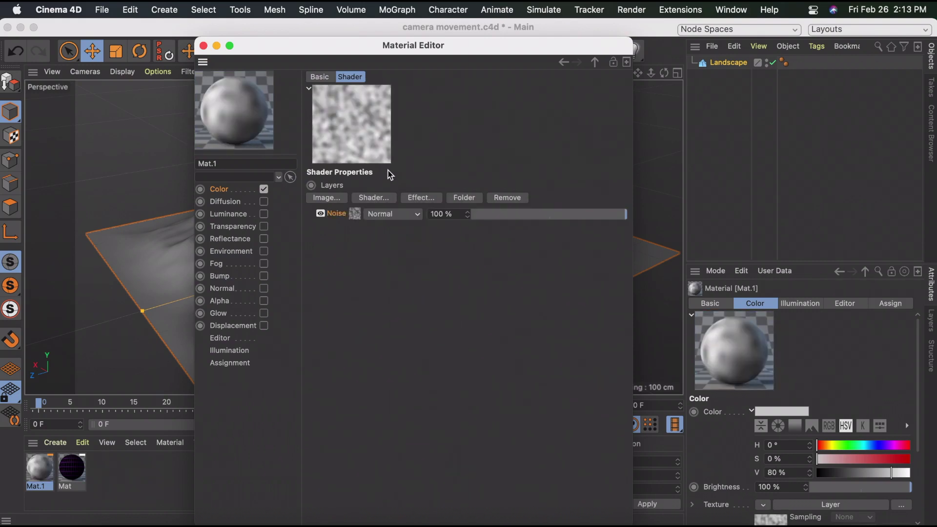
pyautogui.click(383, 200)
pyautogui.click(415, 288)
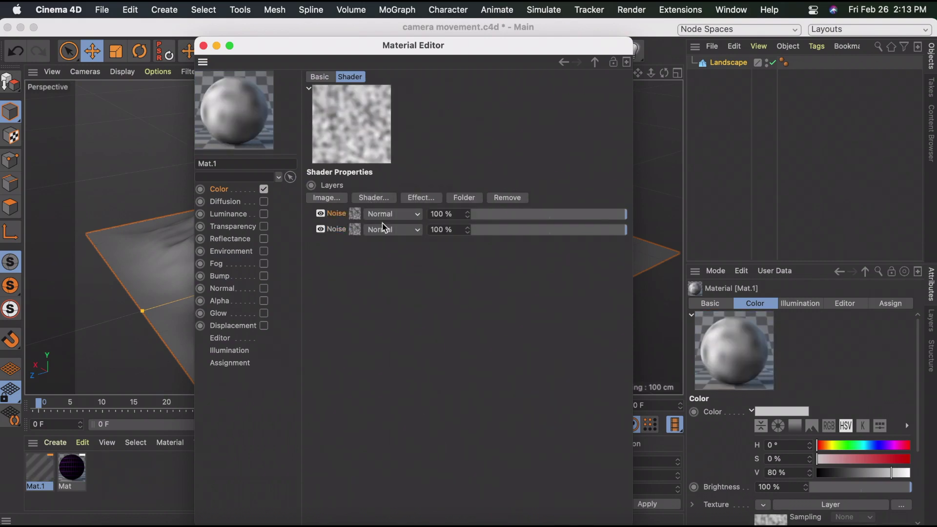
pyautogui.click(376, 201)
pyautogui.click(420, 292)
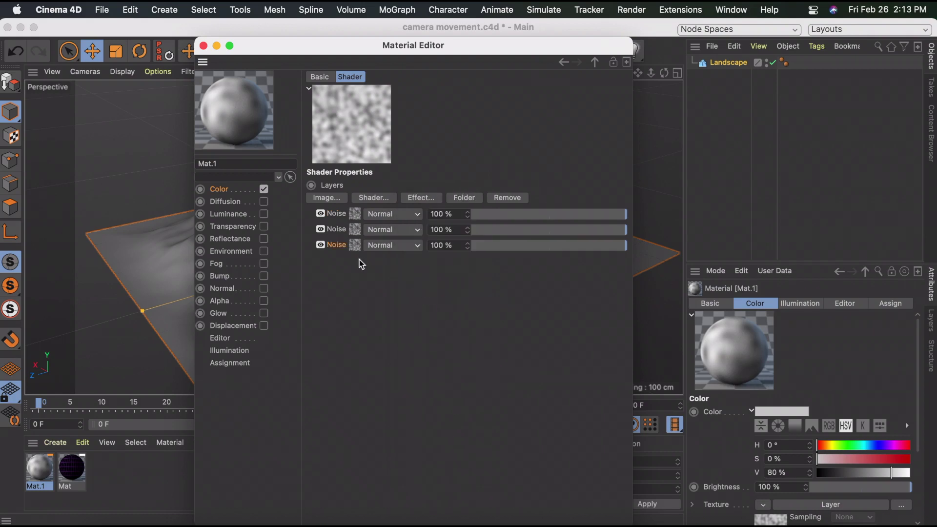
# Hide the upper two Noise layers and open the shader settings of the lowest Noise layer
pyautogui.click(321, 214)
pyautogui.click(321, 229)
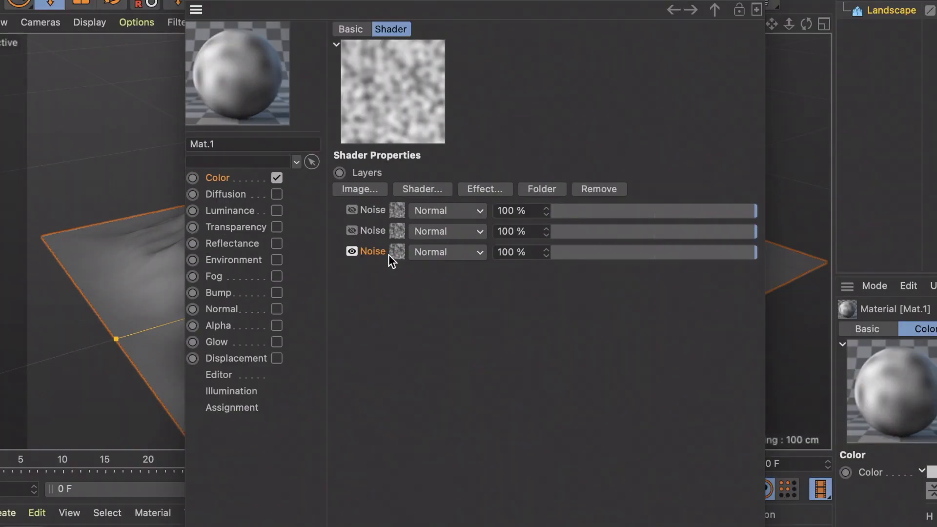
pyautogui.click(394, 253)
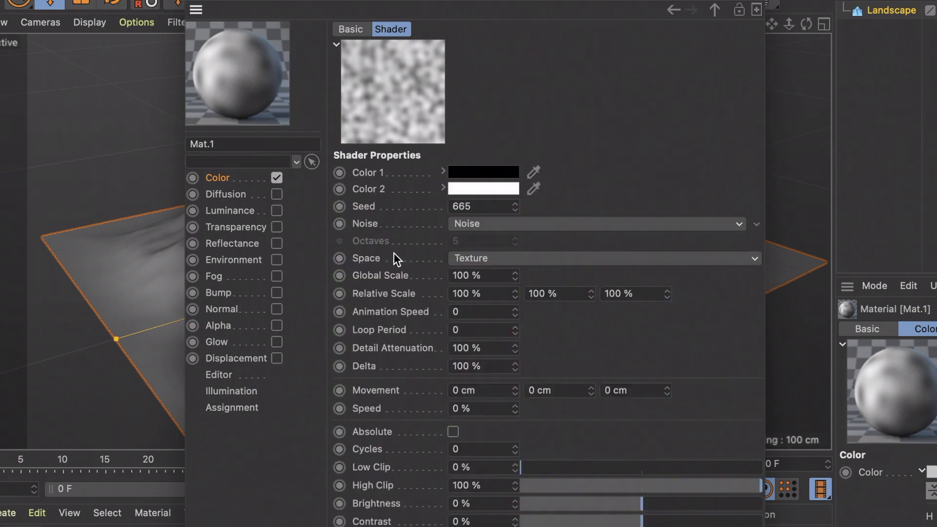
# Set the lowest Noise layer's Color 1 to medium-dark grey and Color 2 to a darker, near-black grey
pyautogui.click(481, 171)
pyautogui.moveTo(445, 211); pyautogui.dragTo(378, 224)
pyautogui.click(440, 231)
pyautogui.click(455, 190)
pyautogui.click(390, 225)
pyautogui.press('Return')
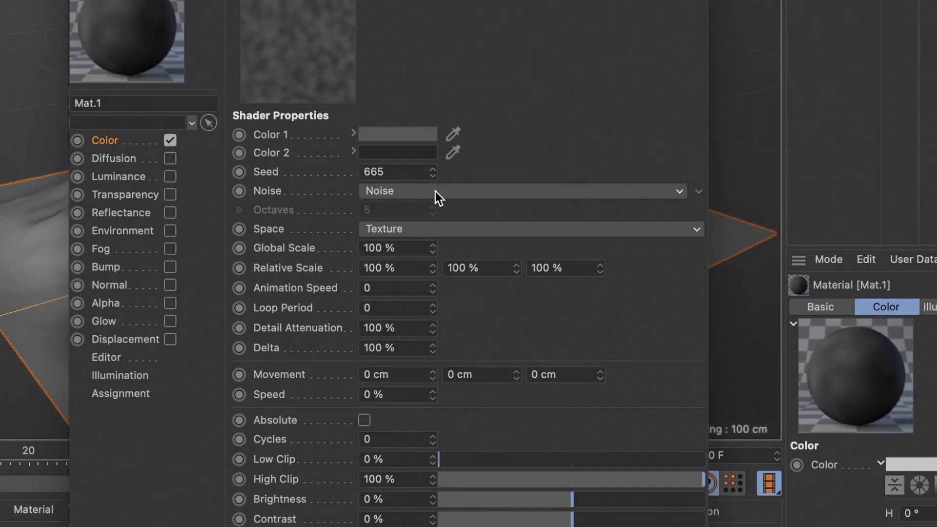
# Change the lowest Noise layer to the Poxo type with the first two Relative Scale values at 50% and 500%
pyautogui.click(436, 192)
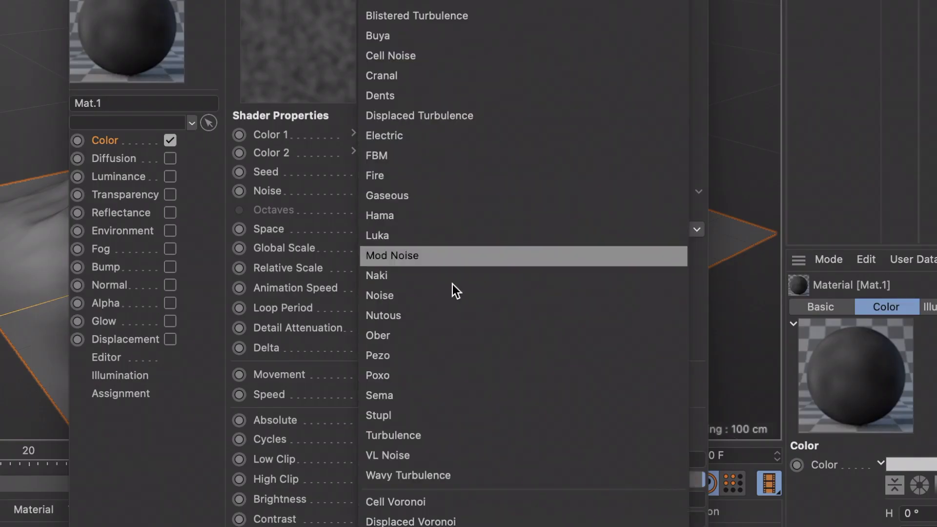
pyautogui.click(460, 375)
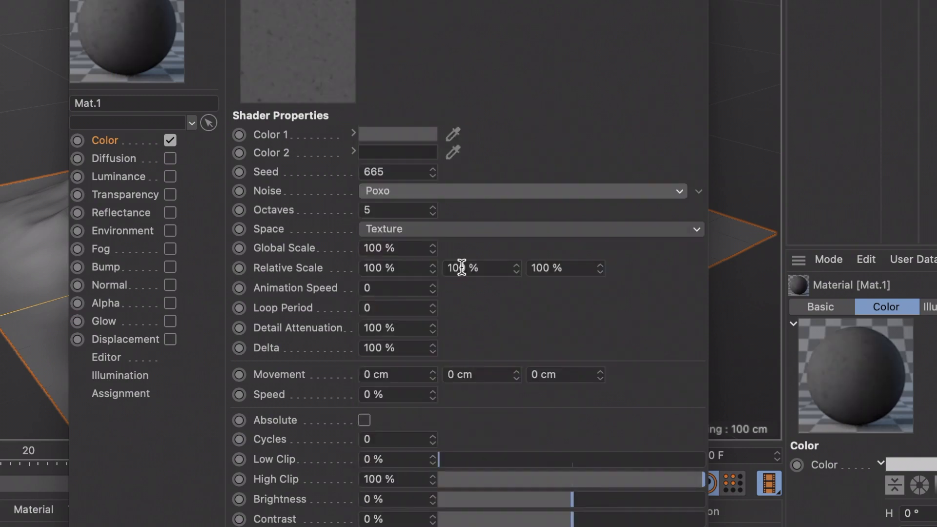
pyautogui.doubleClick(421, 270)
pyautogui.write('50')
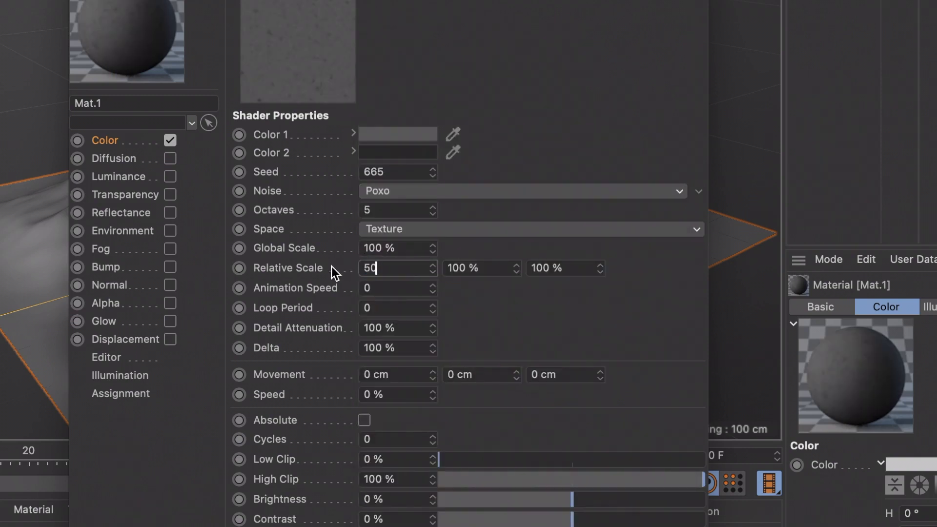
pyautogui.press('Tab')
pyautogui.write('500')
pyautogui.press('Return')
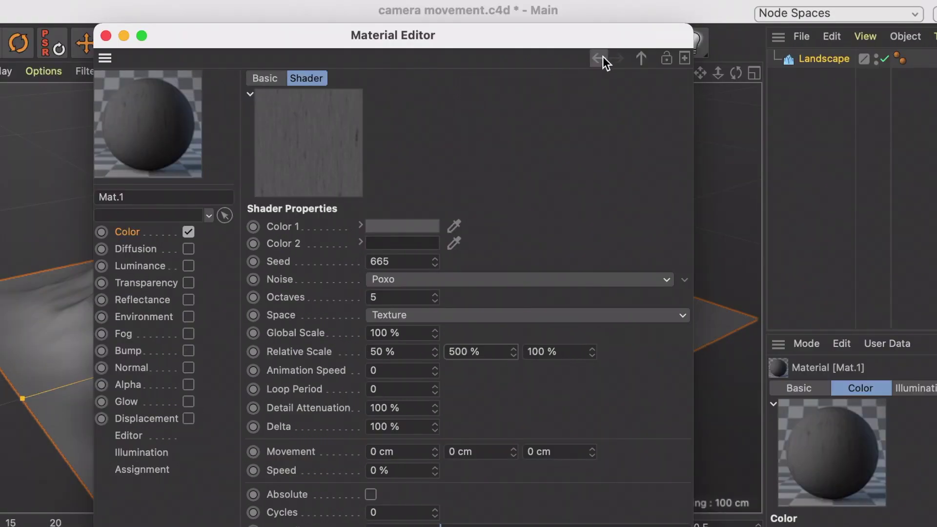
pyautogui.click(602, 58)
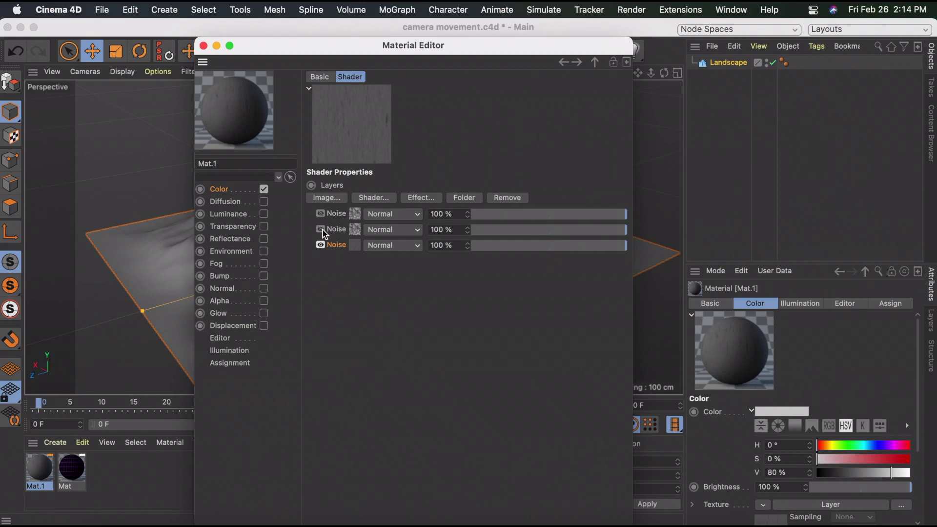
# Show the middle Noise layer and change its noise type to Luka
pyautogui.click(322, 230)
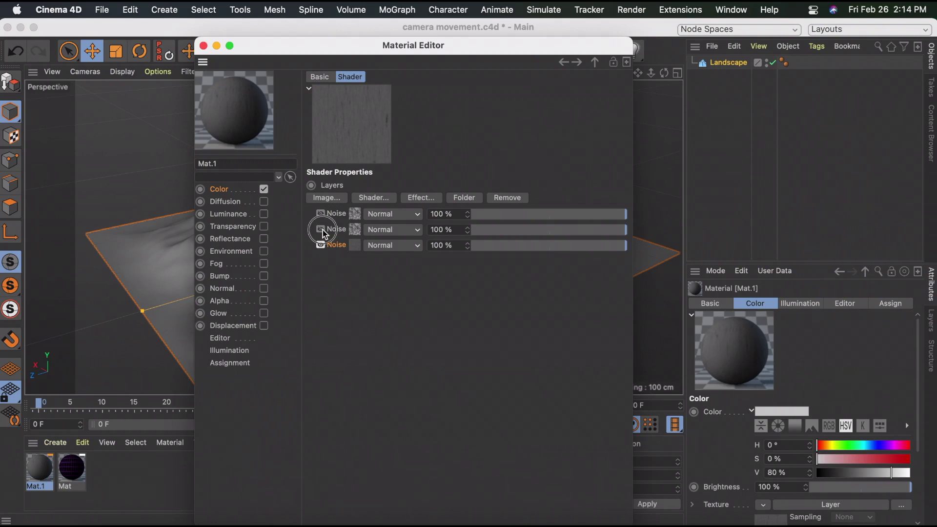
pyautogui.click(356, 230)
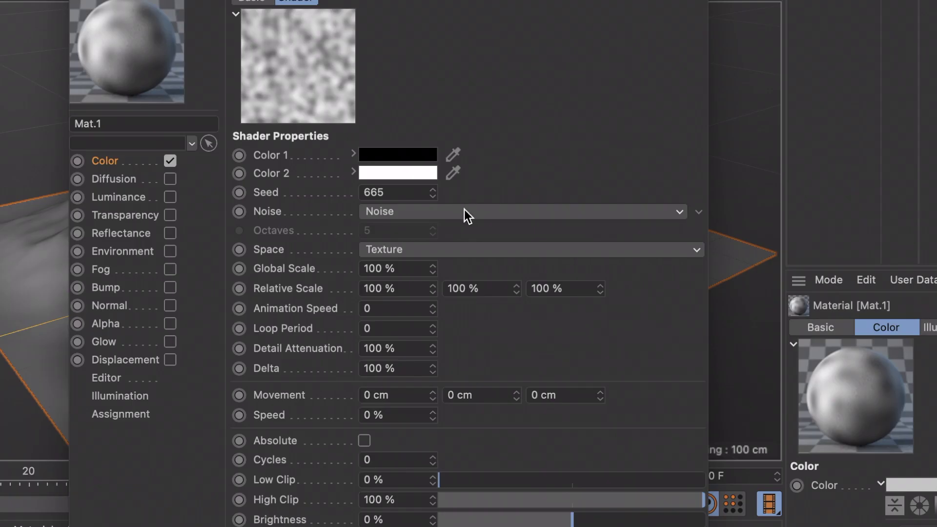
pyautogui.click(464, 211)
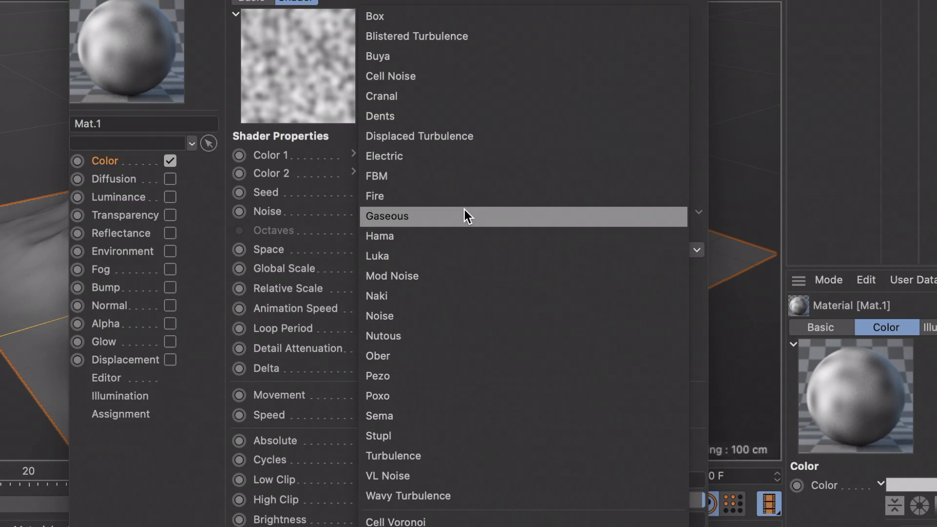
pyautogui.click(461, 259)
# Set the middle Noise layer's Relative Scale to 2000%, 75% and 2000%, and return to the layer list
pyautogui.moveTo(500, 271); pyautogui.dragTo(417, 268)
pyautogui.write('2000')
pyautogui.press('Tab')
pyautogui.write('75')
pyautogui.click(566, 305)
pyautogui.press('Tab')
pyautogui.write('2000')
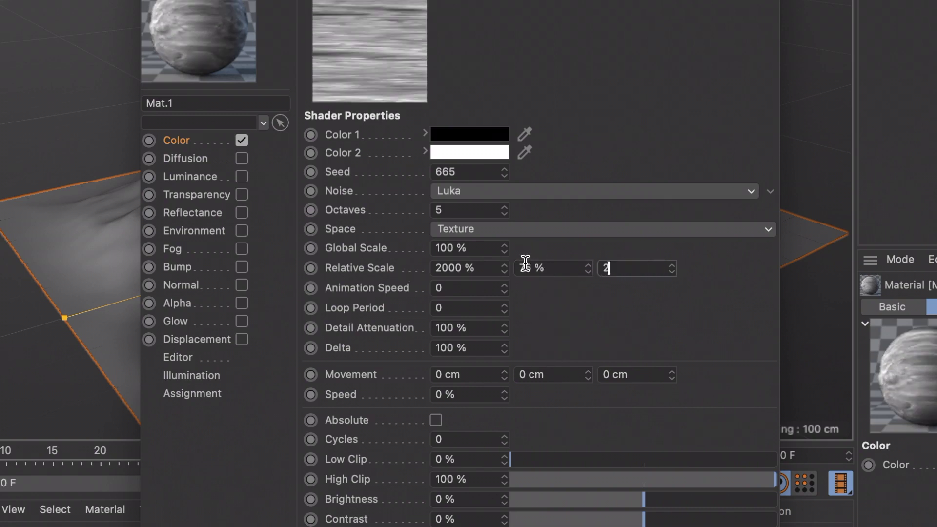
pyautogui.press('Return')
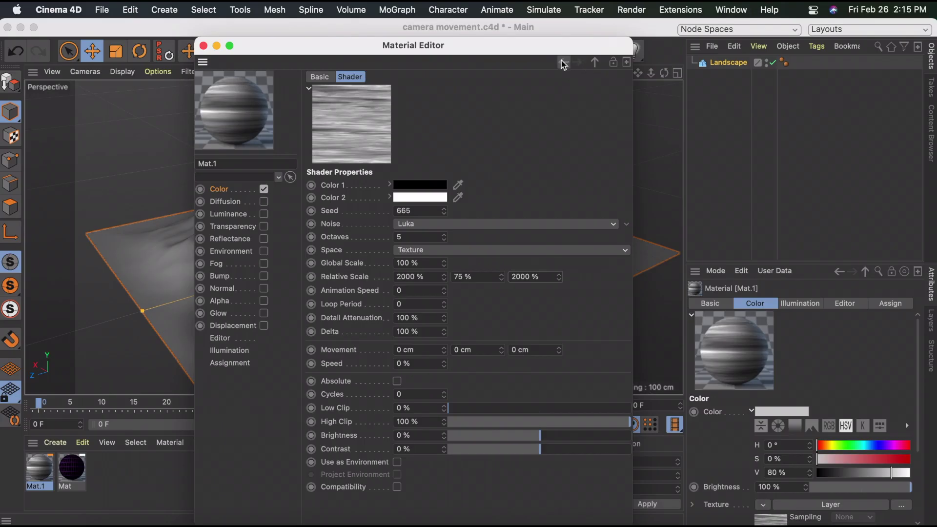
pyautogui.click(564, 62)
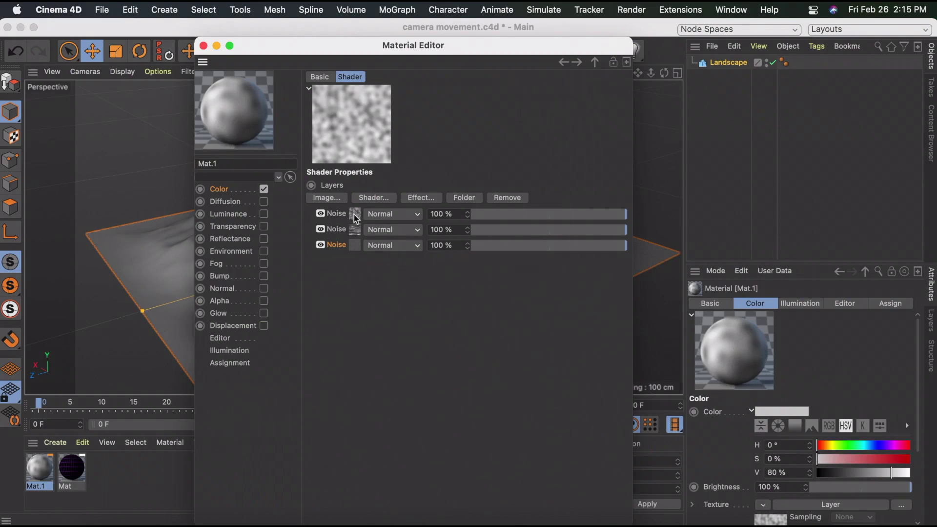
# Change the top Noise layer to the Stupl type and set its Global Scale to 600%
pyautogui.click(356, 215)
pyautogui.click(501, 225)
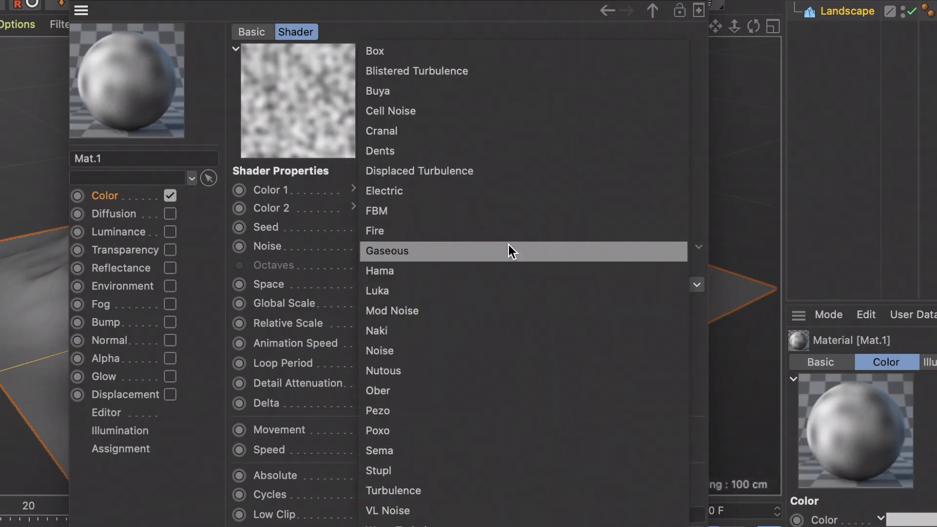
pyautogui.click(496, 470)
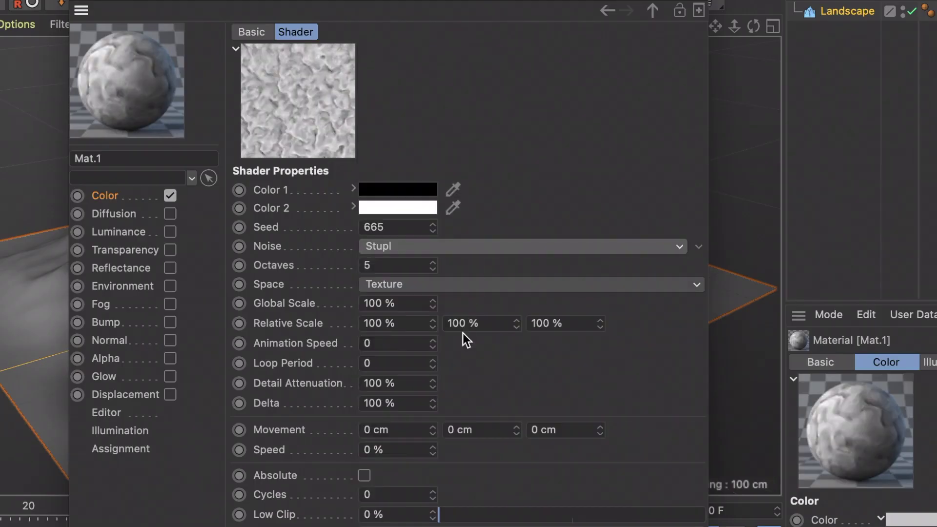
pyautogui.moveTo(412, 305); pyautogui.dragTo(345, 304)
pyautogui.write('600')
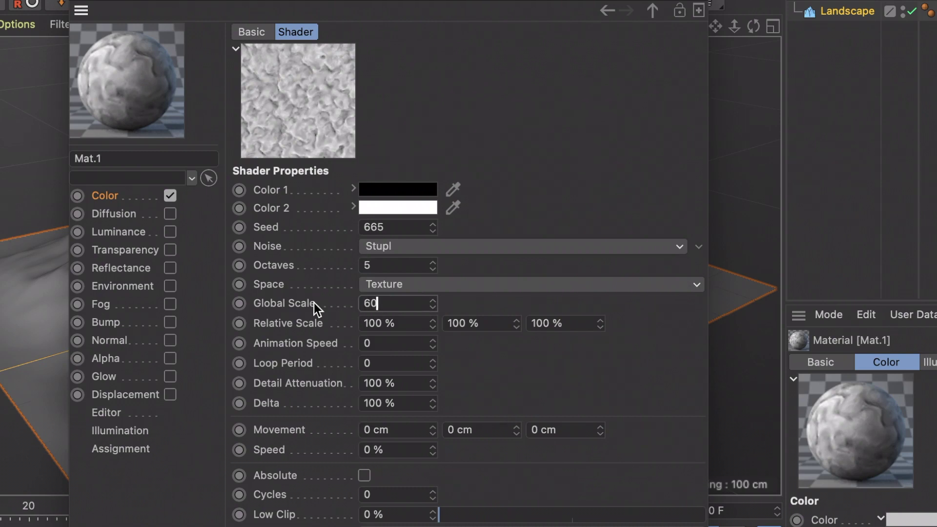
pyautogui.press('Return')
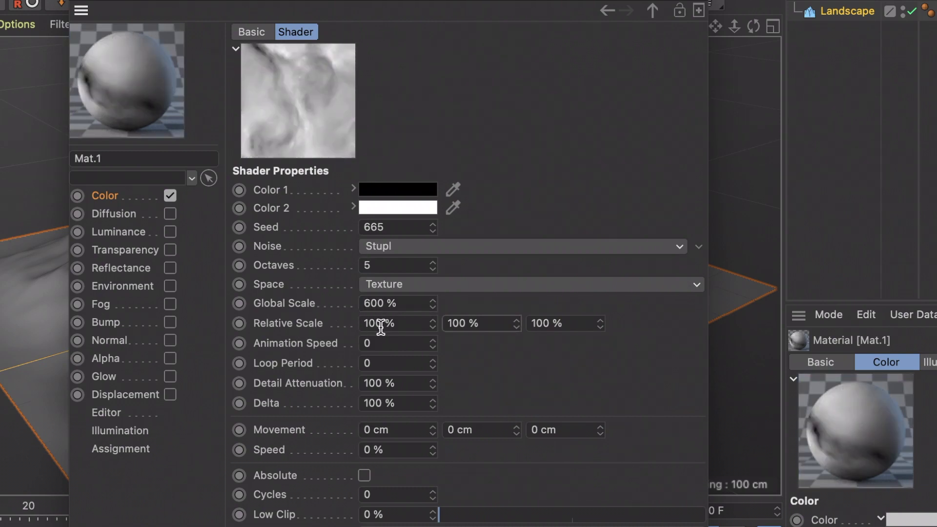
# Set the top Noise layer's second Relative Scale value to 700% and the third to 80%, and return to the Color channel
pyautogui.moveTo(488, 323); pyautogui.dragTo(412, 323)
pyautogui.write('700')
pyautogui.press('Return')
pyautogui.click(558, 323)
pyautogui.write('80')
pyautogui.press('Return')
pyautogui.click(566, 63)
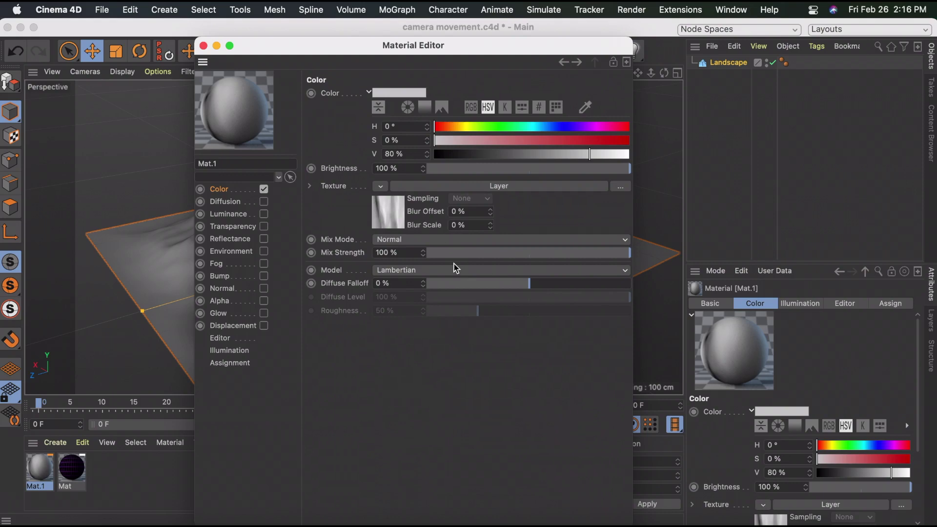
# Wrap the Color channel's Layer texture in a Fusion shader and enable its Use Mask option
pyautogui.click(380, 187)
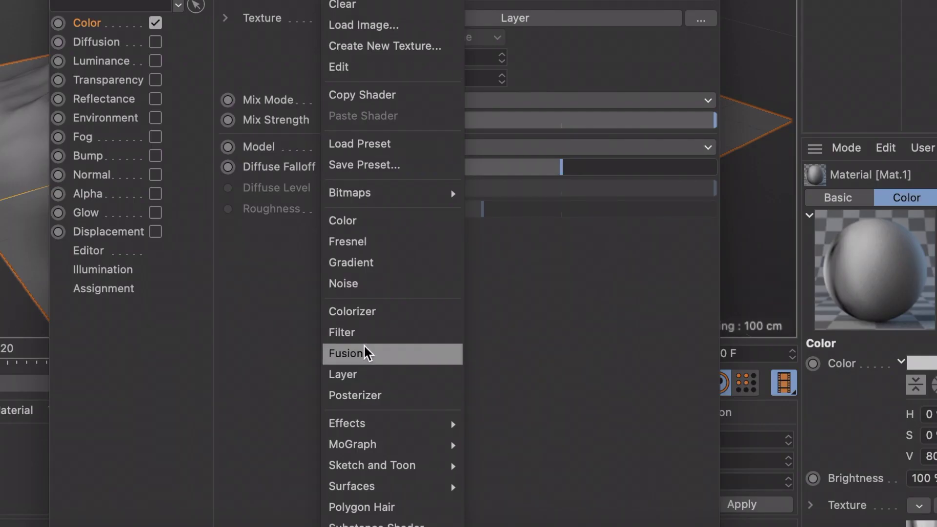
pyautogui.click(366, 354)
pyautogui.click(446, 20)
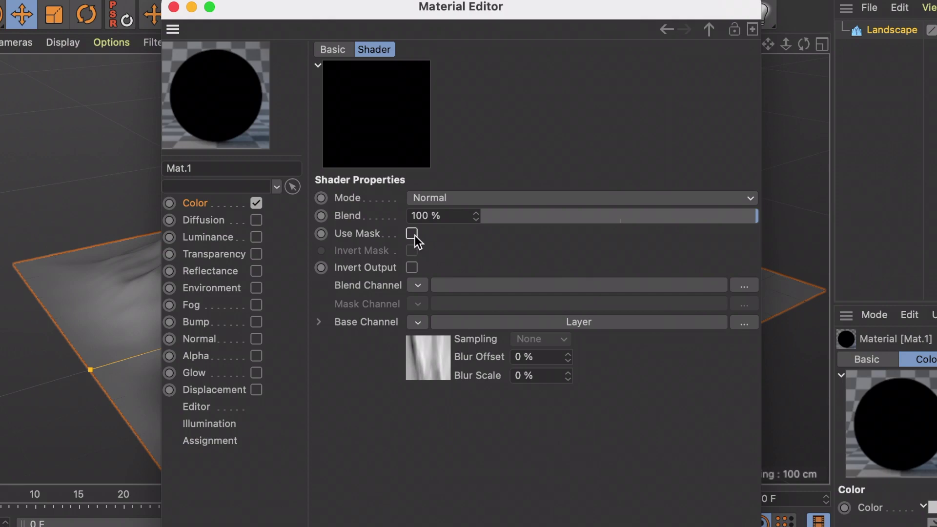
pyautogui.click(413, 234)
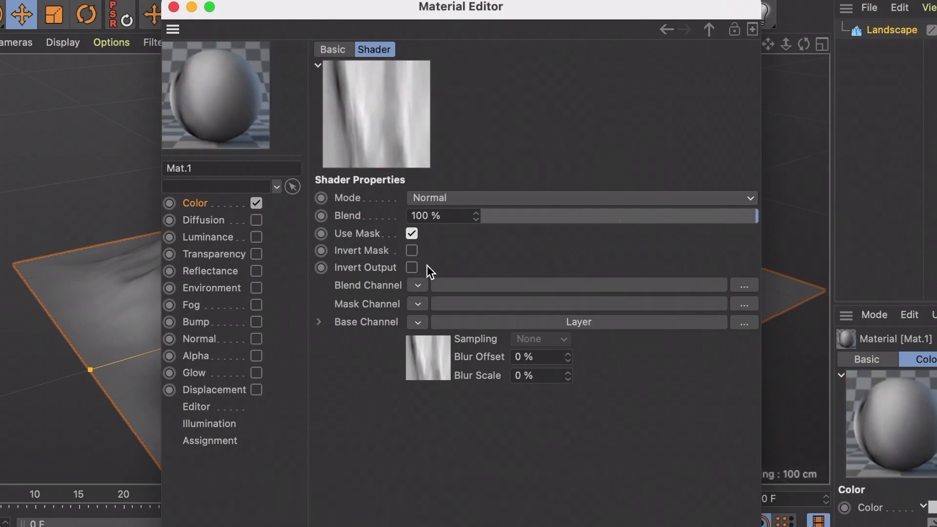
# Load a Noise shader into the Fusion shader's Blend Channel and open its settings
pyautogui.click(417, 286)
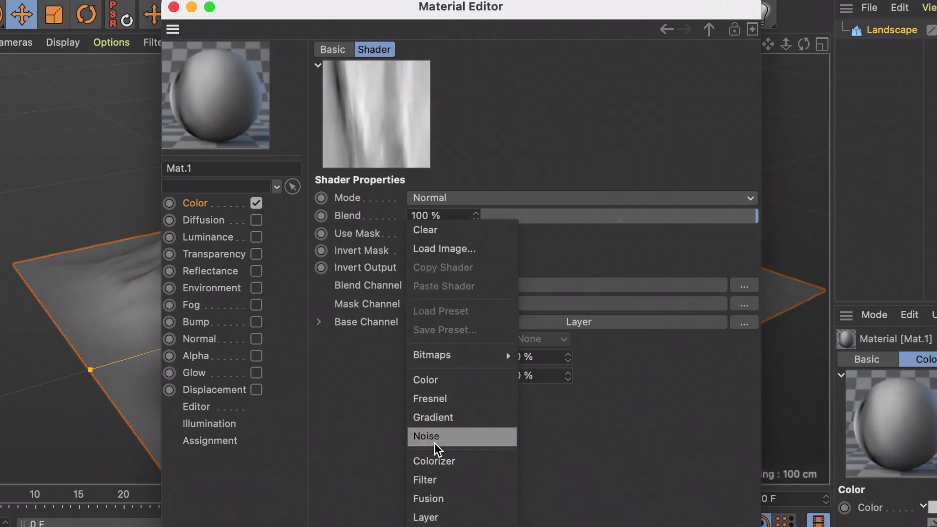
pyautogui.click(435, 438)
pyautogui.click(569, 283)
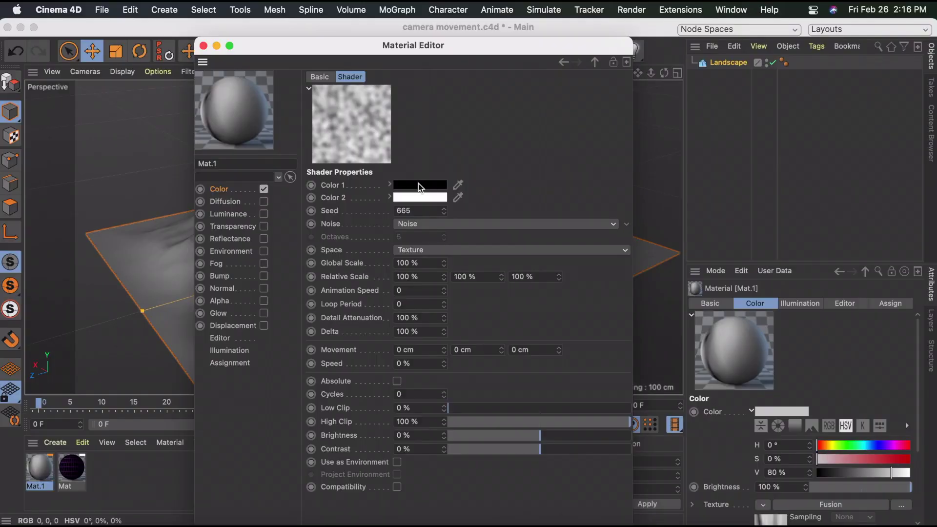
# Set the Blend Channel Noise's Color 1 to light grey at about 78% value and Color 2 to about 94%
pyautogui.click(470, 195)
pyautogui.moveTo(500, 216); pyautogui.dragTo(510, 216)
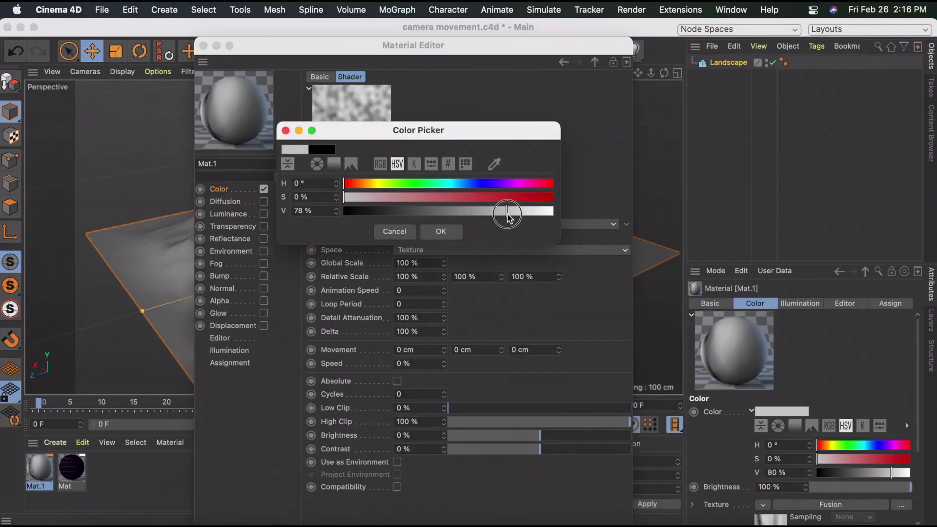
pyautogui.click(441, 232)
pyautogui.click(418, 198)
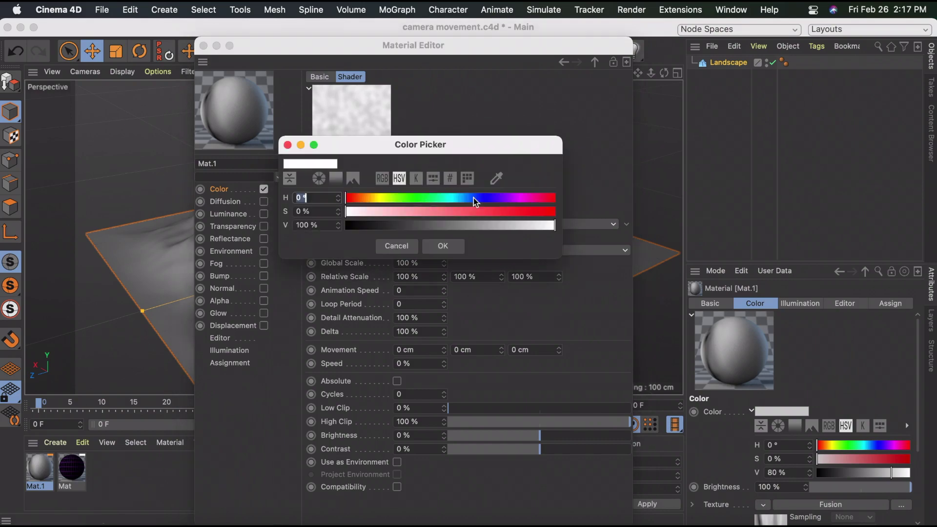
pyautogui.moveTo(551, 225); pyautogui.dragTo(546, 232)
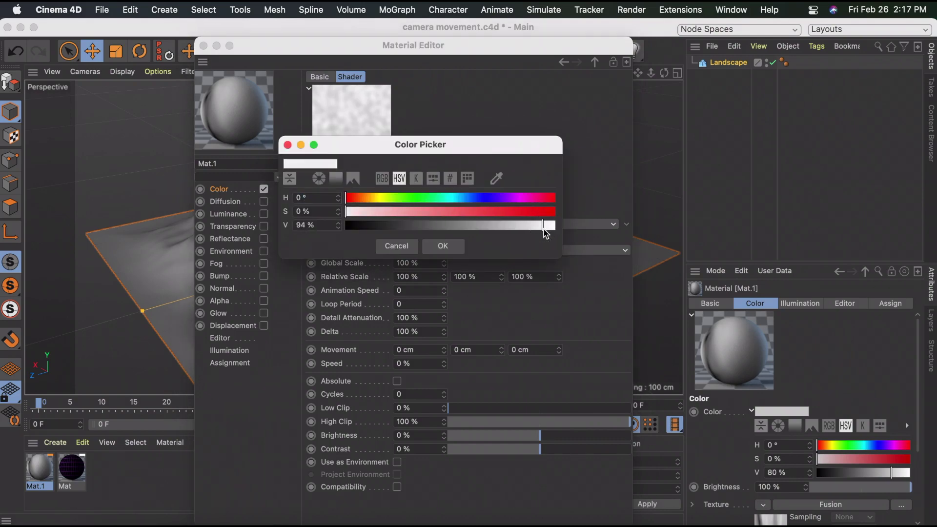
pyautogui.click(443, 245)
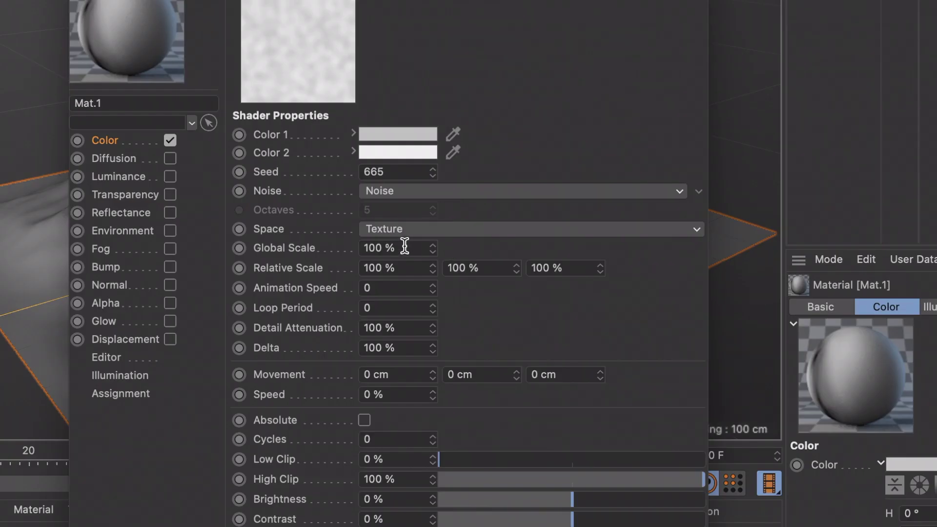
# Set the Blend Channel Noise's Global Scale to 600% and return to the Fusion shader
pyautogui.click(425, 261)
pyautogui.write('600')
pyautogui.press('Return')
pyautogui.click(565, 64)
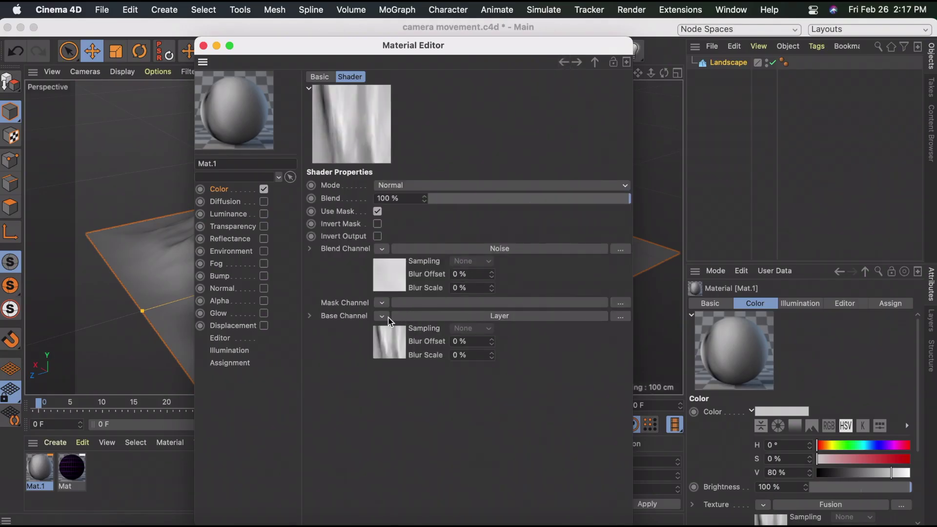
# In the Base Channel's Layer shader, set the top Noise layer to Overlay and the middle one to Burn
pyautogui.click(401, 319)
pyautogui.click(396, 217)
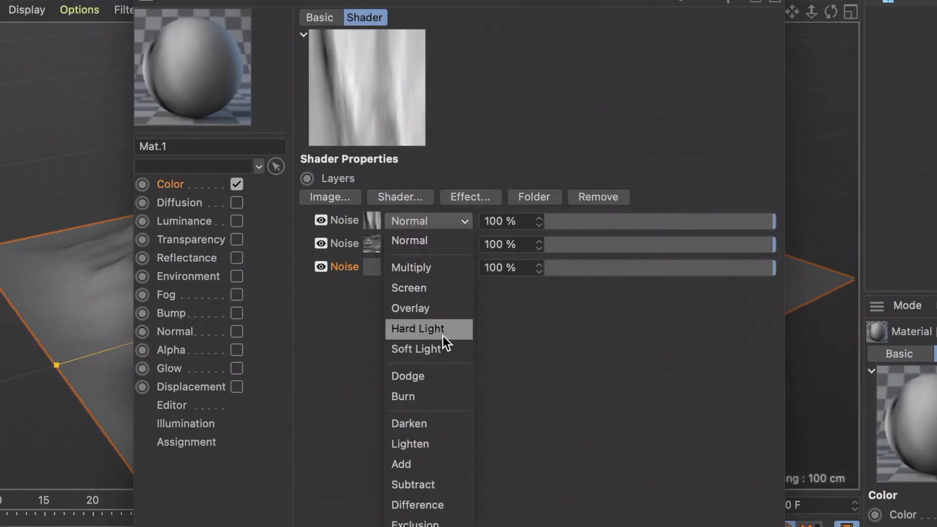
pyautogui.click(445, 309)
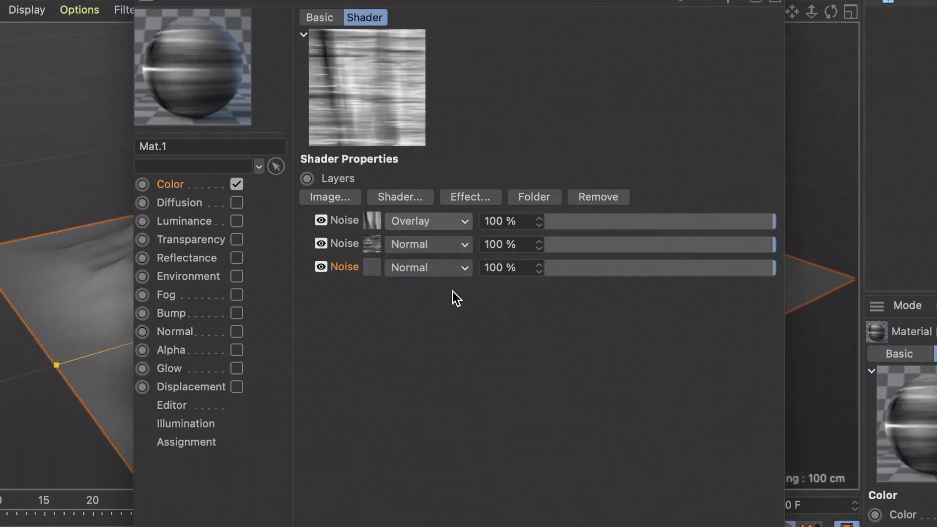
pyautogui.click(446, 245)
pyautogui.click(442, 400)
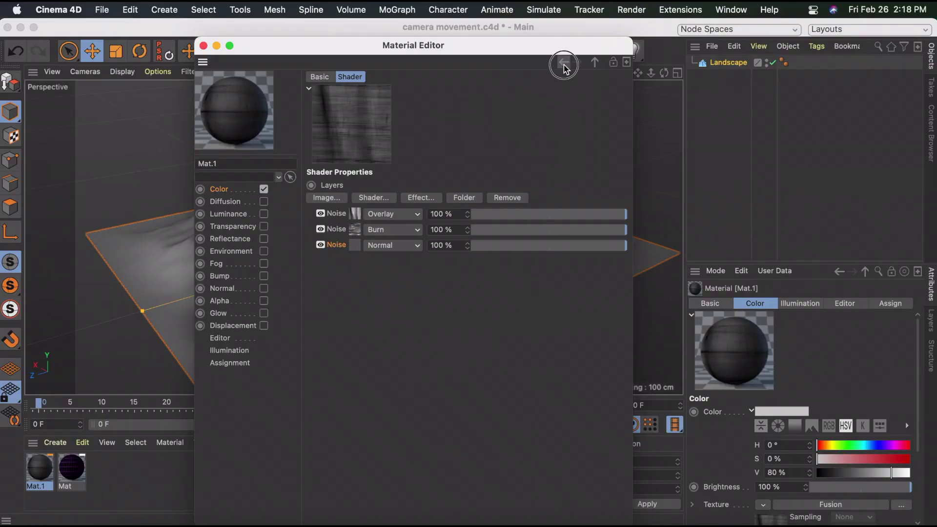
pyautogui.click(679, 0)
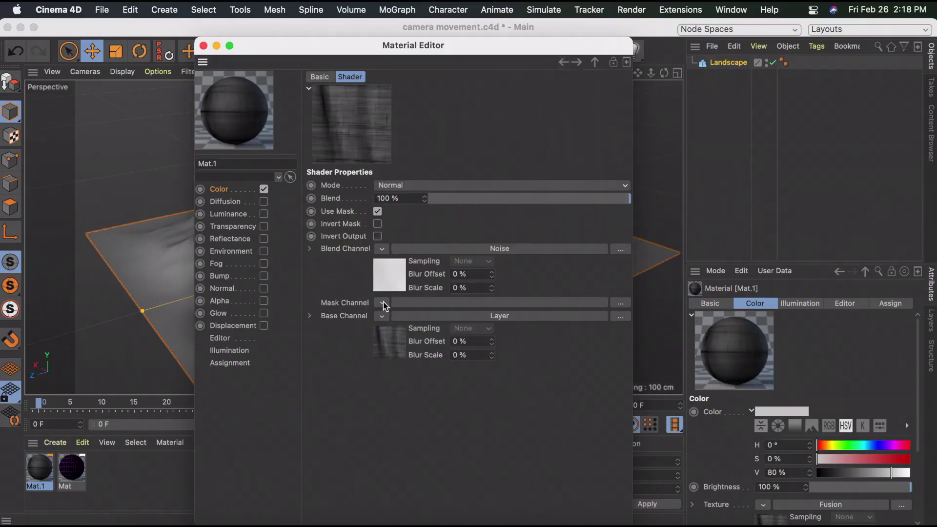
# Load the Terrain Mask effect into the Fusion shader's Mask Channel
pyautogui.click(384, 304)
pyautogui.moveTo(427, 457)
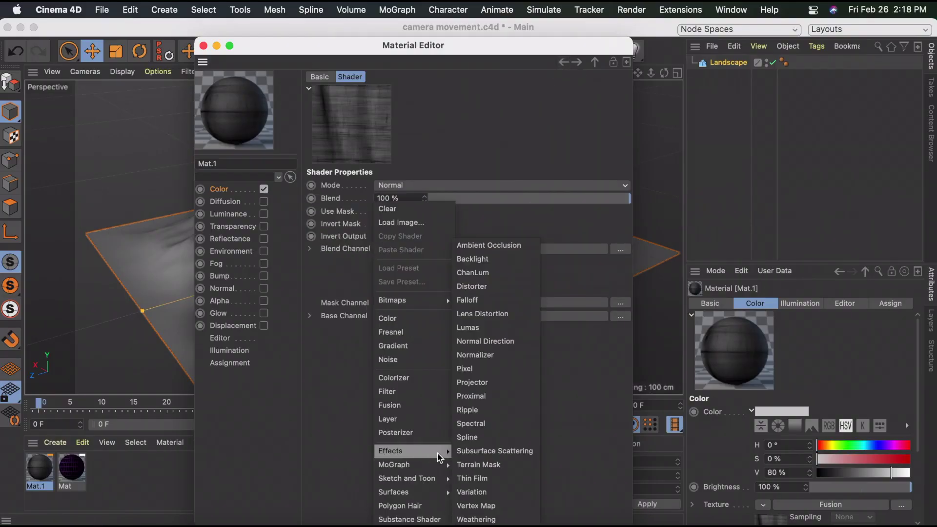
pyautogui.click(490, 464)
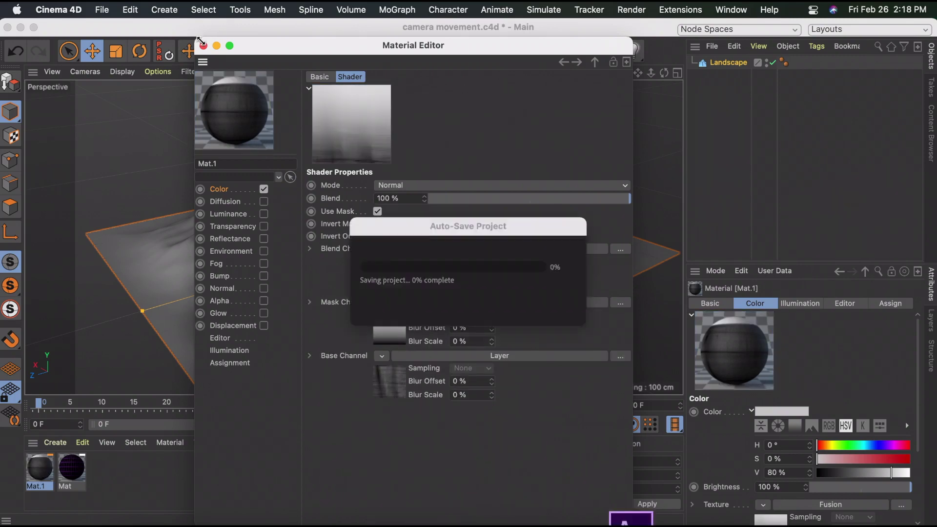
# Close the Material Editor, apply Mat.1 to the landscape and render the active view
pyautogui.click(203, 46)
pyautogui.moveTo(40, 467)
pyautogui.mouseDown()
pyautogui.moveTo(171, 329)
pyautogui.moveTo(259, 308)
pyautogui.mouseUp()
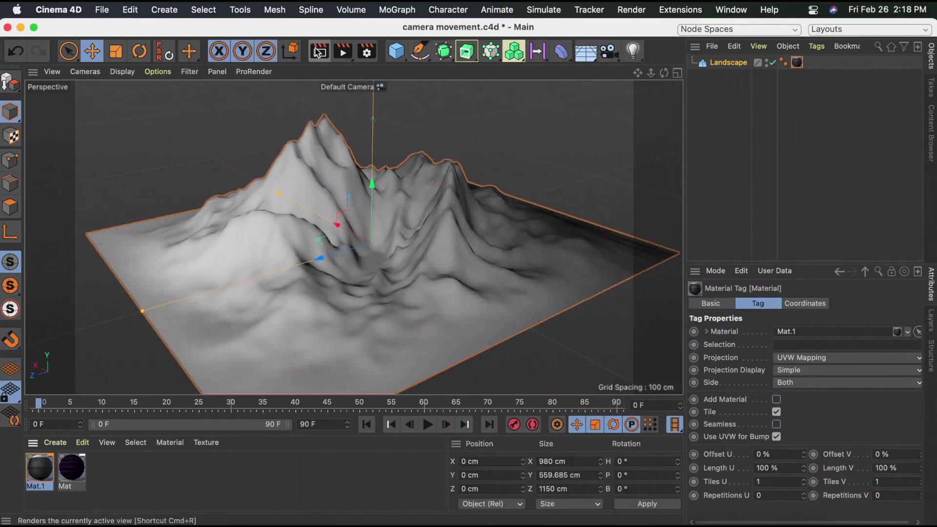
pyautogui.click(321, 52)
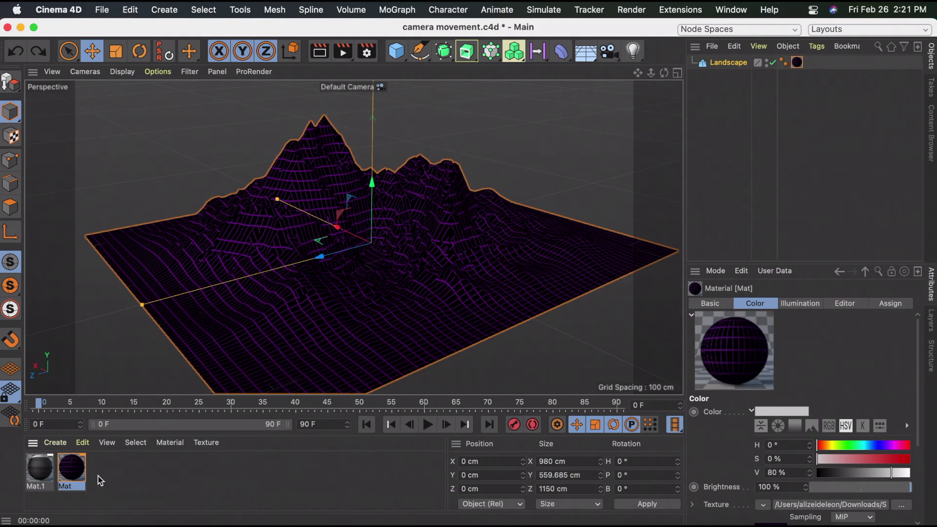
# Wrap the grid bitmap in the Mat material's Color channel in a Layer shader and open that shader
pyautogui.doubleClick(71, 467)
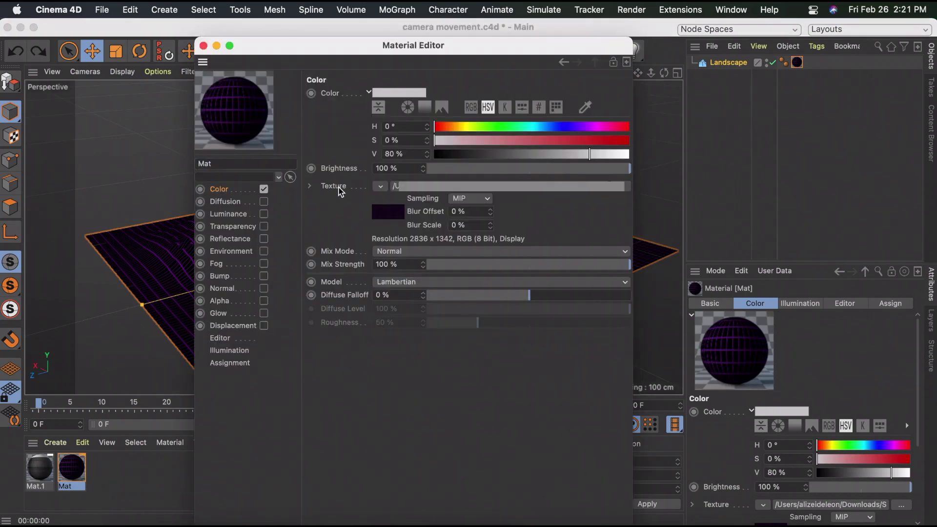
pyautogui.click(380, 186)
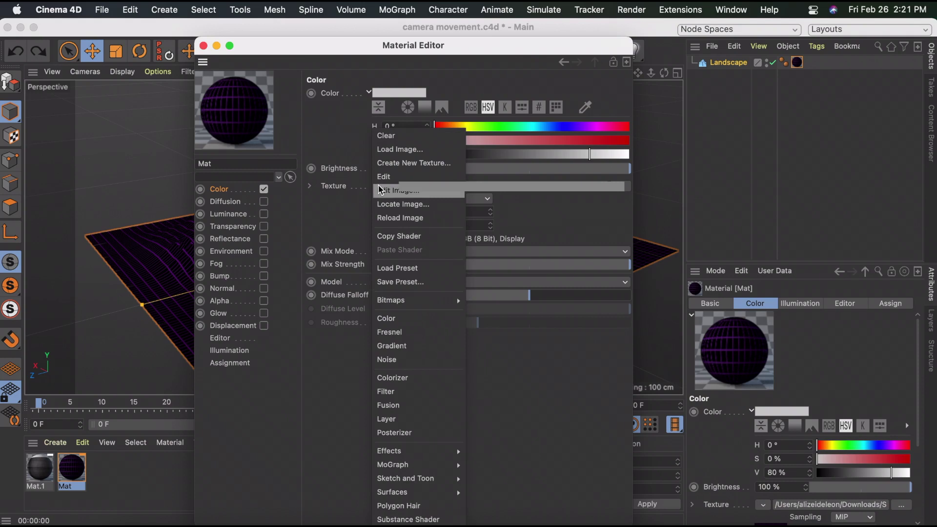
pyautogui.click(414, 425)
pyautogui.click(532, 187)
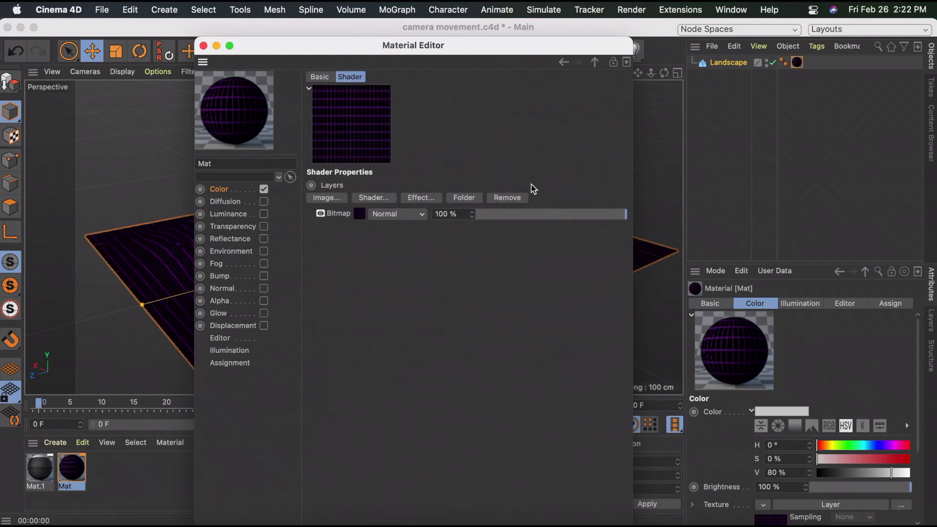
# Add a Terrain Mask shader above the bitmap layer, blend it with Lighten and render the active view
pyautogui.click(385, 198)
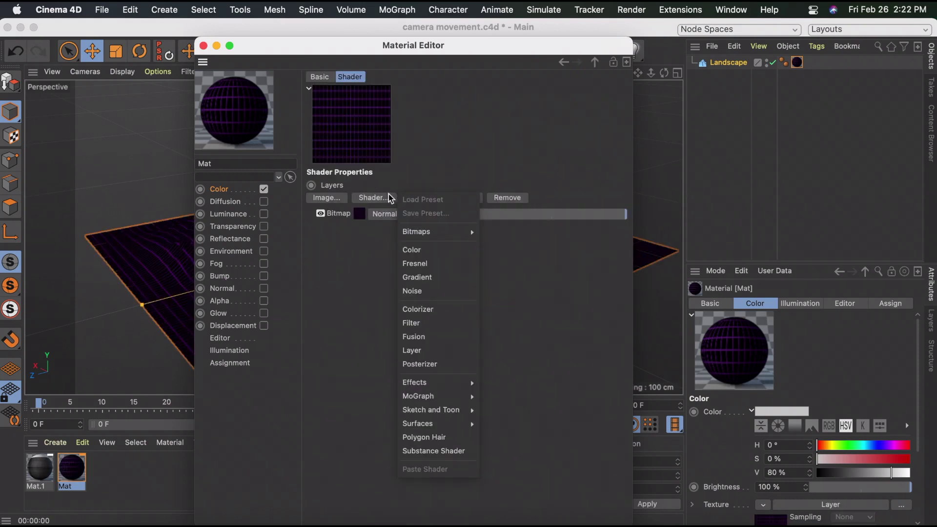
pyautogui.moveTo(444, 387)
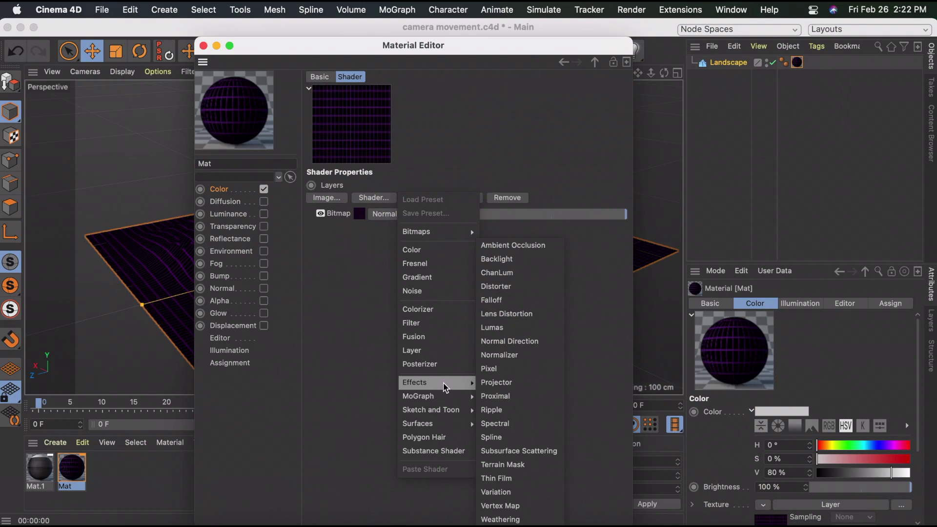
pyautogui.click(505, 464)
pyautogui.click(388, 215)
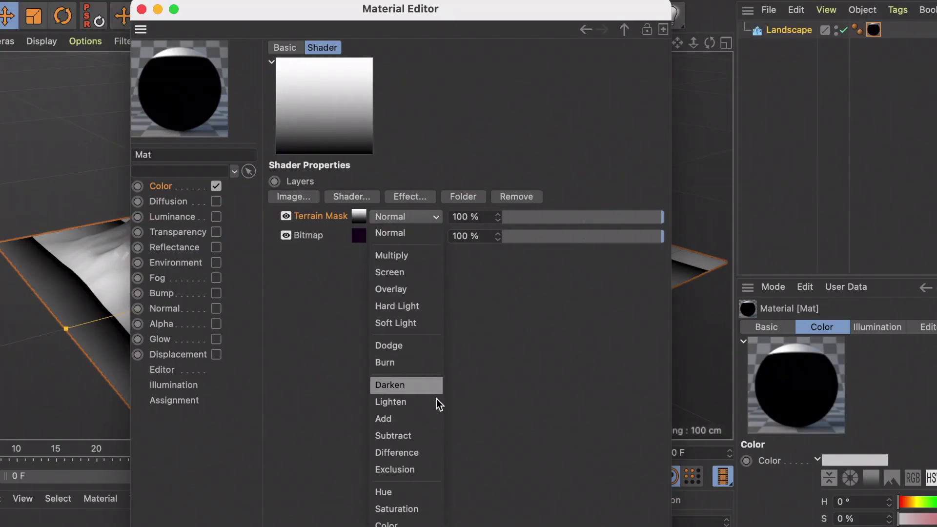
pyautogui.click(418, 403)
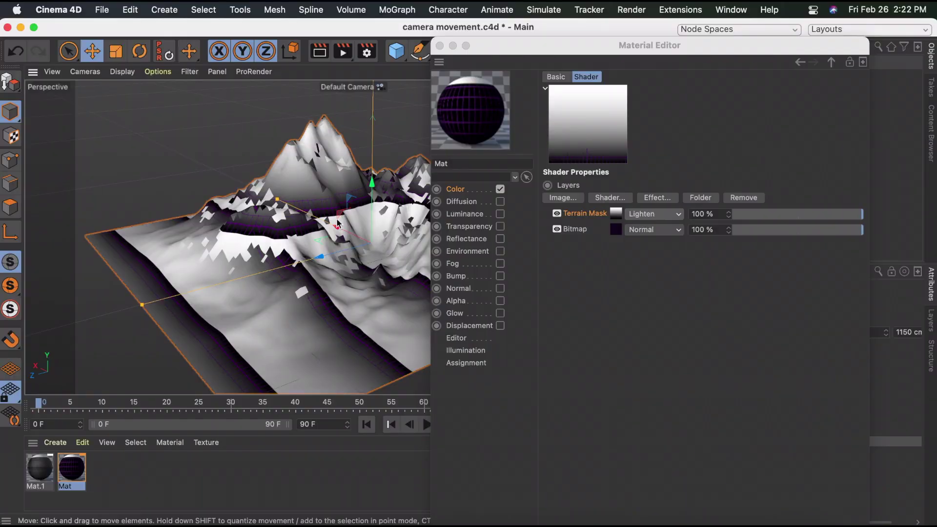
pyautogui.click(320, 51)
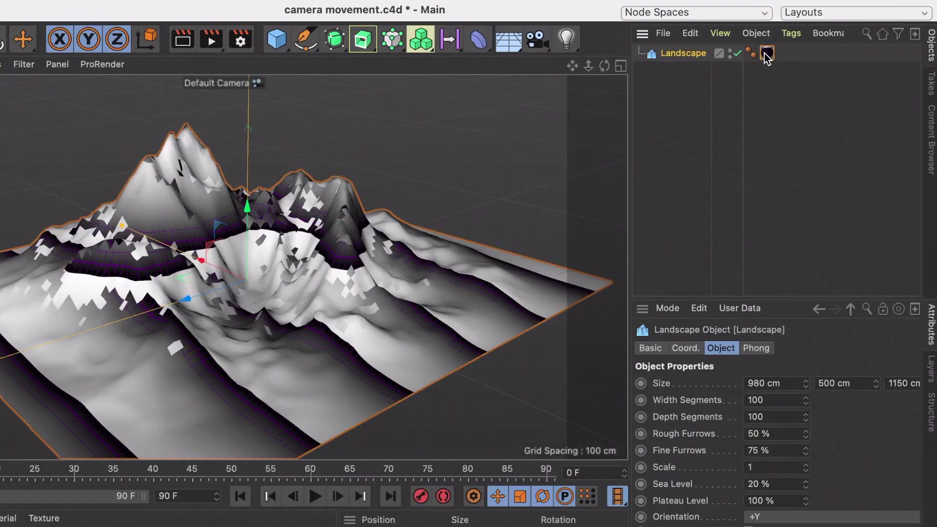
# Remove the Mat material tag from the Landscape object
pyautogui.click(767, 55)
pyautogui.press('Delete')
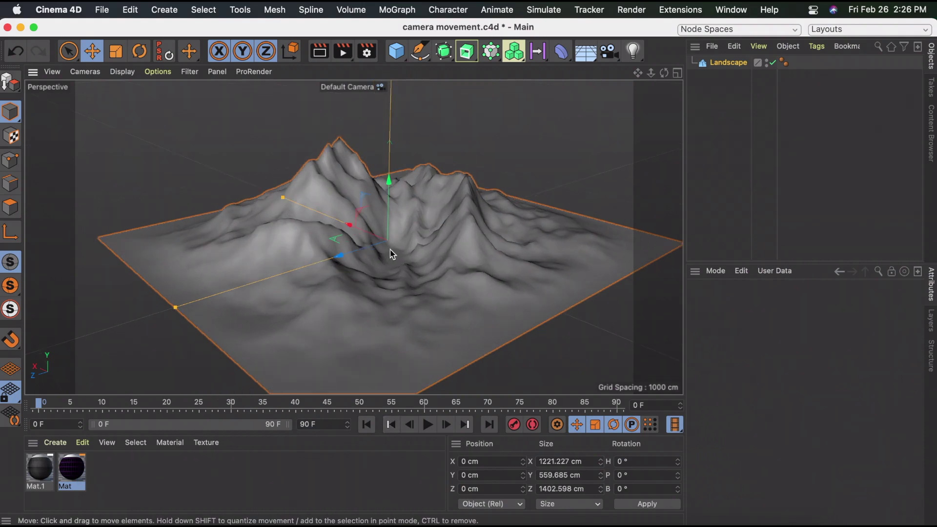
# Add a cube, scale it to about 93 cm and move it to about X -96, Y 87, Z 69 cm above the valley
pyautogui.scroll(10, 388, 251)
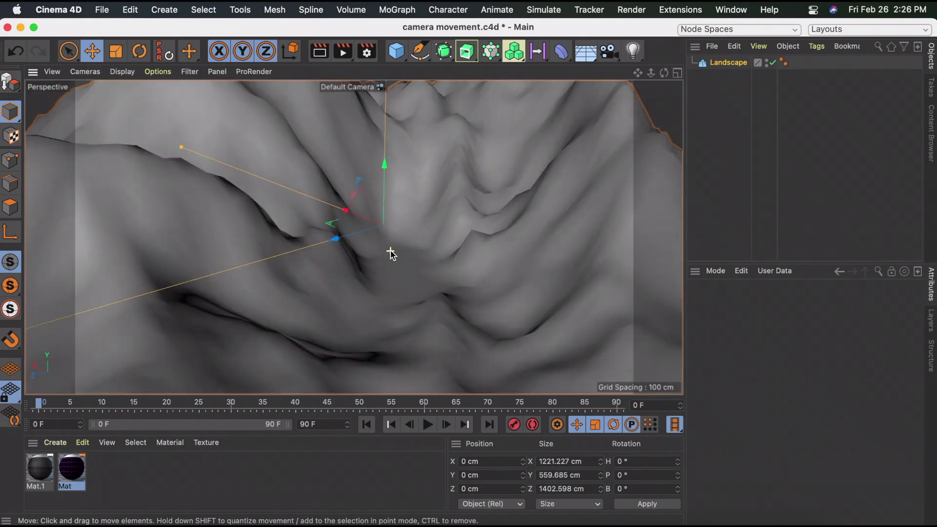
pyautogui.click(397, 50)
pyautogui.press('t')
pyautogui.moveTo(376, 163); pyautogui.dragTo(411, 253)
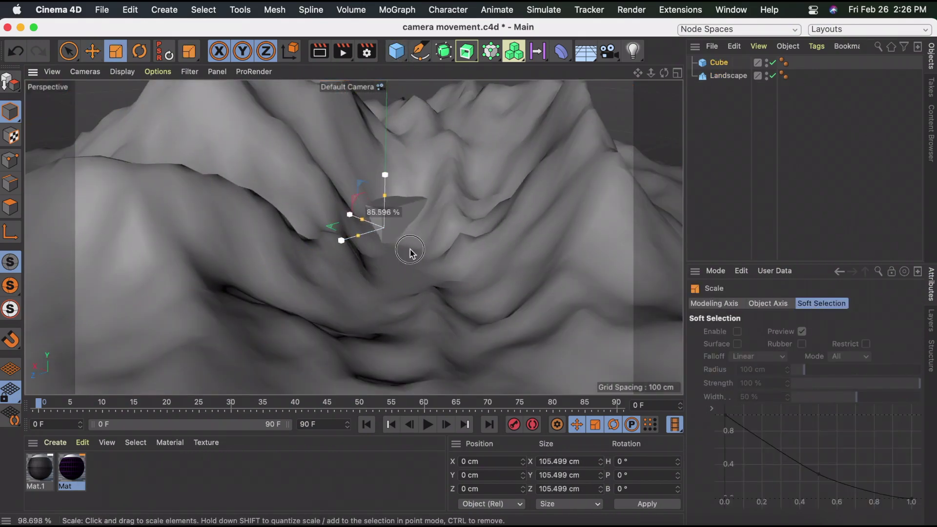
pyautogui.press('e')
pyautogui.moveTo(387, 193); pyautogui.dragTo(274, 318)
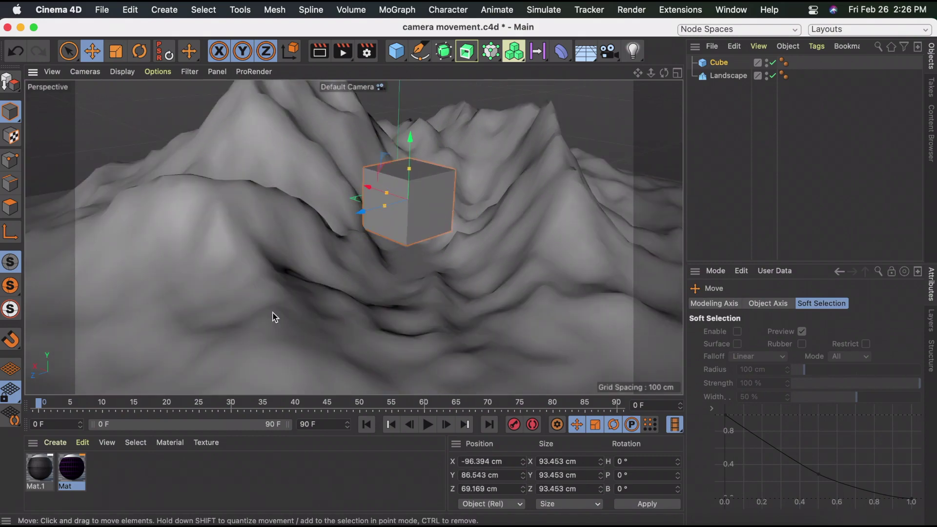
# Create a new material with 3.jpg as its Color texture and apply it to the cube
pyautogui.click(54, 442)
pyautogui.click(93, 300)
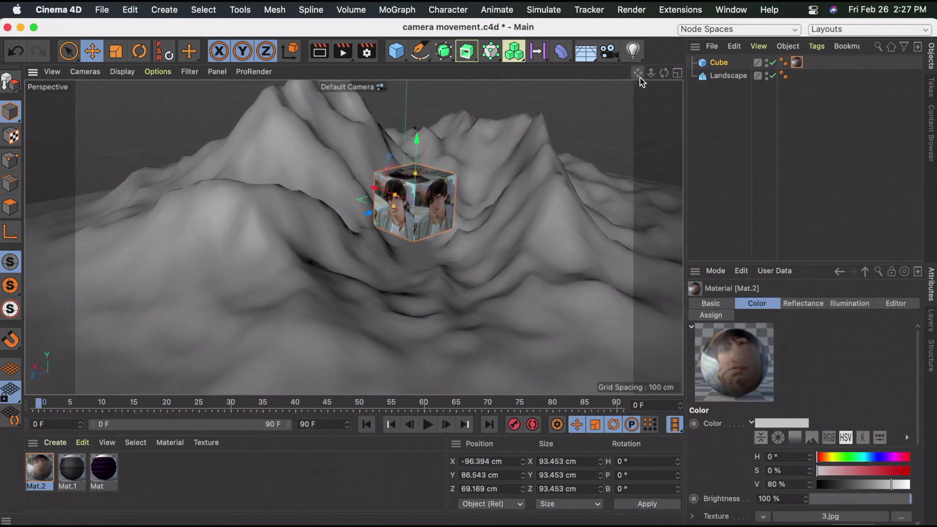
# Shrink the cube to about 67 cm, turn it to about -81° heading and move it to about X -43, Y 89, Z -72 cm
pyautogui.moveTo(640, 77); pyautogui.dragTo(371, 251)
pyautogui.press('r')
pyautogui.press('e')
pyautogui.keyDown('alt'); pyautogui.moveTo(371, 251); pyautogui.dragTo(432, 175); pyautogui.keyUp('alt')
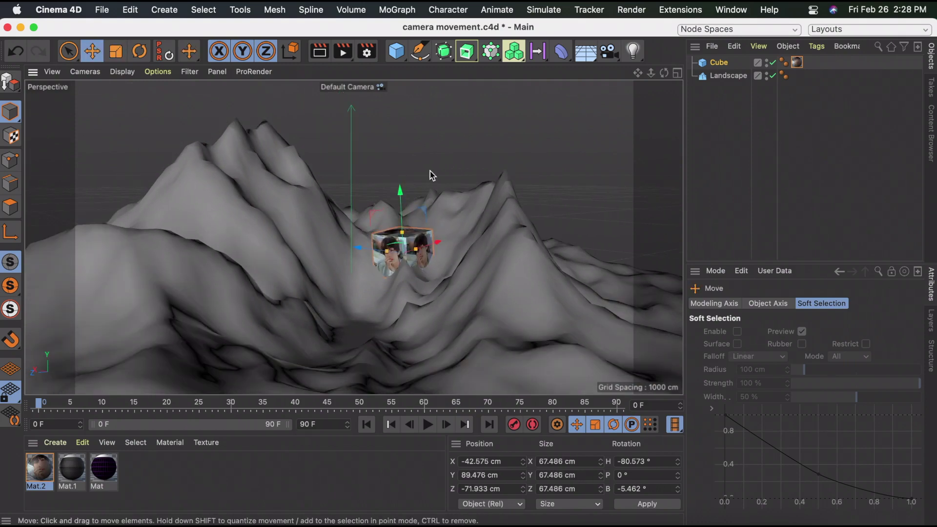
# Add two more cubes with their own image materials and place them on the mountain slopes
pyautogui.click(396, 51)
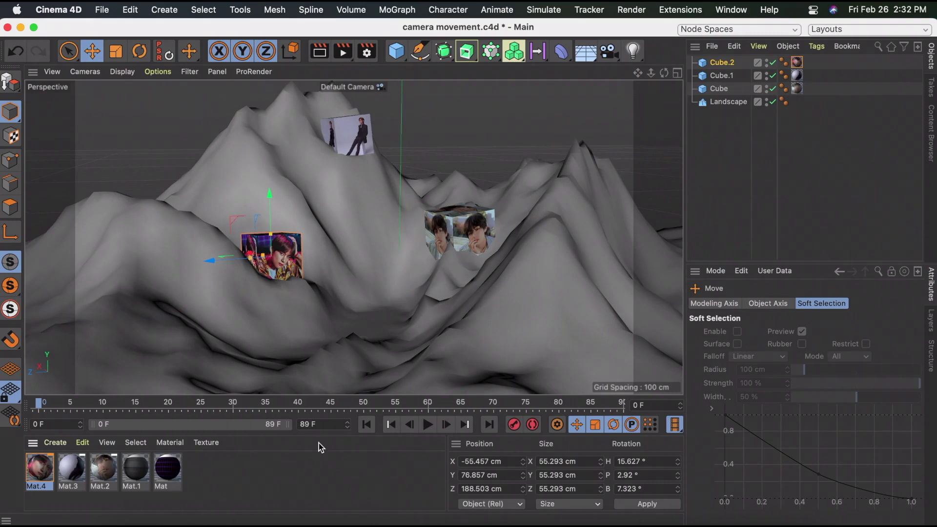
pyautogui.moveTo(335, 430); pyautogui.dragTo(243, 430)
pyautogui.scroll(-3, 415, 244)
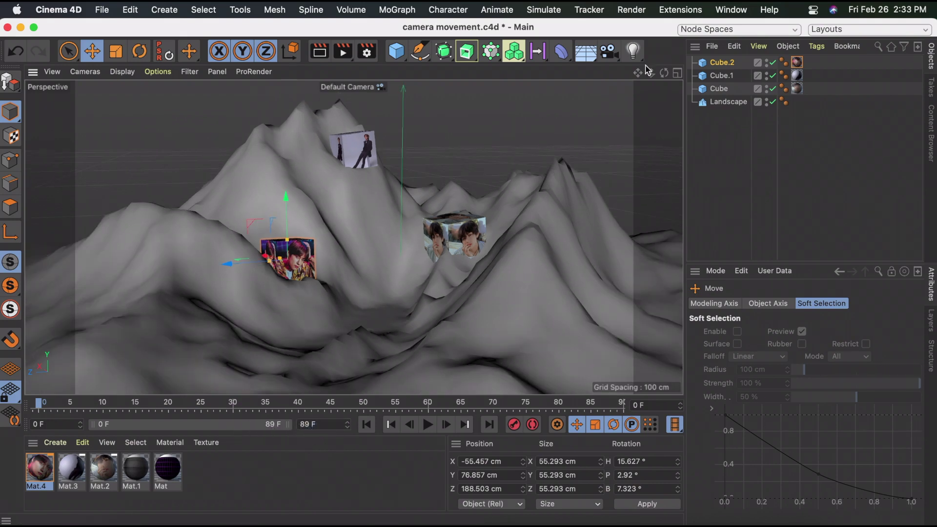
# Add a camera to the scene and show all four viewports
pyautogui.click(608, 53)
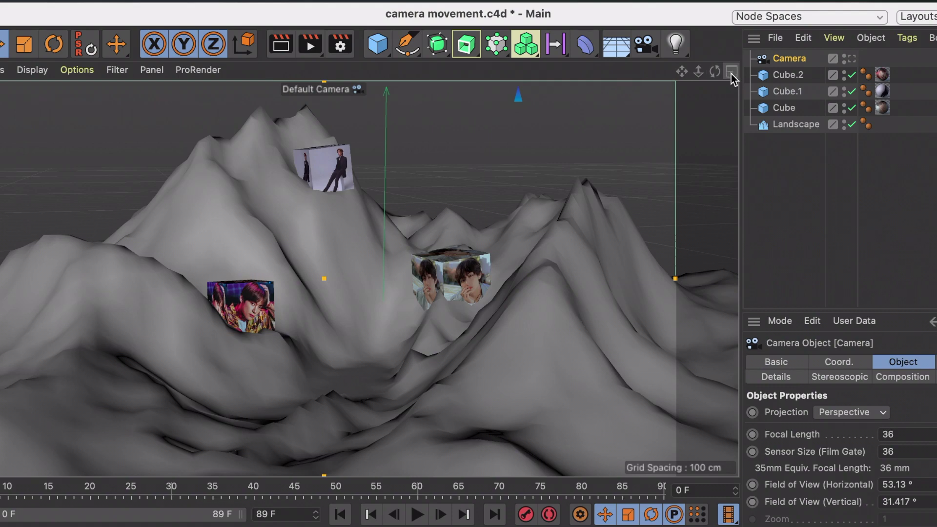
pyautogui.click(731, 72)
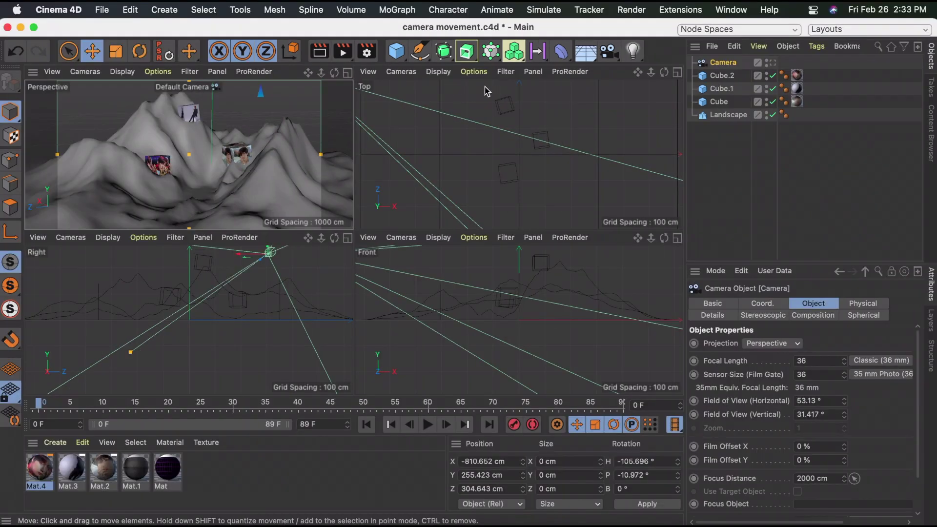
# Change the Top viewport's projection to Perspective and display it with Gouraud Shading
pyautogui.click(474, 72)
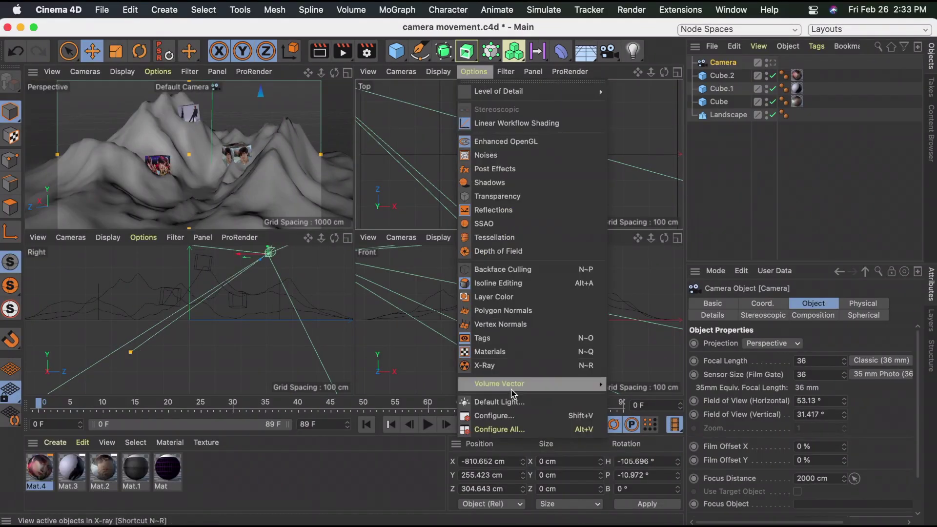
pyautogui.click(508, 416)
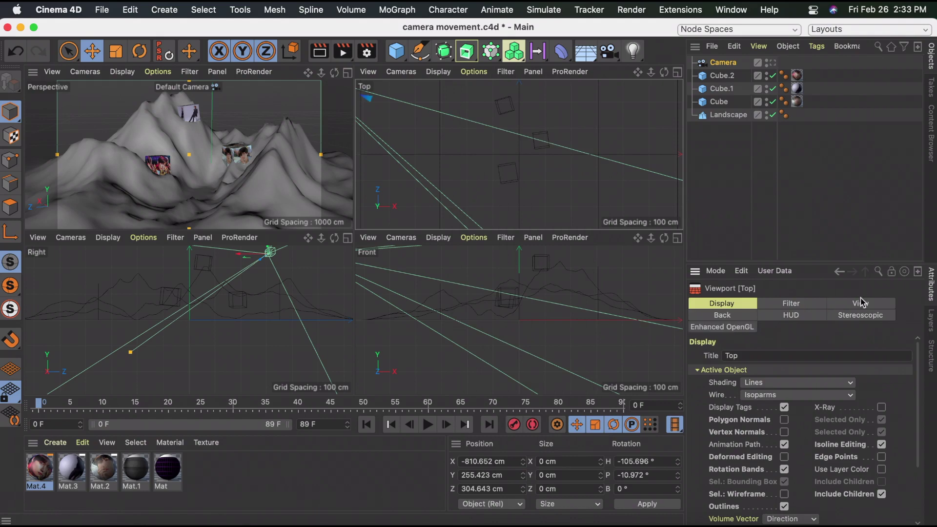
pyautogui.click(860, 304)
pyautogui.click(844, 355)
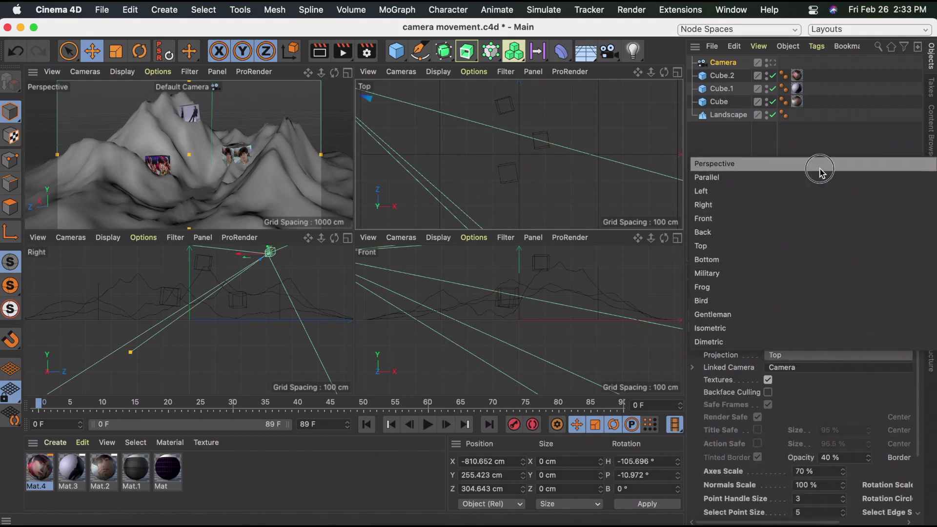
pyautogui.click(723, 161)
pyautogui.click(446, 73)
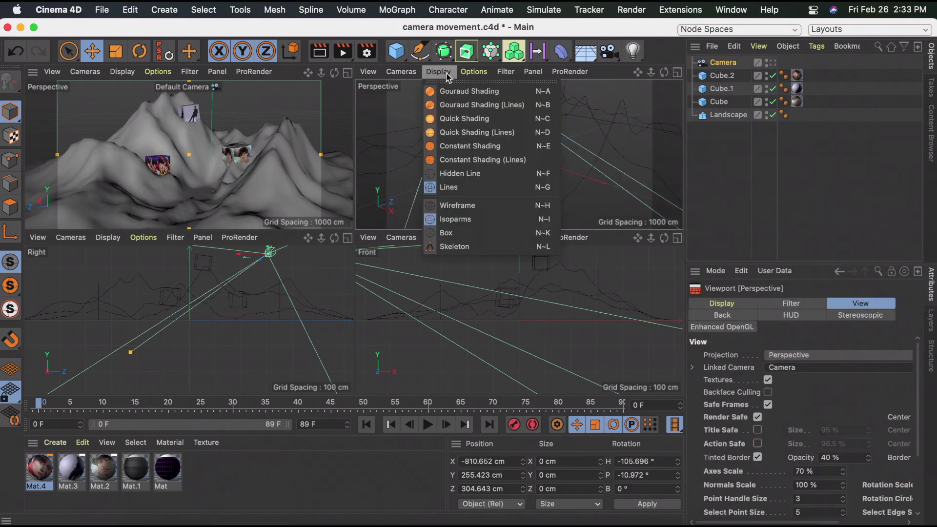
pyautogui.click(468, 92)
# Arrange the viewports as 2 Views Stacked and look through the new Camera in the upper view
pyautogui.click(533, 72)
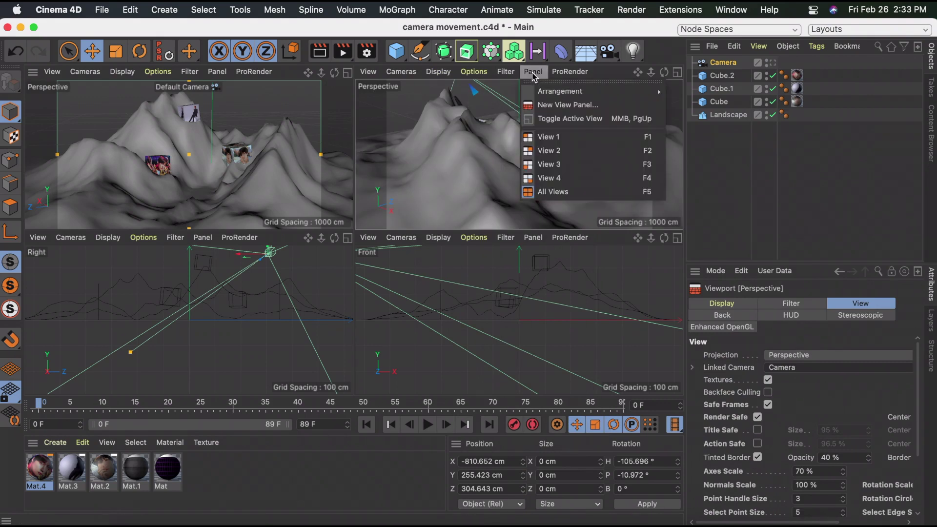
pyautogui.moveTo(558, 93)
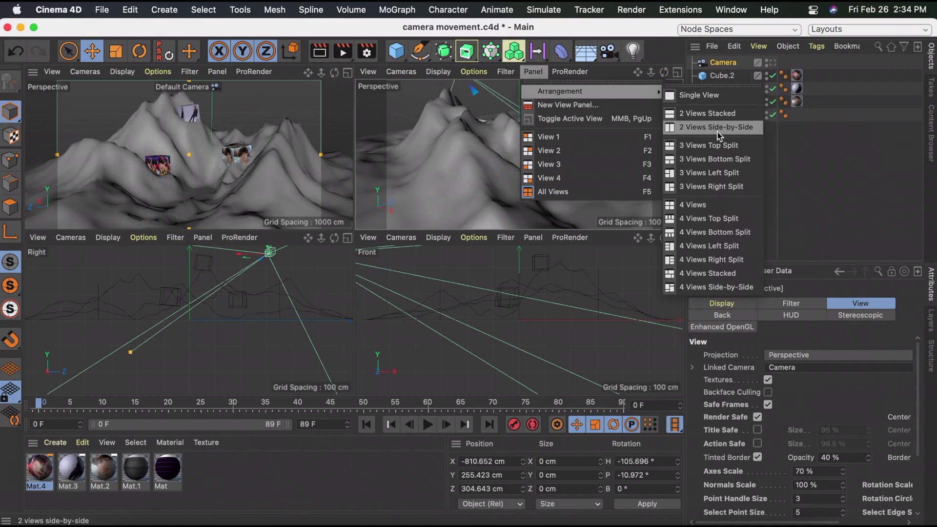
pyautogui.click(716, 116)
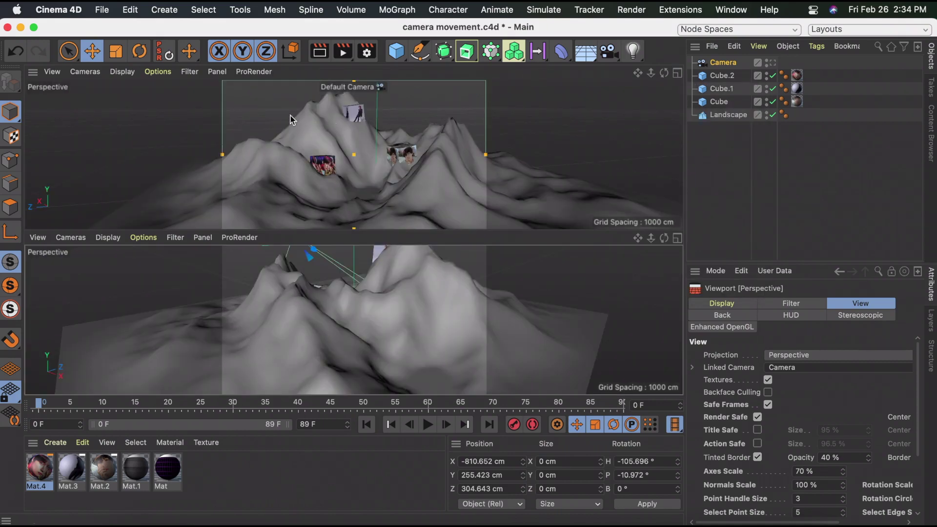
pyautogui.click(356, 88)
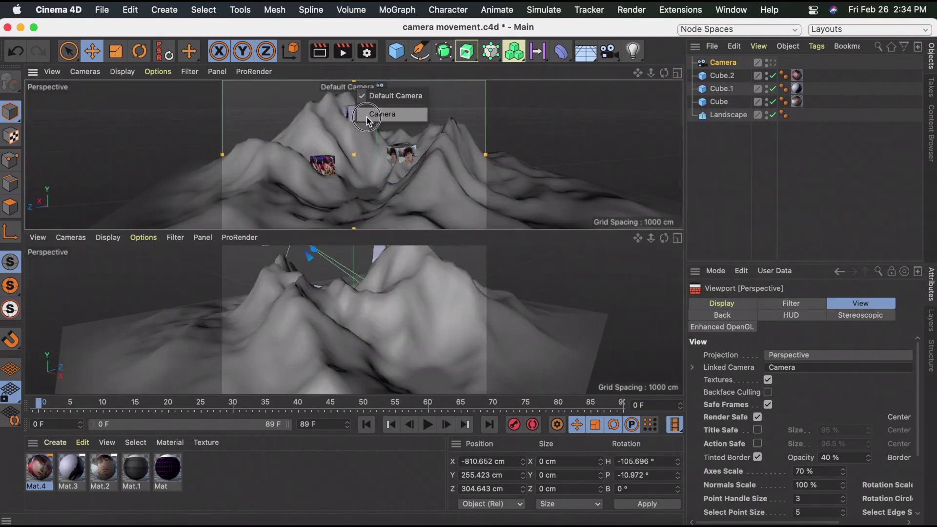
pyautogui.click(367, 117)
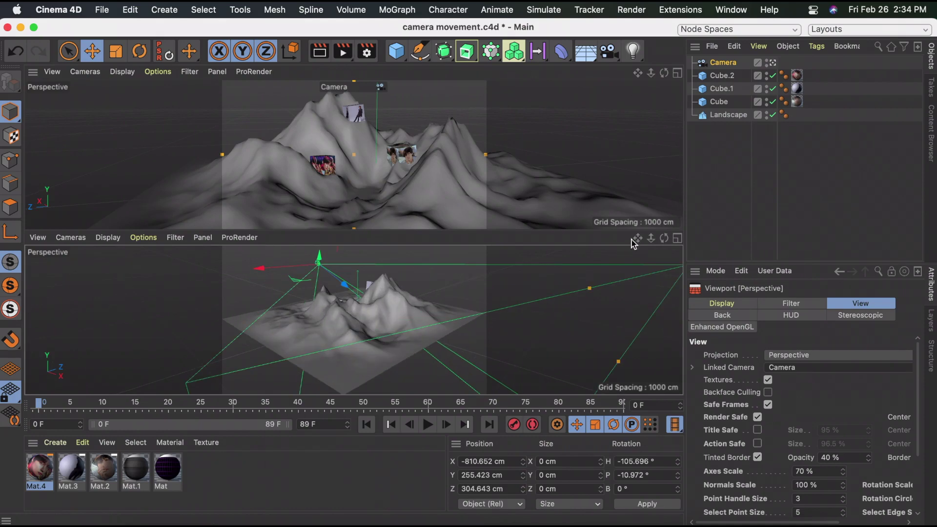
# Move the camera beside the landscape to about X -940, Y 261, Z -158 cm
pyautogui.moveTo(665, 238); pyautogui.dragTo(331, 303)
pyautogui.moveTo(340, 270)
pyautogui.mouseDown()
pyautogui.moveTo(386, 274)
pyautogui.moveTo(341, 271)
pyautogui.mouseUp()
pyautogui.scroll(3, 342, 271)
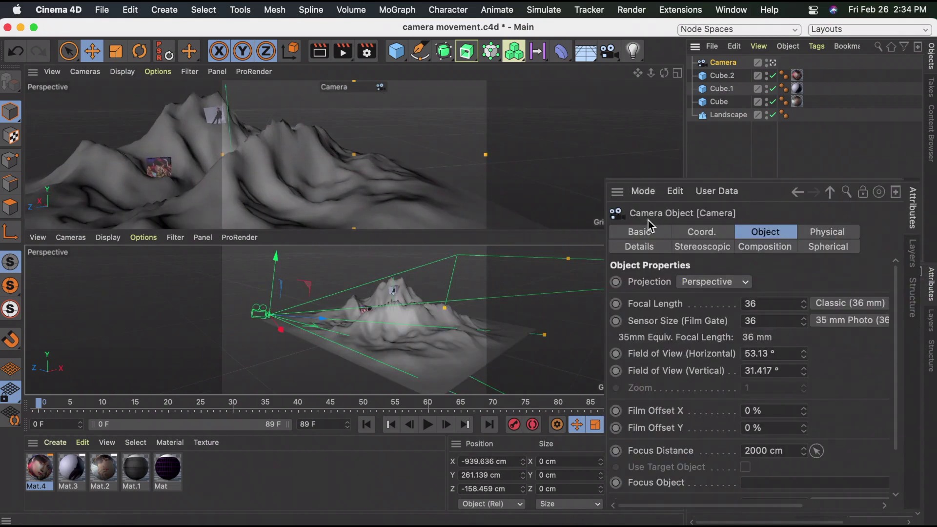
# Set the camera's X, Y and Z position to 0 cm
pyautogui.click(713, 232)
pyautogui.click(686, 282)
pyautogui.write('0')
pyautogui.press('Return')
pyautogui.click(697, 299)
pyautogui.write('0')
pyautogui.press('Return')
pyautogui.click(695, 317)
pyautogui.write('0')
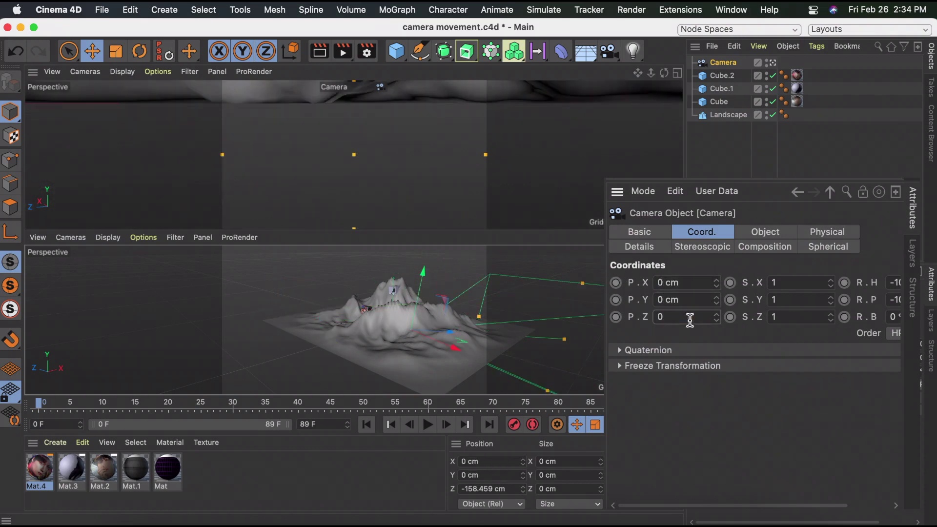
pyautogui.press('Return')
# Set the camera's heading and pitch rotation to 0°
pyautogui.hscroll(5, 714, 334)
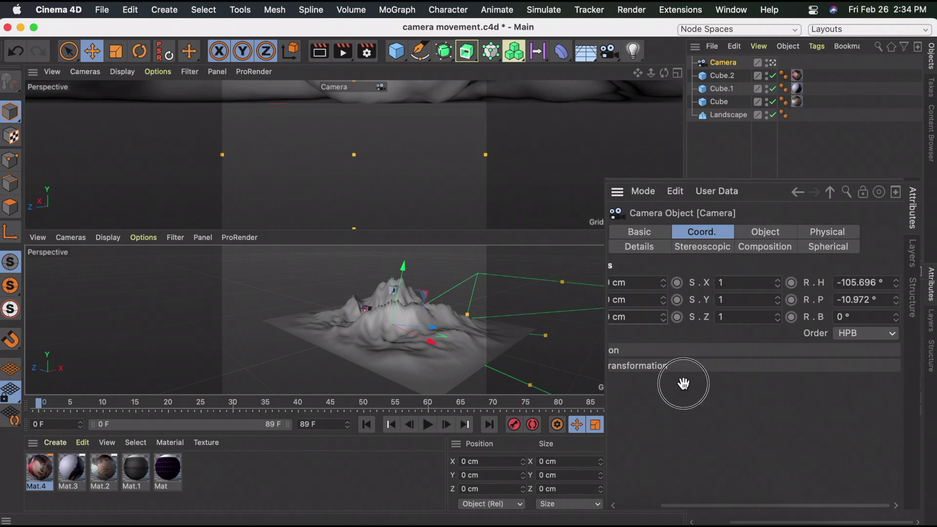
pyautogui.click(858, 282)
pyautogui.write('0')
pyautogui.press('Return')
pyautogui.click(863, 299)
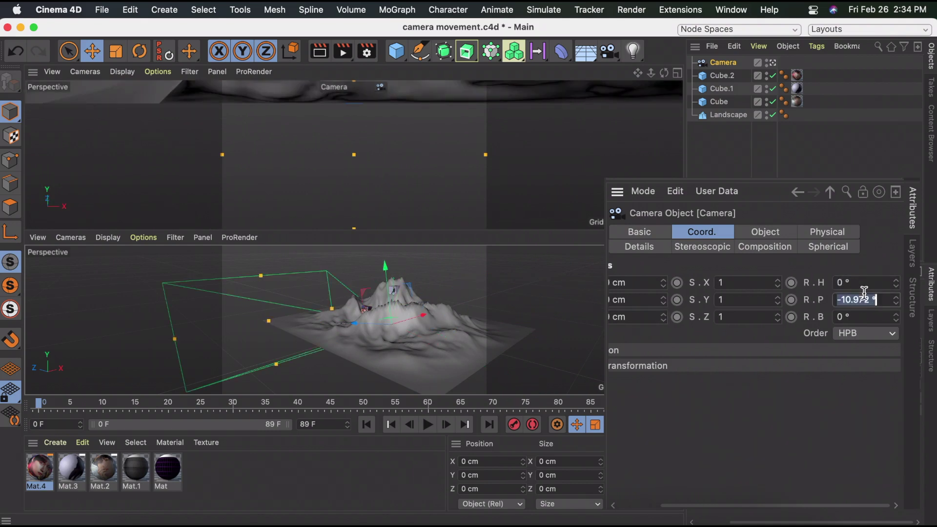
pyautogui.write('0')
pyautogui.press('Return')
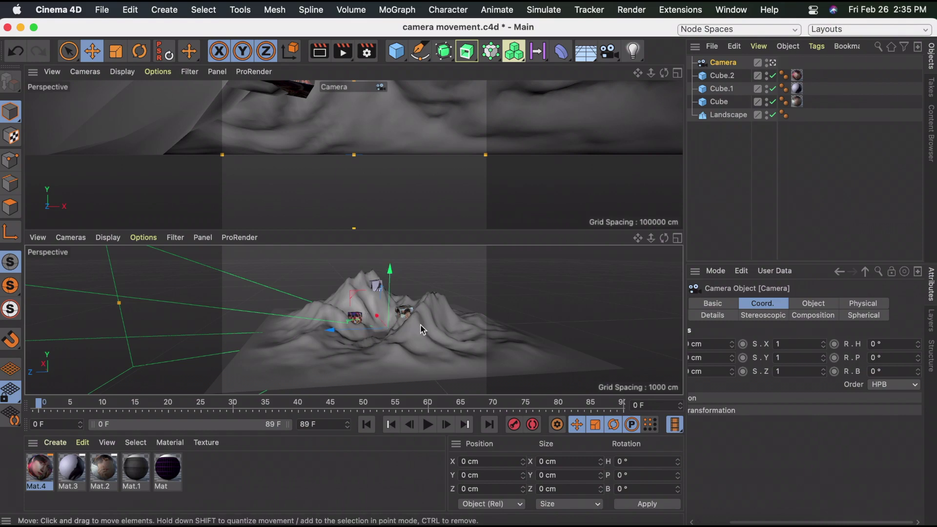
# Rotate the camera to about -121° heading and move it to about X -651, Y 117, Z 391 cm, facing the cubes
pyautogui.press('r')
pyautogui.moveTo(394, 341); pyautogui.dragTo(454, 306)
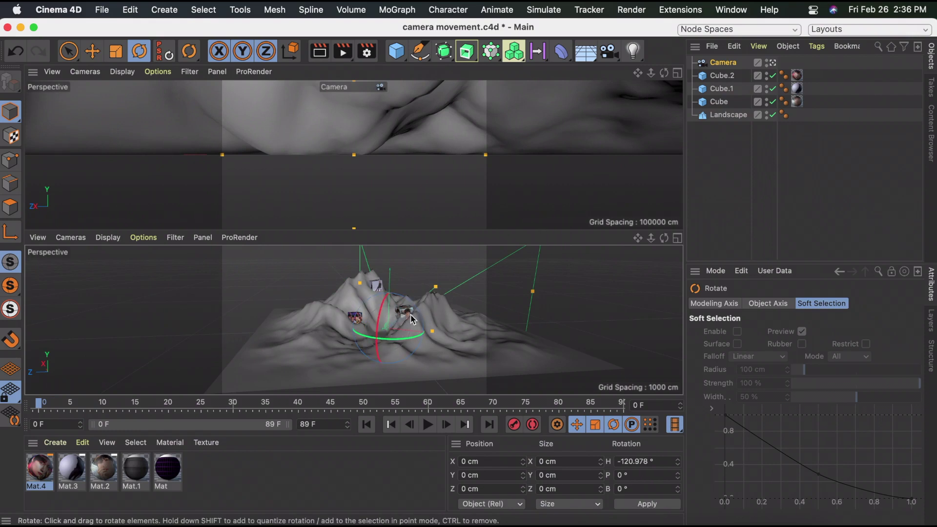
pyautogui.press('e')
pyautogui.moveTo(401, 316); pyautogui.dragTo(324, 372)
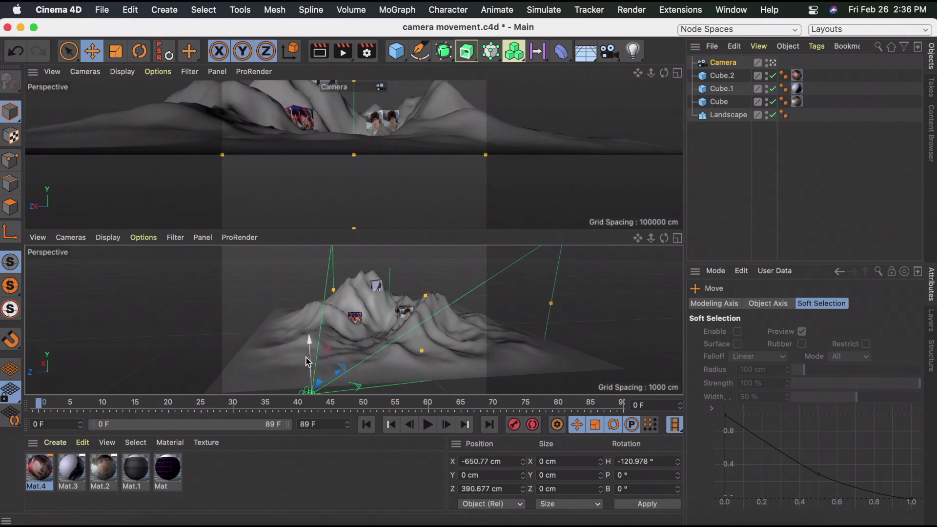
pyautogui.moveTo(309, 363); pyautogui.dragTo(312, 323)
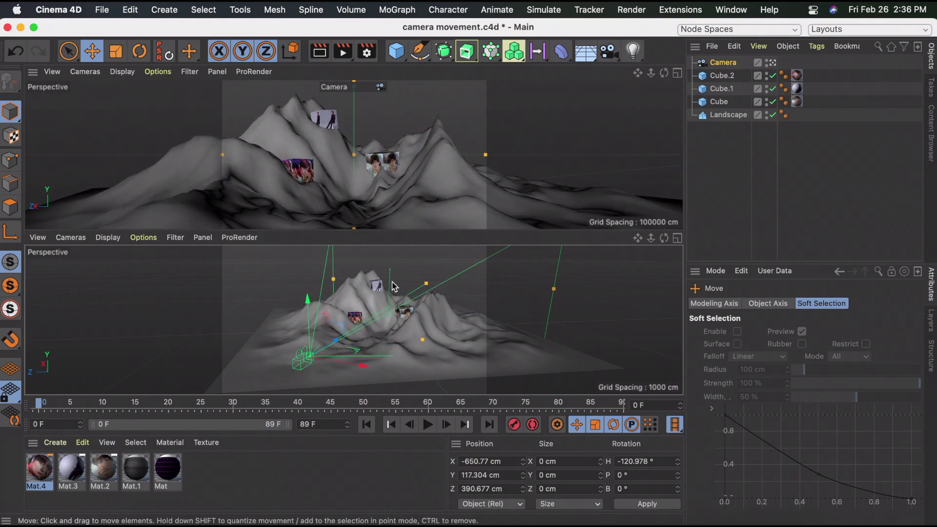
# Move the camera toward the highest cube, at about X -219, Y 204, Z 131 cm, and rotate its heading to about -104°
pyautogui.press('super+z')
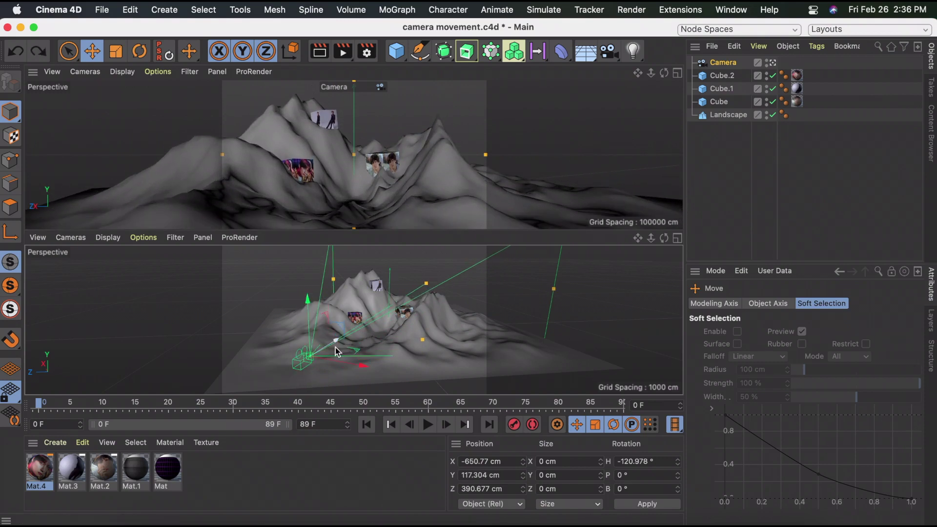
pyautogui.moveTo(335, 344); pyautogui.dragTo(378, 283)
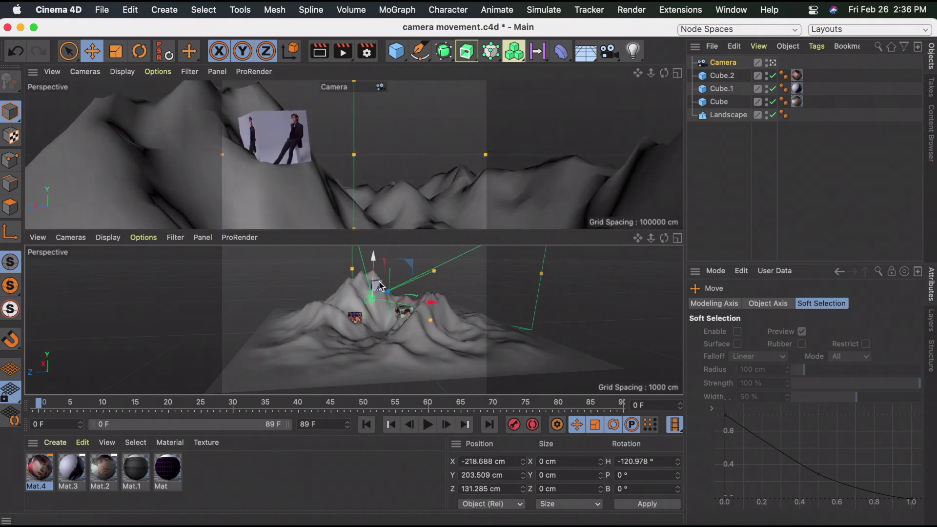
pyautogui.press('r')
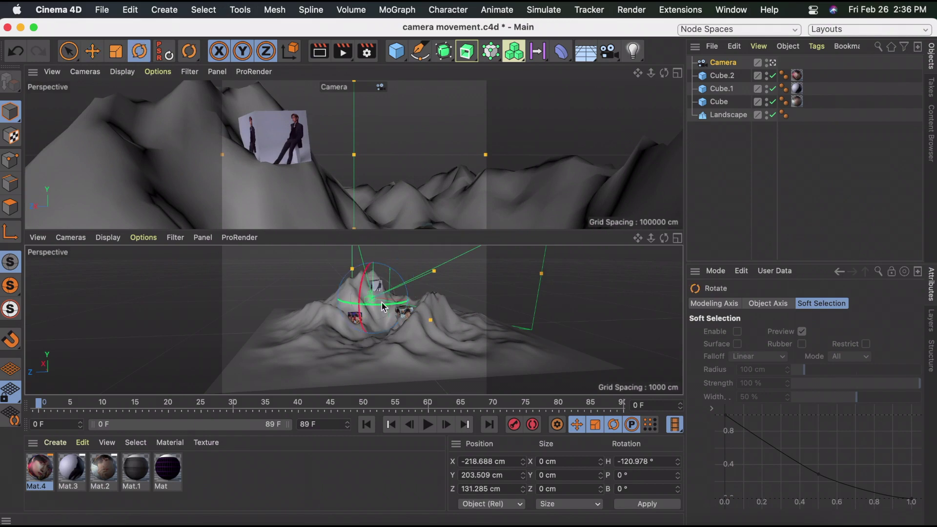
pyautogui.moveTo(379, 306); pyautogui.dragTo(398, 308)
pyautogui.press('e')
pyautogui.moveTo(670, 237); pyautogui.dragTo(646, 239)
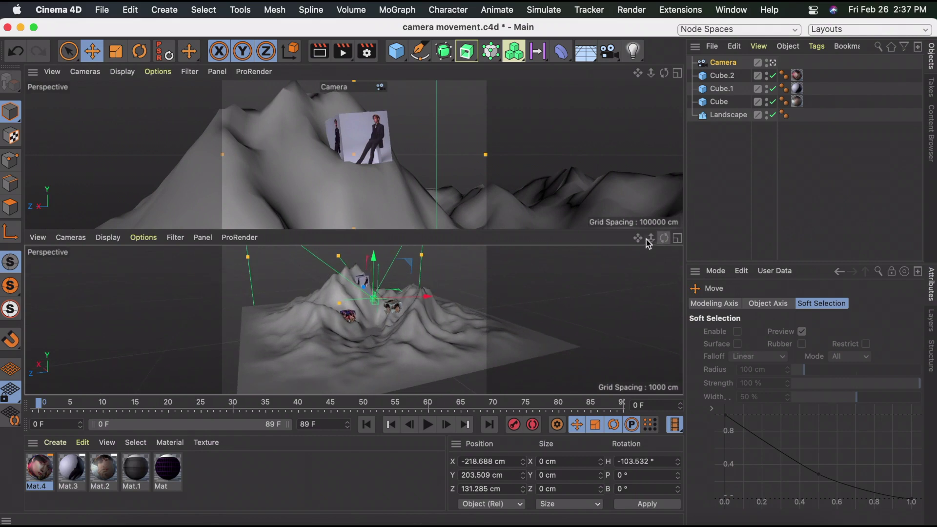
# Place the camera in front of the highest cube at about X -228, Y 220, Z 73 cm, heading -94.5°, and record a keyframe at frame 0
pyautogui.moveTo(427, 296); pyautogui.dragTo(410, 299)
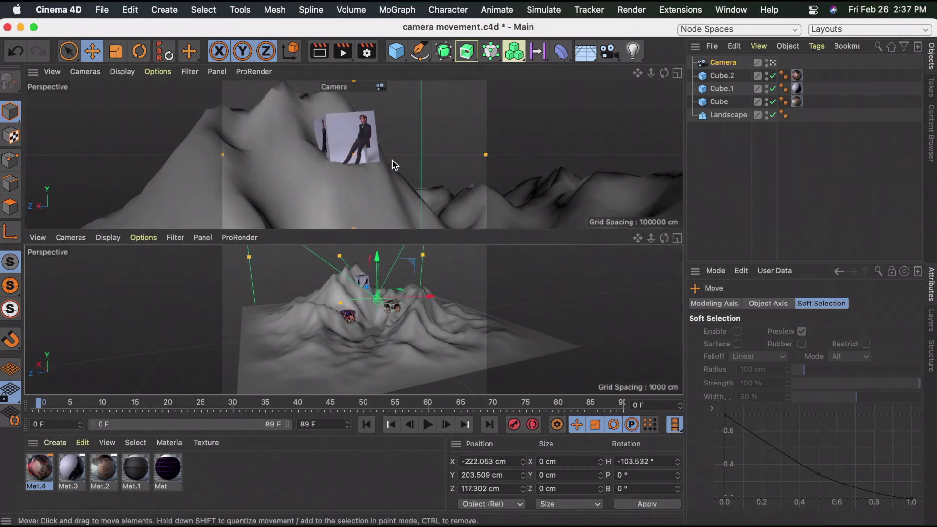
pyautogui.moveTo(380, 263); pyautogui.dragTo(390, 299)
pyautogui.press('r')
pyautogui.press('e')
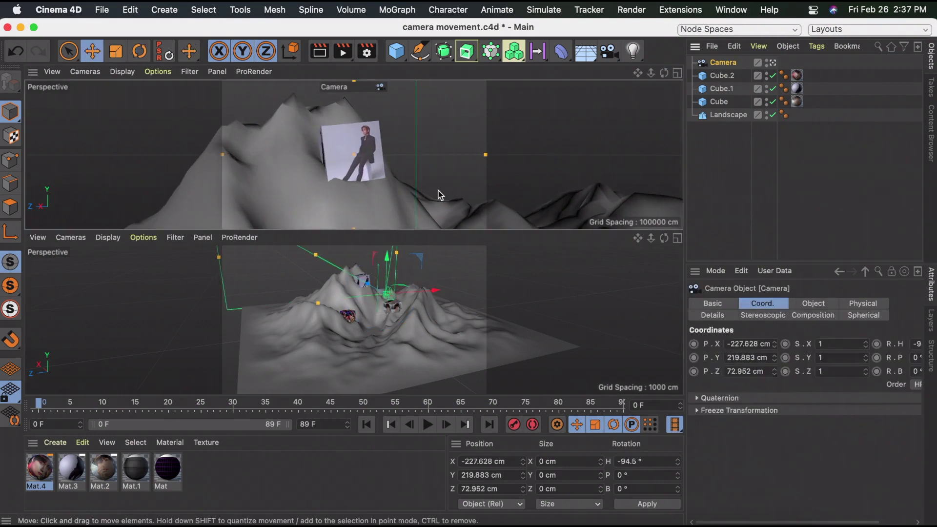
pyautogui.click(515, 424)
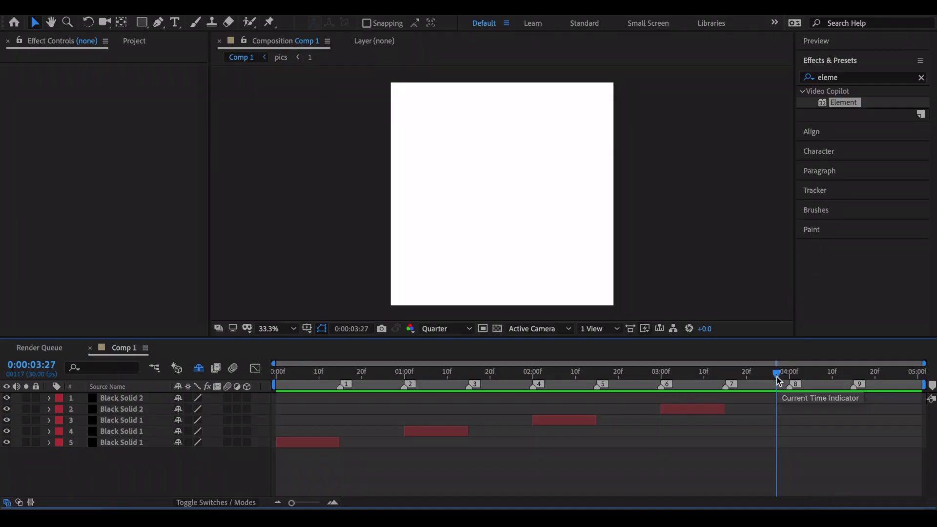
# In After Effects, set the work area of Comp 1 from marker 3 at 0:00:01:15 to marker 9
pyautogui.click(732, 384)
pyautogui.moveTo(732, 383)
pyautogui.mouseDown()
pyautogui.moveTo(643, 390)
pyautogui.moveTo(799, 390)
pyautogui.moveTo(732, 393)
pyautogui.mouseUp()
pyautogui.press('3')
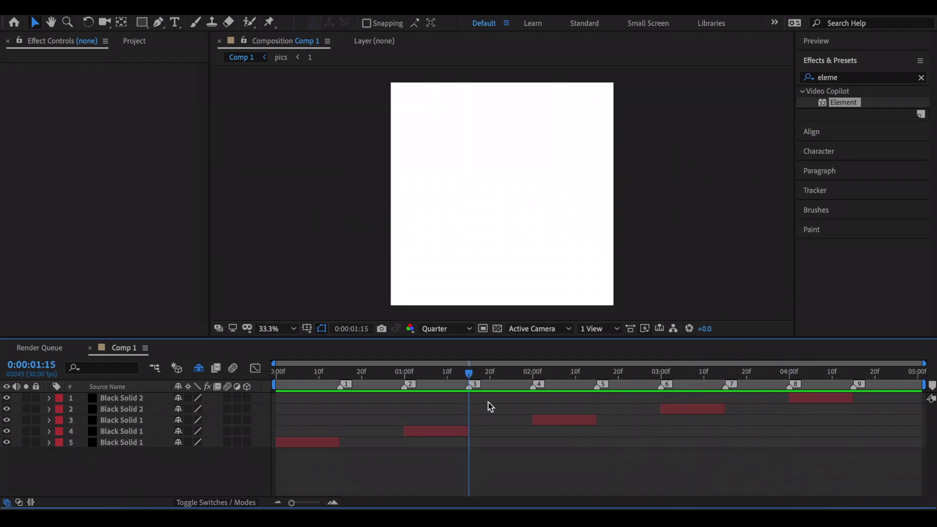
pyautogui.press('b')
pyautogui.click(856, 377)
pyautogui.press('n')
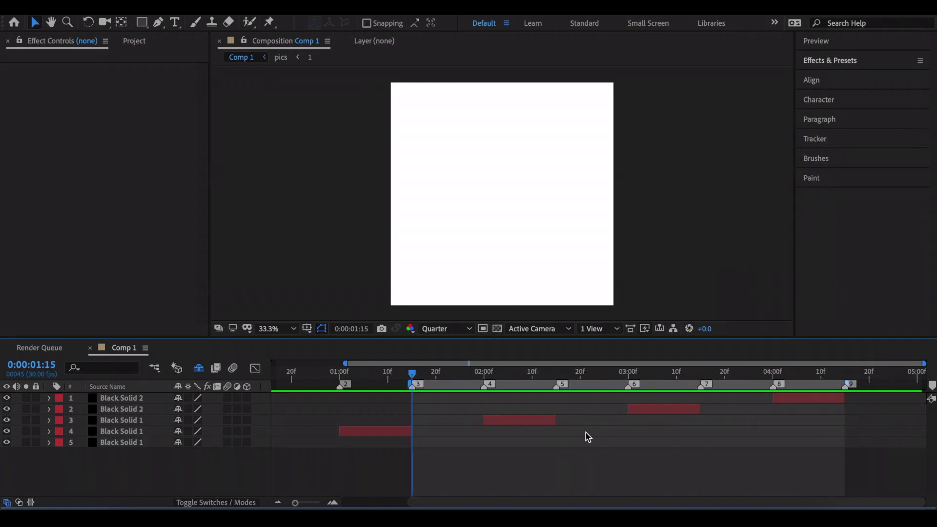
# Check the spacing between markers 3 and 4 in Comp 1 against frame 15 in the Cinema 4D timeline, returning to After Effects
pyautogui.click(485, 374)
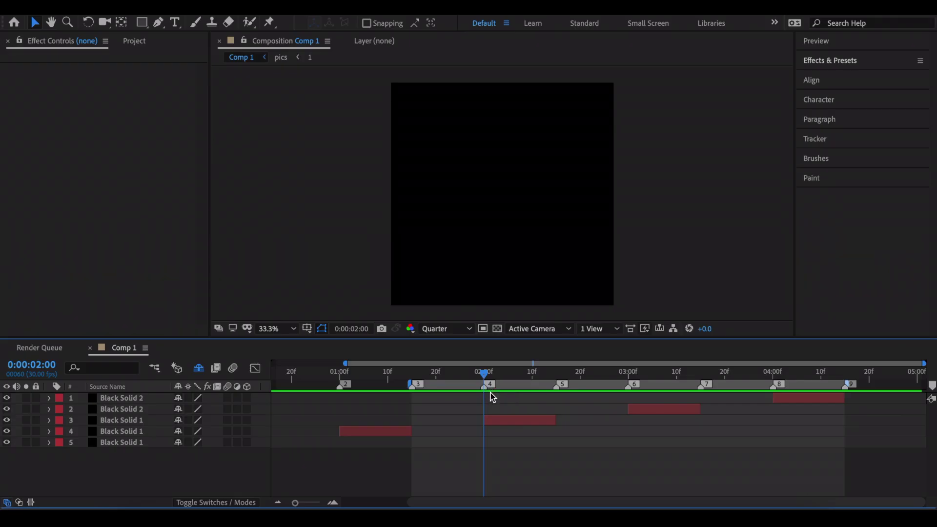
pyautogui.moveTo(487, 378); pyautogui.dragTo(411, 376)
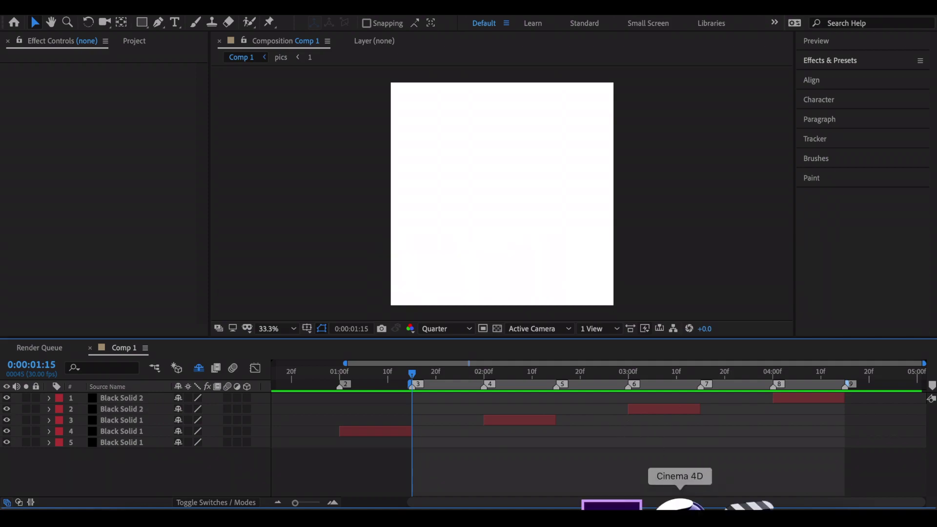
pyautogui.click(680, 507)
pyautogui.click(136, 390)
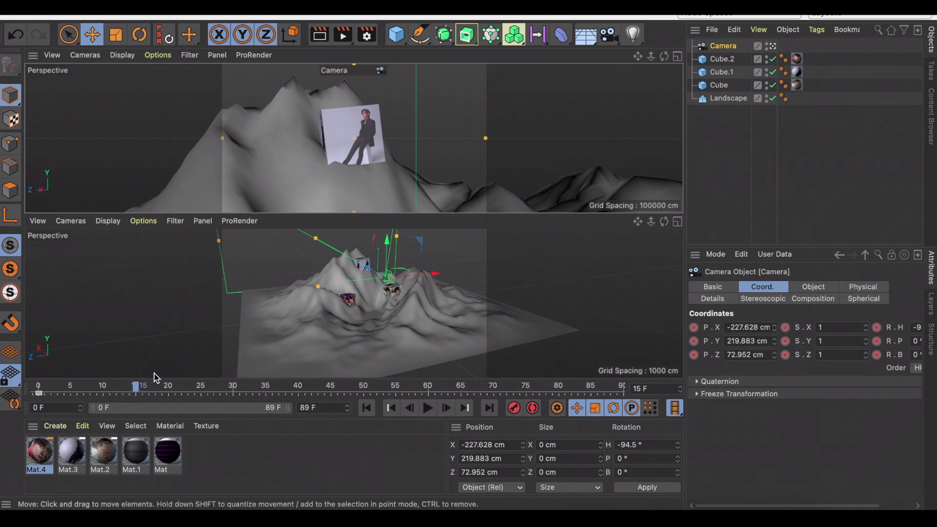
pyautogui.click(633, 505)
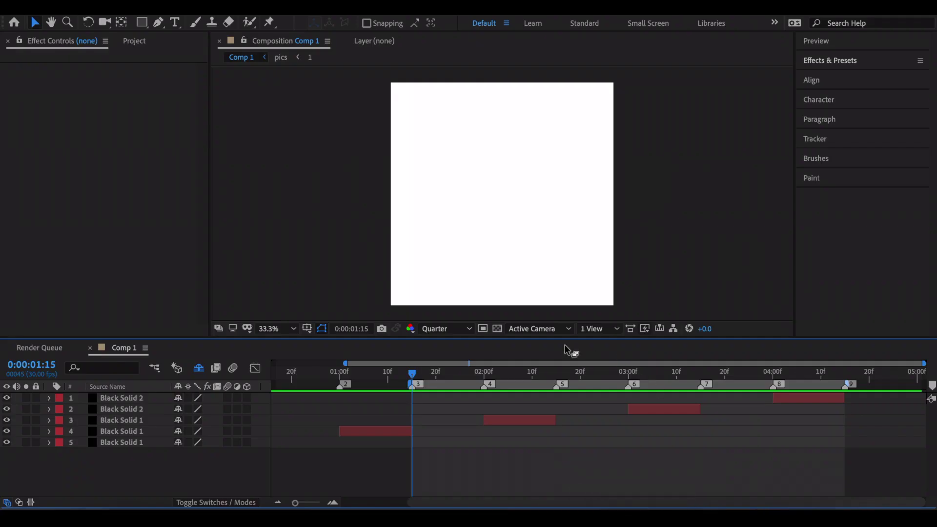
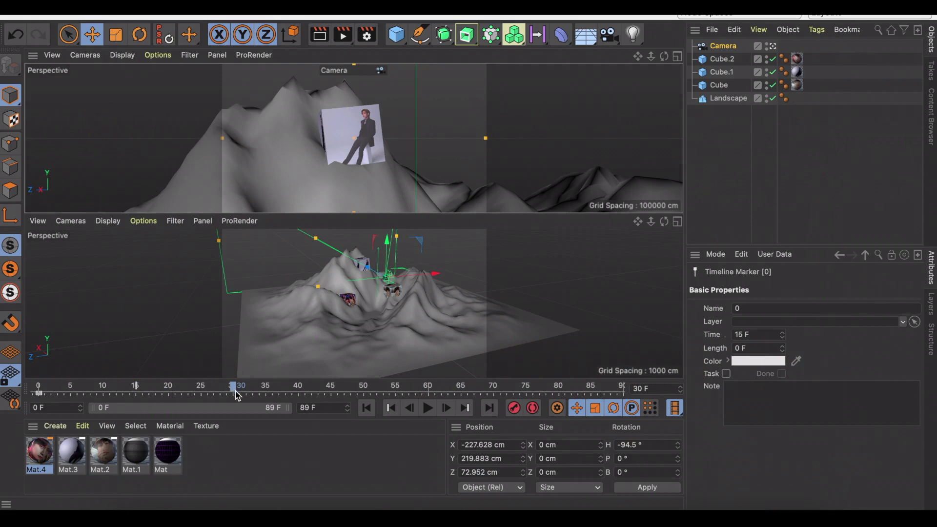
pyautogui.click(675, 15)
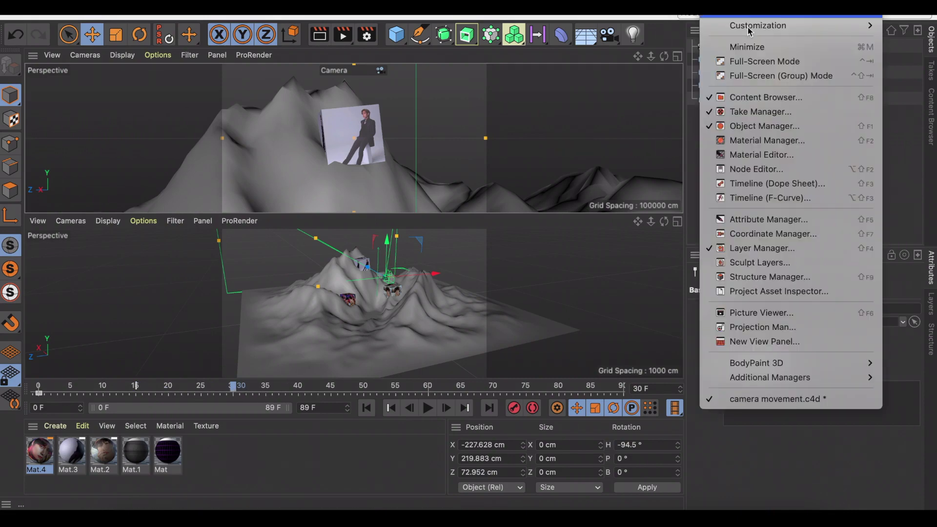
pyautogui.click(761, 194)
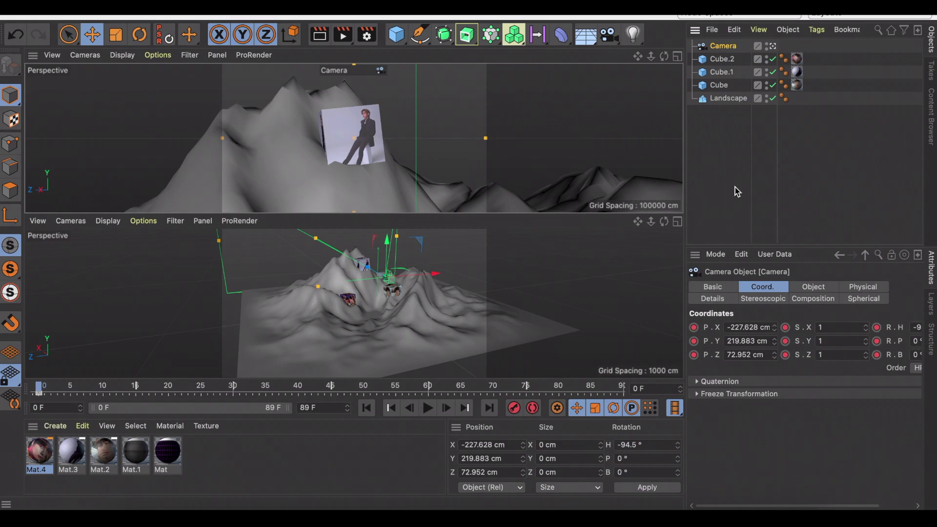
# At frame 30, rotate the camera to about -142° heading and move it to about X -183, Y 87, Z 108 cm, facing the portrait cube
pyautogui.click(235, 389)
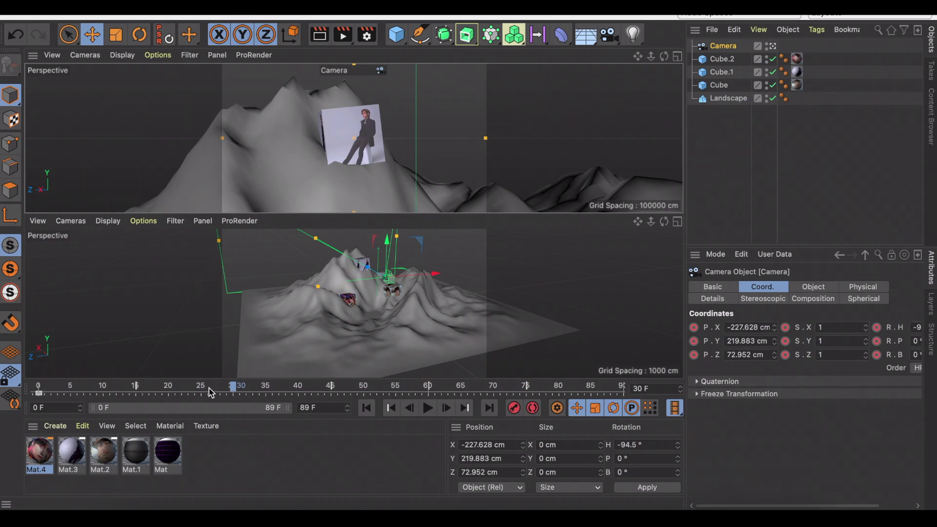
pyautogui.scroll(4, 396, 282)
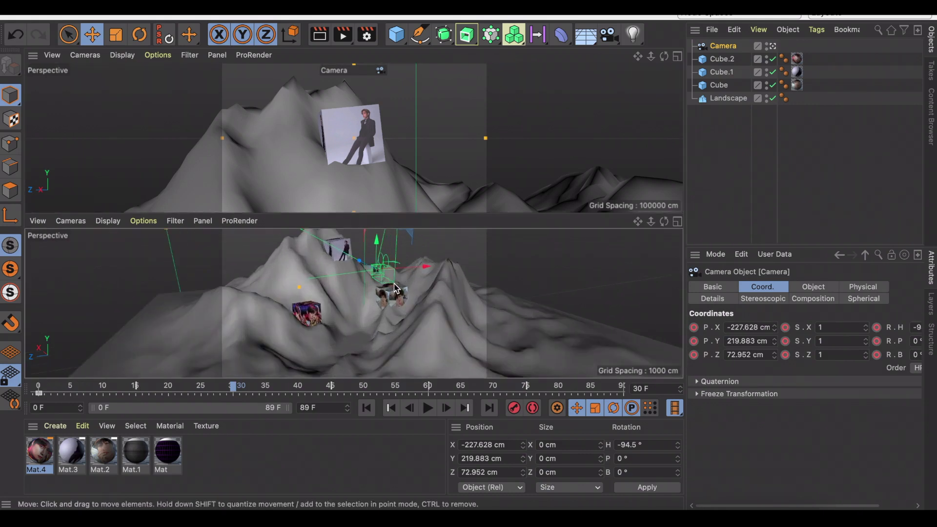
pyautogui.press('r')
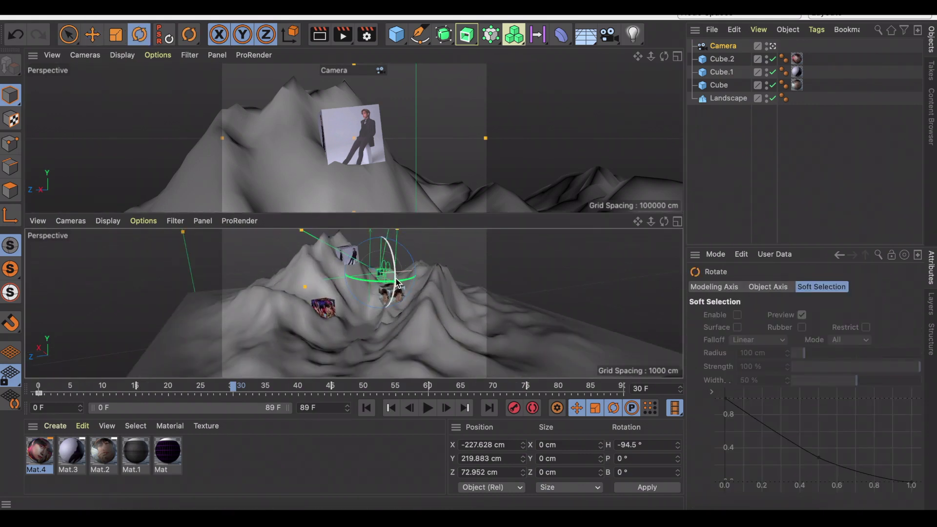
pyautogui.moveTo(406, 286); pyautogui.dragTo(399, 327)
pyautogui.press('e')
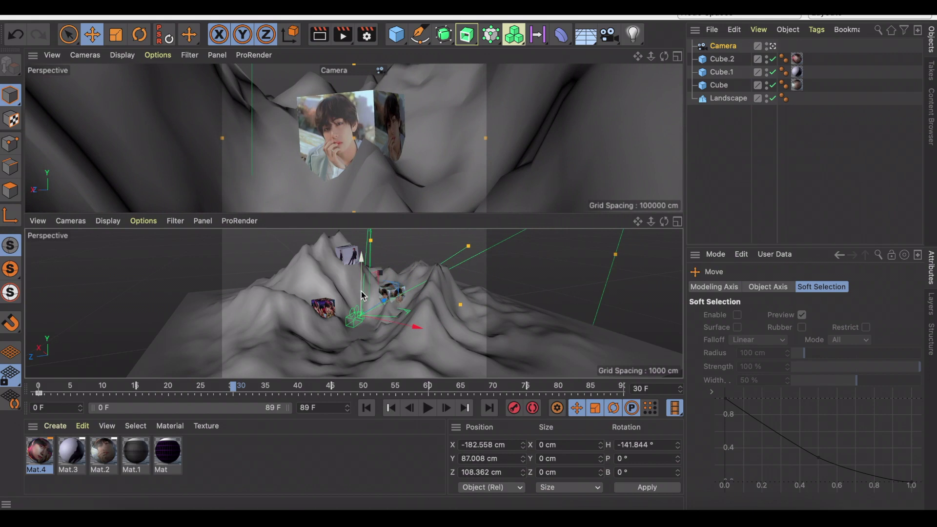
# Adjust the camera to about X -214, Y 135, Z 149 cm with about -7.5° pitch and record a keyframe at frame 30
pyautogui.moveTo(362, 295); pyautogui.dragTo(384, 322)
pyautogui.press('r')
pyautogui.press('e')
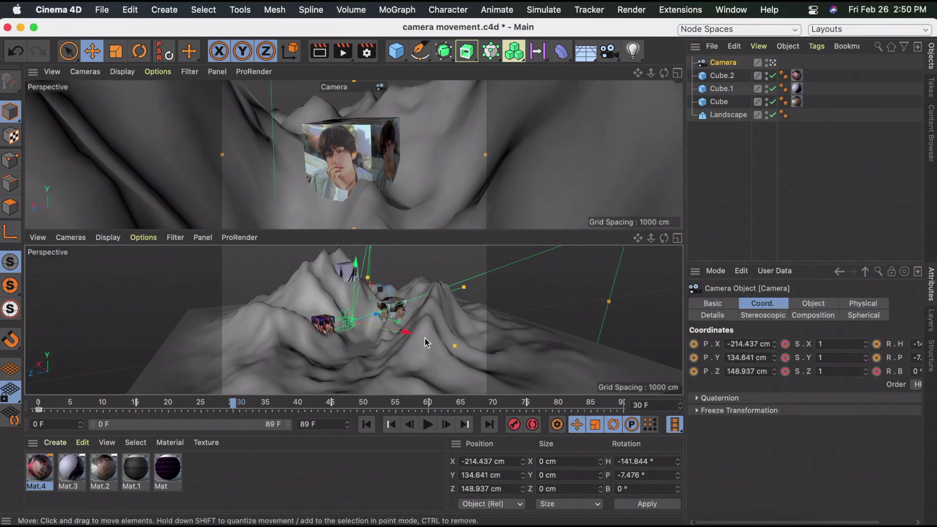
pyautogui.click(515, 425)
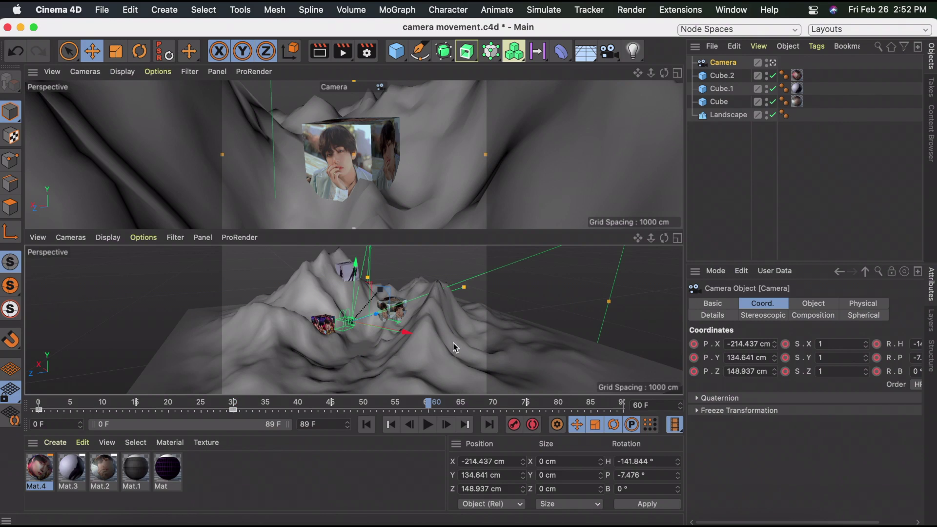
# At frame 60, move the camera to about X -317, Y 115, Z 182 cm with about -92° heading, facing the purple-toned cube
pyautogui.moveTo(366, 325); pyautogui.dragTo(412, 208)
pyautogui.press('r')
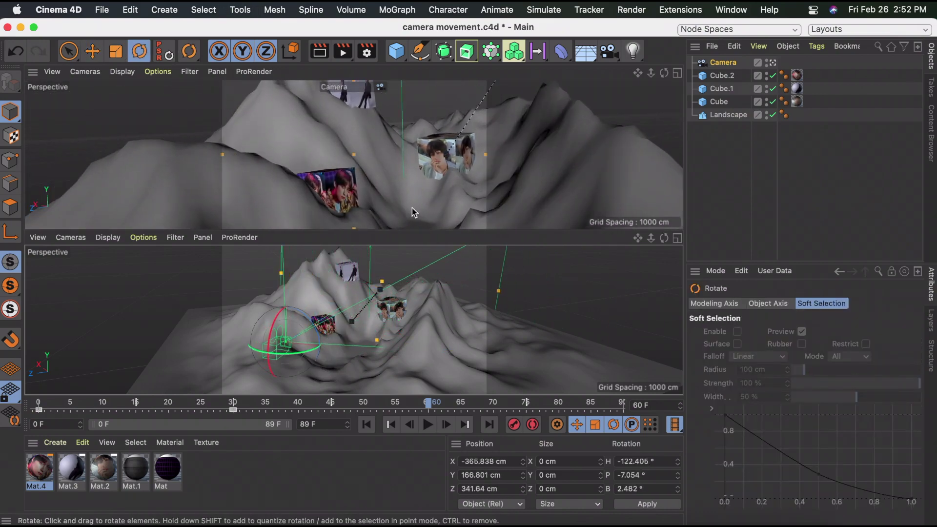
pyautogui.moveTo(313, 349); pyautogui.dragTo(355, 365)
pyautogui.press('e')
pyautogui.moveTo(651, 238); pyautogui.dragTo(644, 253)
pyautogui.moveTo(361, 364)
pyautogui.mouseDown()
pyautogui.moveTo(374, 313)
pyautogui.moveTo(367, 362)
pyautogui.moveTo(378, 359)
pyautogui.mouseUp()
pyautogui.press('r')
pyautogui.press('e')
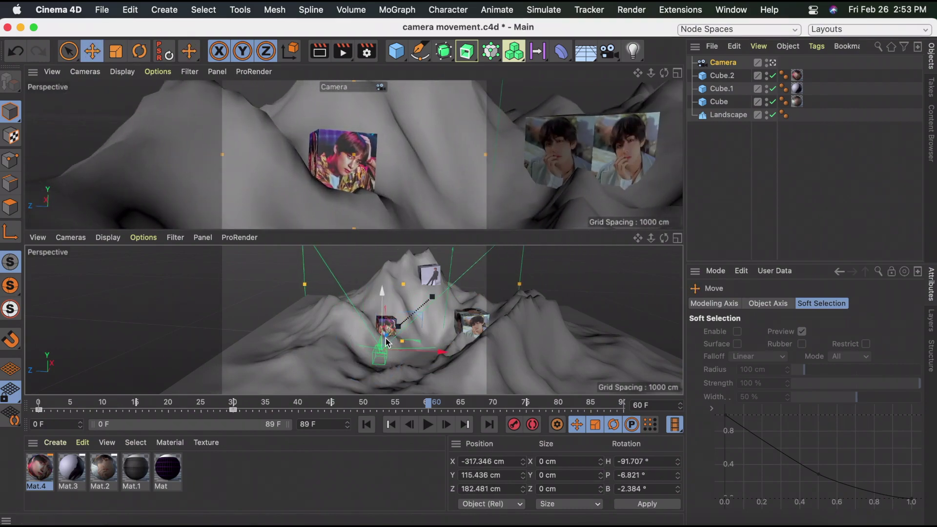
# Adjust the camera to about X -346, Y 120, Z 154 cm with about -83° heading and record a keyframe at frame 60
pyautogui.moveTo(664, 237); pyautogui.dragTo(654, 244)
pyautogui.press('r')
pyautogui.moveTo(381, 361)
pyautogui.mouseDown()
pyautogui.moveTo(388, 371)
pyautogui.moveTo(373, 354)
pyautogui.mouseUp()
pyautogui.press('e')
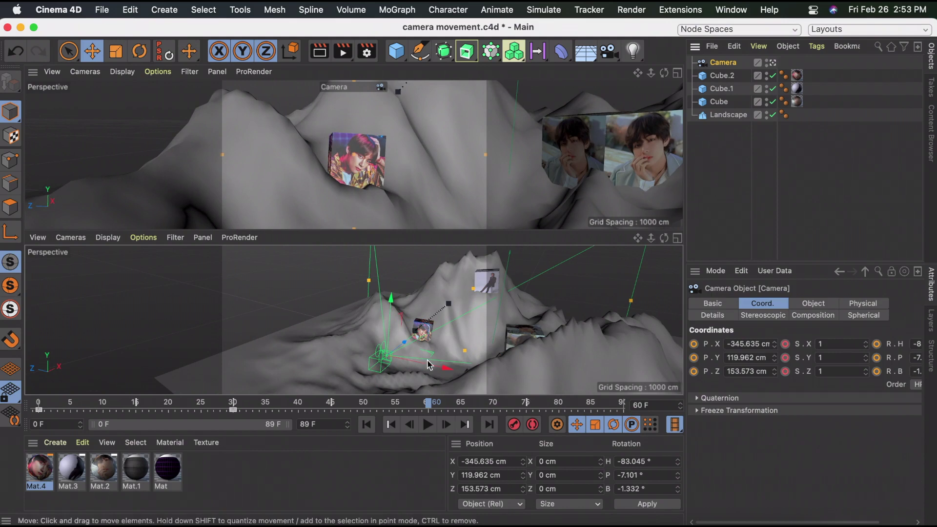
pyautogui.click(513, 430)
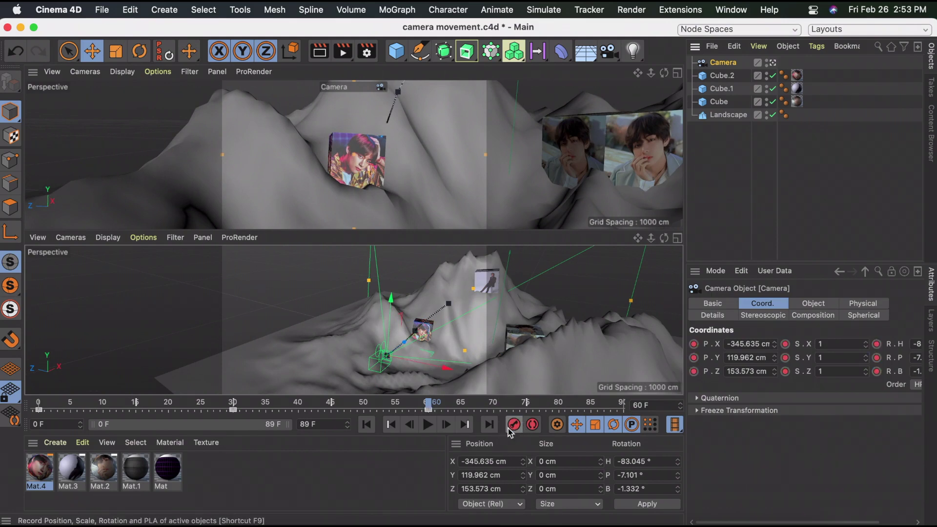
# At frame 88, set the camera's heading to -90° and its pitch and bank to 0°
pyautogui.click(619, 405)
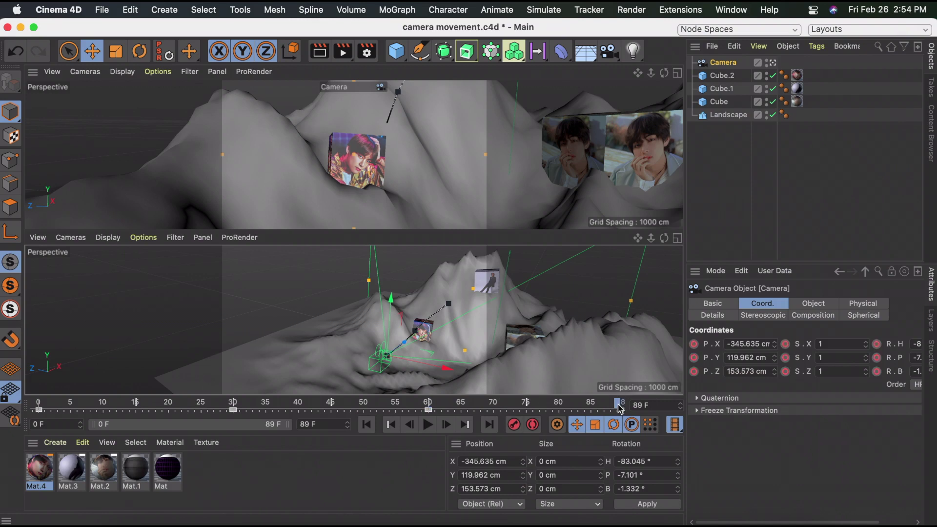
pyautogui.press('f')
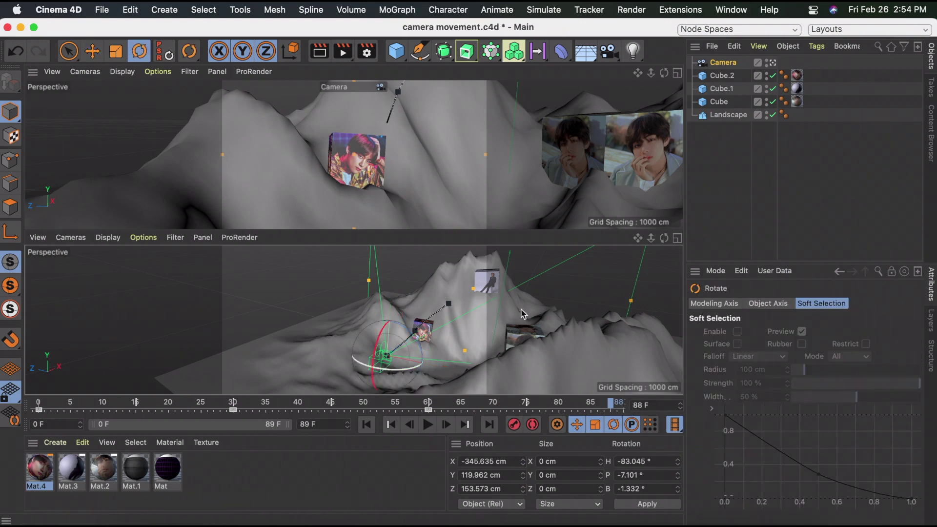
pyautogui.hscroll(3, 805, 359)
pyautogui.click(894, 358)
pyautogui.write('0')
pyautogui.press('Return')
pyautogui.press('Tab')
pyautogui.write('0')
pyautogui.press('Return')
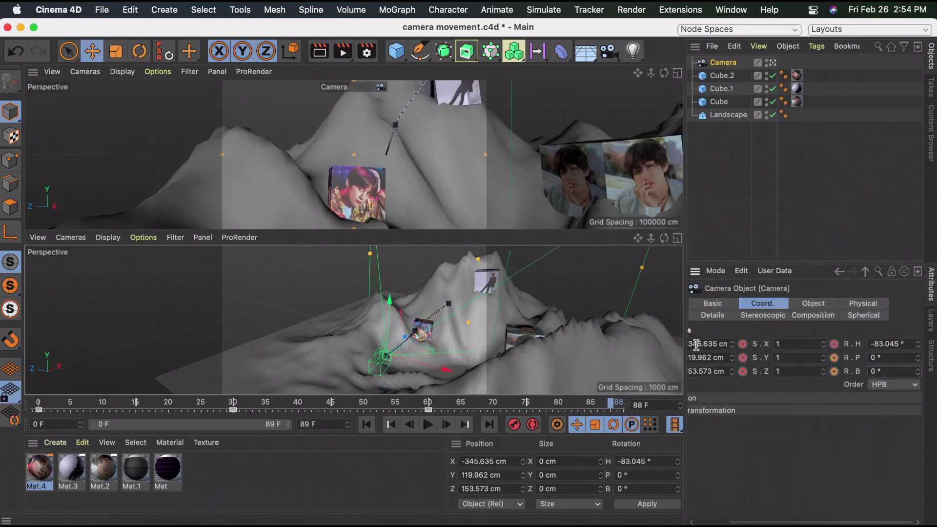
pyautogui.hotkey('shift', 'Tab')
pyautogui.hotkey('shift', 'Tab')
pyautogui.write('-90')
pyautogui.press('Return')
pyautogui.scroll(-3, 391, 317)
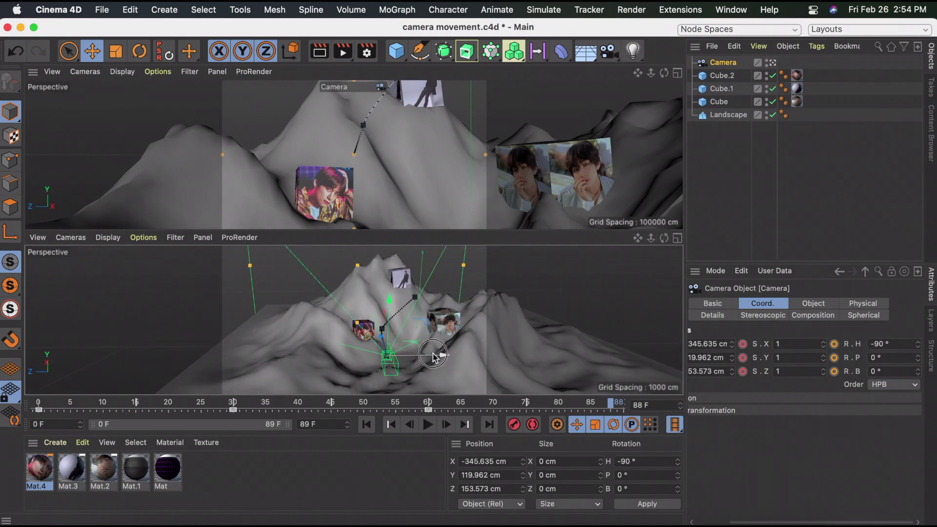
# Pull the camera back to about X -501, Y 62, Z 288 cm, heading -114°, pitch 6°, framing all three cubes, and record a keyframe at frame 88
pyautogui.moveTo(440, 346); pyautogui.dragTo(405, 340)
pyautogui.press('r')
pyautogui.press('e')
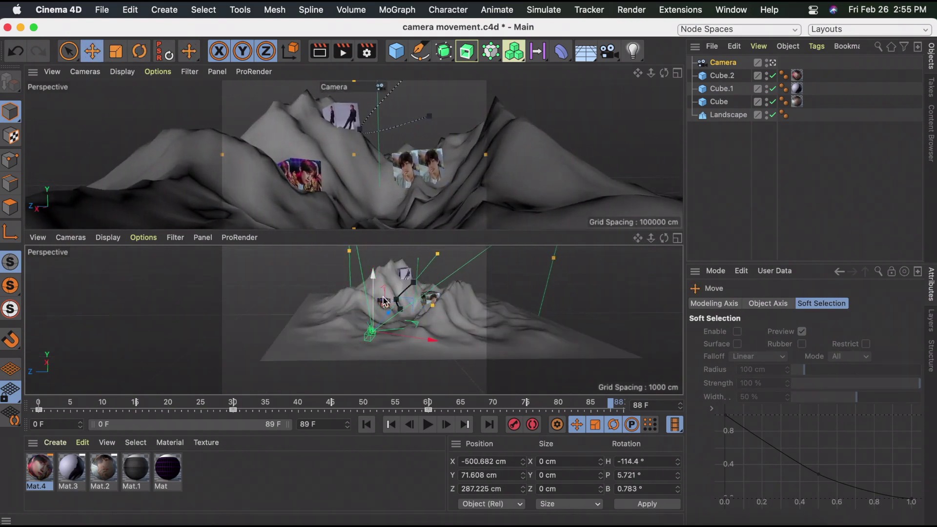
pyautogui.moveTo(372, 293); pyautogui.dragTo(371, 308)
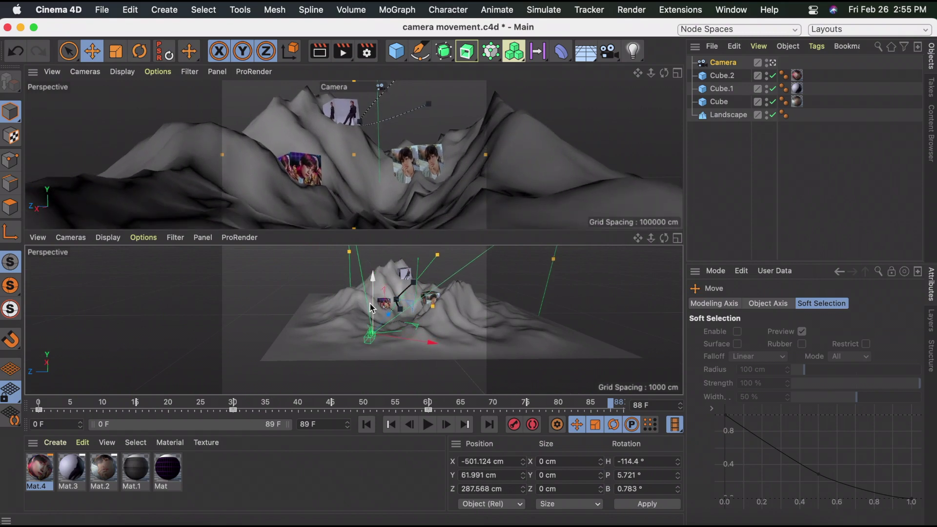
pyautogui.click(514, 425)
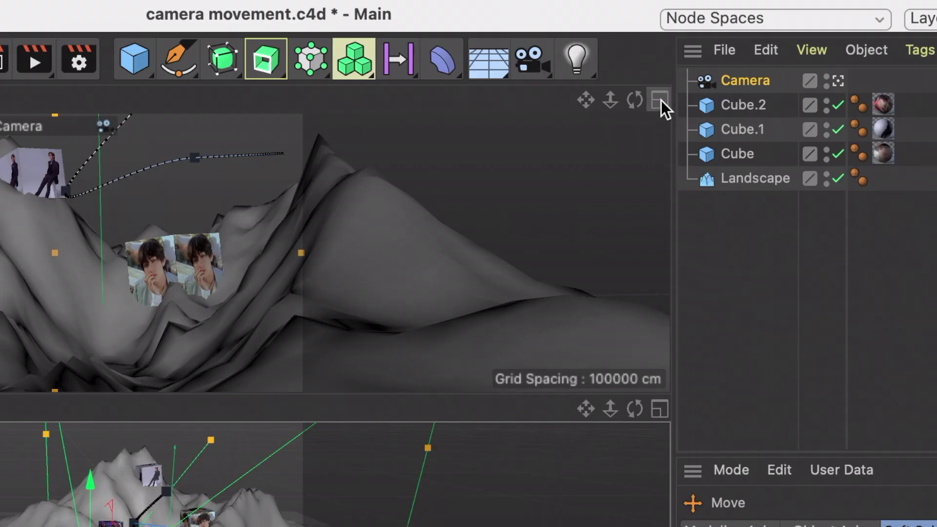
# Maximise the viewport that looks through the camera
pyautogui.click(660, 100)
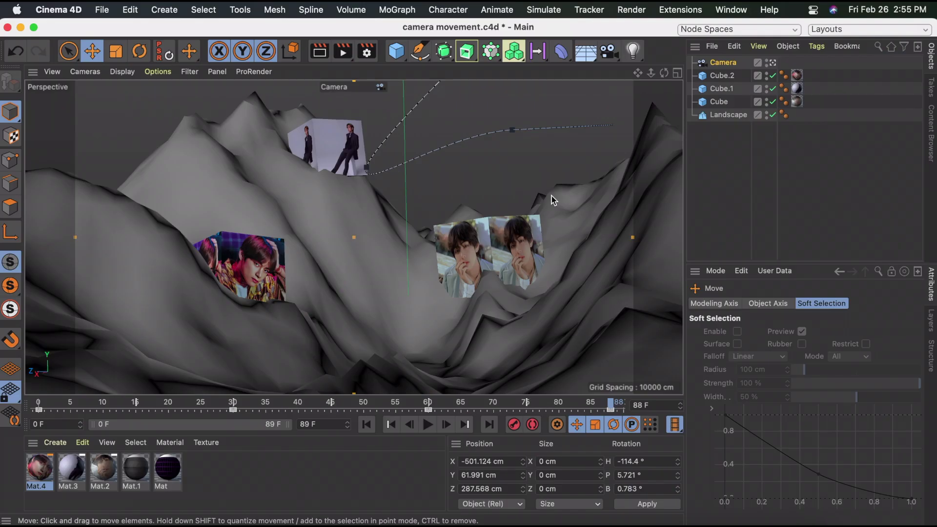
pyautogui.click(678, 73)
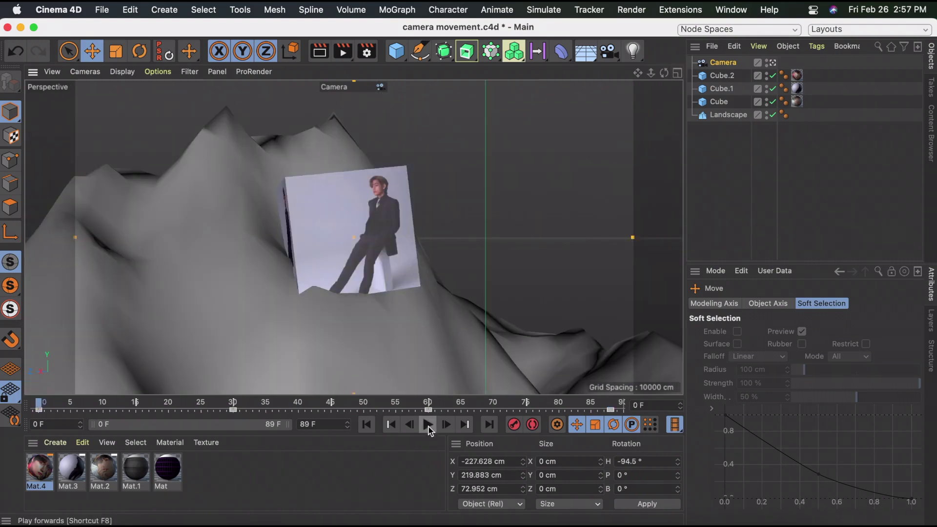
# Play back the keyframed camera animation through the camera view and stop it
pyautogui.click(428, 425)
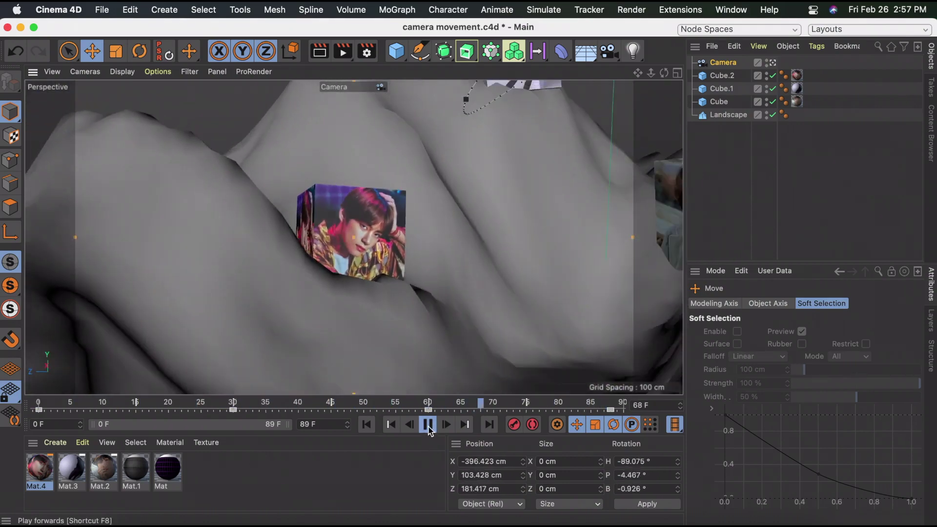
pyautogui.click(428, 425)
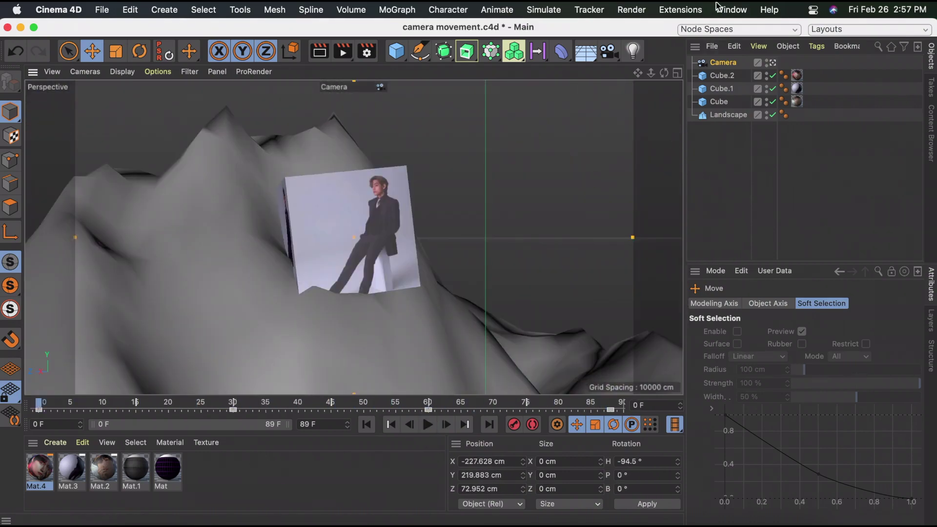
# Open the F-Curve timeline, expand the camera's animation tracks and examine the individual position and scale curves
pyautogui.click(731, 10)
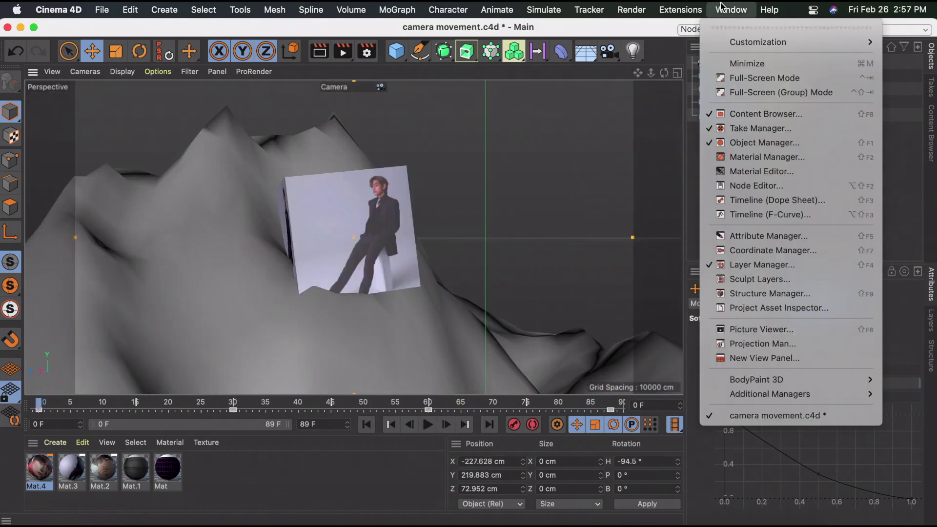
pyautogui.click(760, 216)
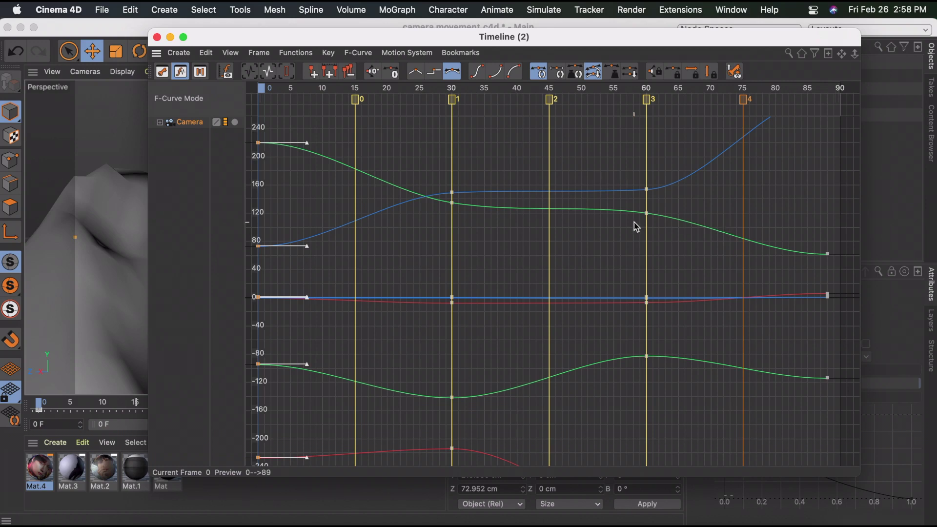
pyautogui.click(161, 123)
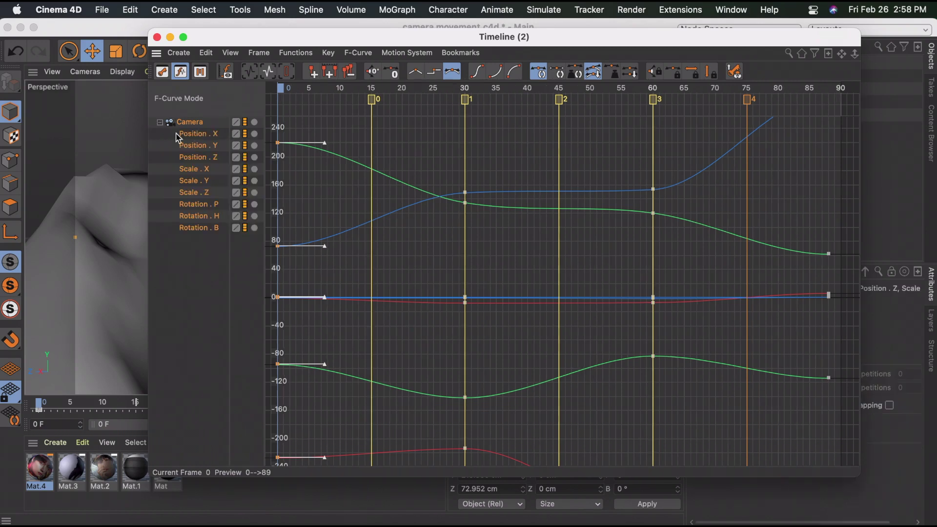
pyautogui.click(187, 135)
pyautogui.click(194, 145)
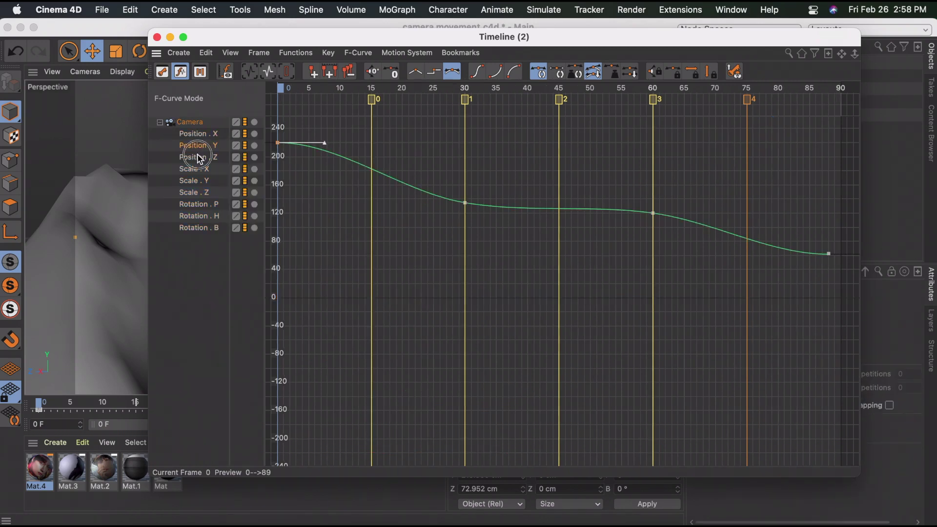
pyautogui.click(198, 157)
pyautogui.click(205, 171)
pyautogui.click(205, 181)
pyautogui.click(205, 193)
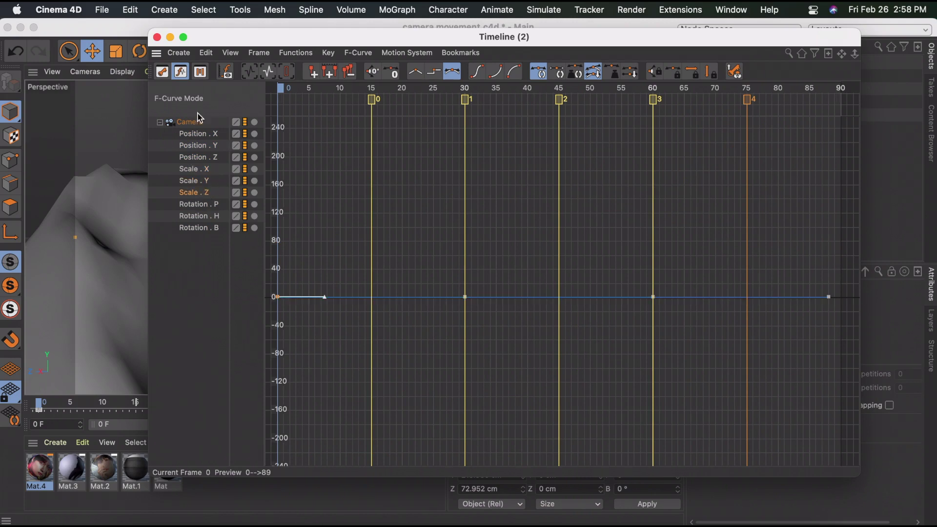
# Frame the camera's Position X curve and stretch the frame 0 key's right tangent to about frame 18
pyautogui.click(203, 134)
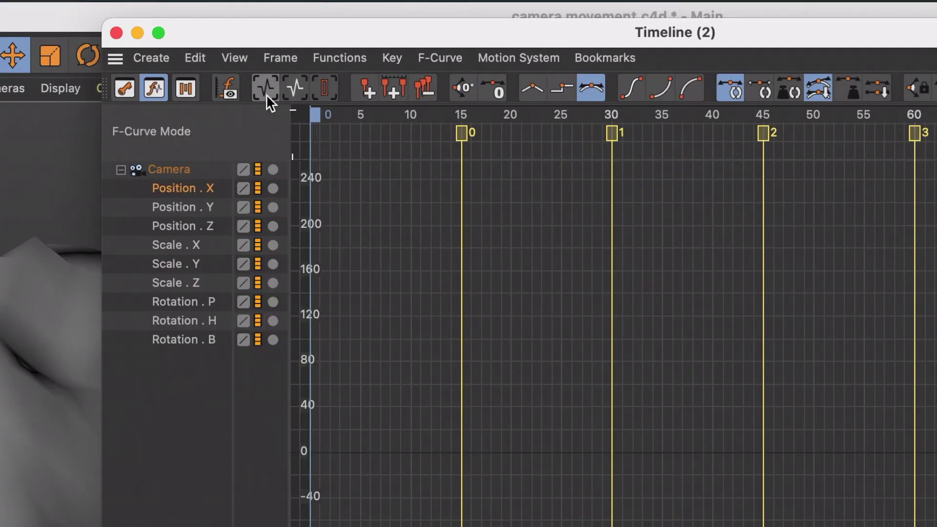
pyautogui.click(256, 90)
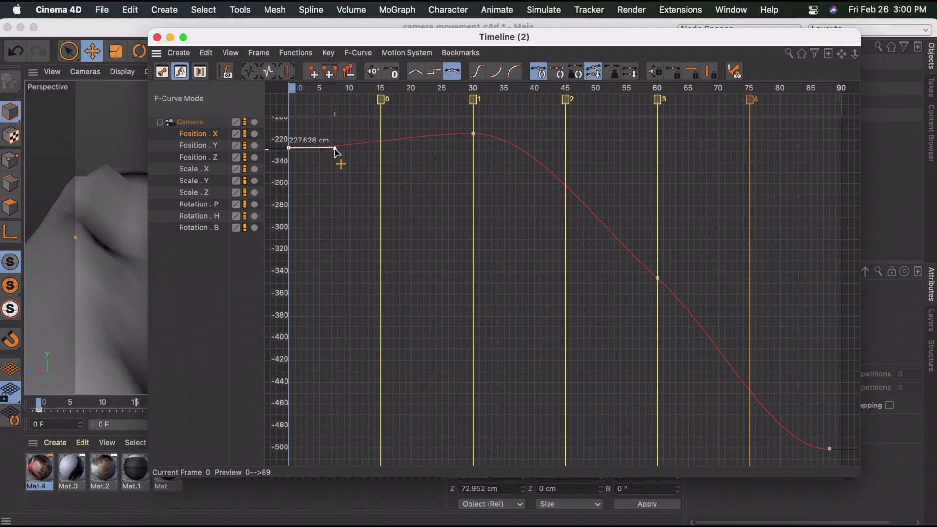
pyautogui.moveTo(335, 150); pyautogui.dragTo(401, 152)
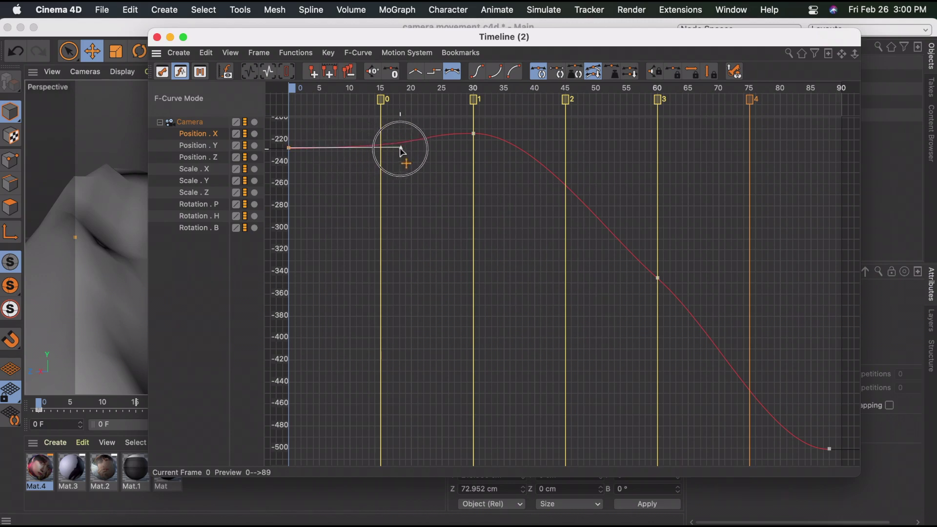
# Stretch the left tangent of the Position X key at frame 30 horizontally to about frame 8
pyautogui.click(474, 133)
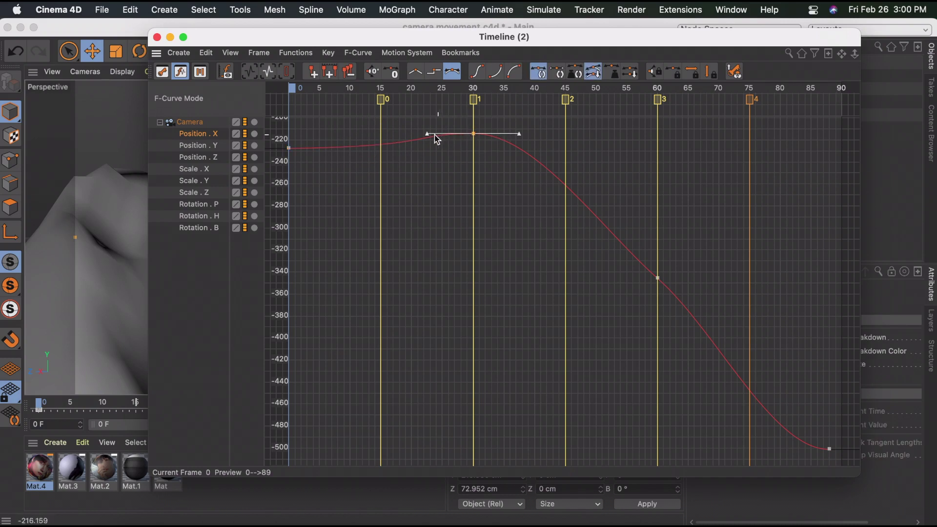
pyautogui.moveTo(427, 134)
pyautogui.mouseDown()
pyautogui.moveTo(377, 136)
pyautogui.moveTo(461, 136)
pyautogui.moveTo(403, 139)
pyautogui.moveTo(434, 147)
pyautogui.mouseUp()
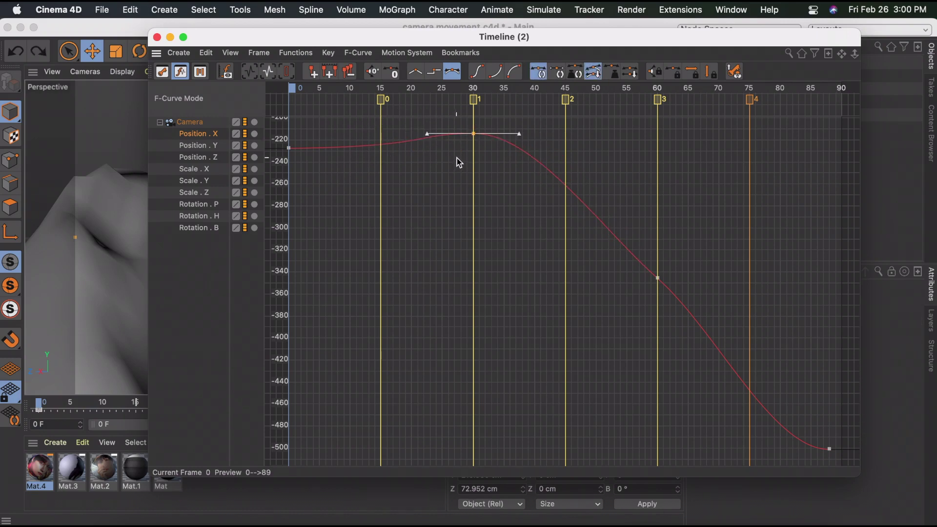
pyautogui.moveTo(428, 138)
pyautogui.moveTo(428, 138); pyautogui.dragTo(339, 133)
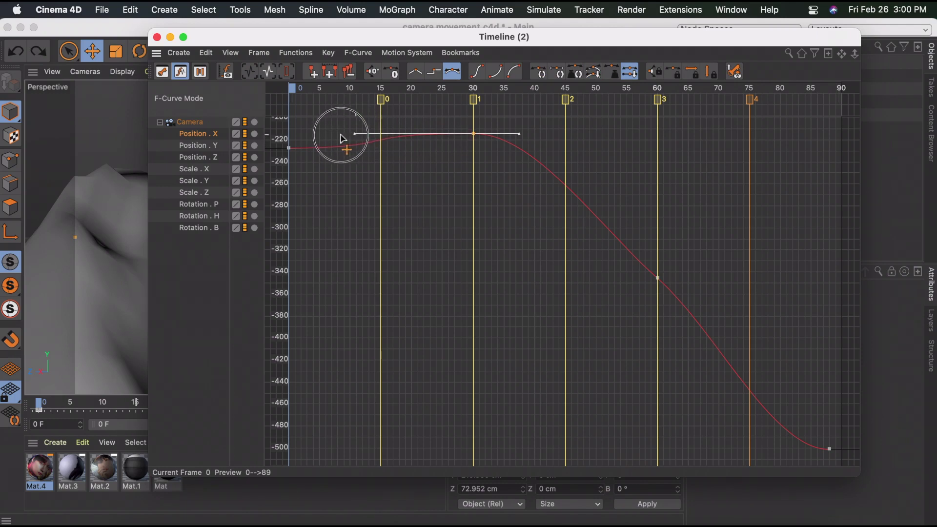
pyautogui.click(360, 146)
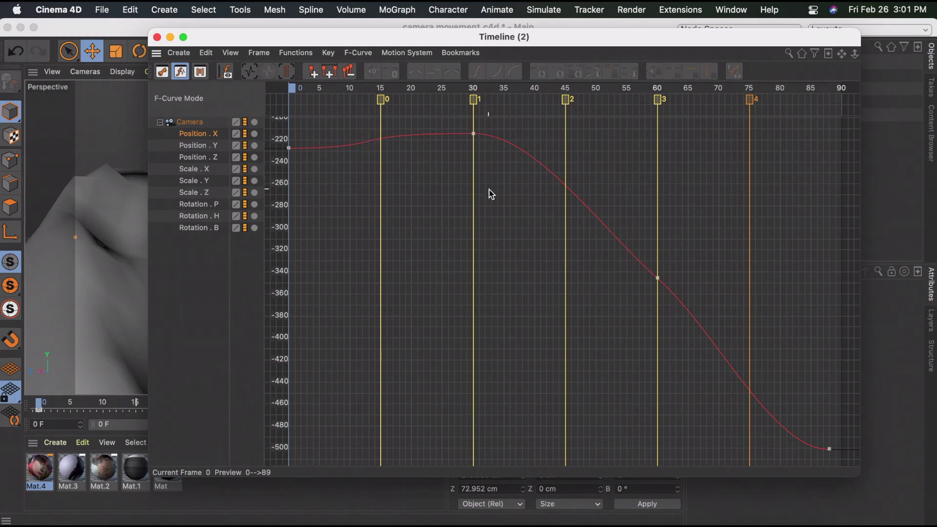
# Frame the Position X keys at frames 0 and 30 and stretch the frame 0 key's right tangent past frame 30, nearly horizontal
pyautogui.moveTo(489, 189); pyautogui.dragTo(281, 104)
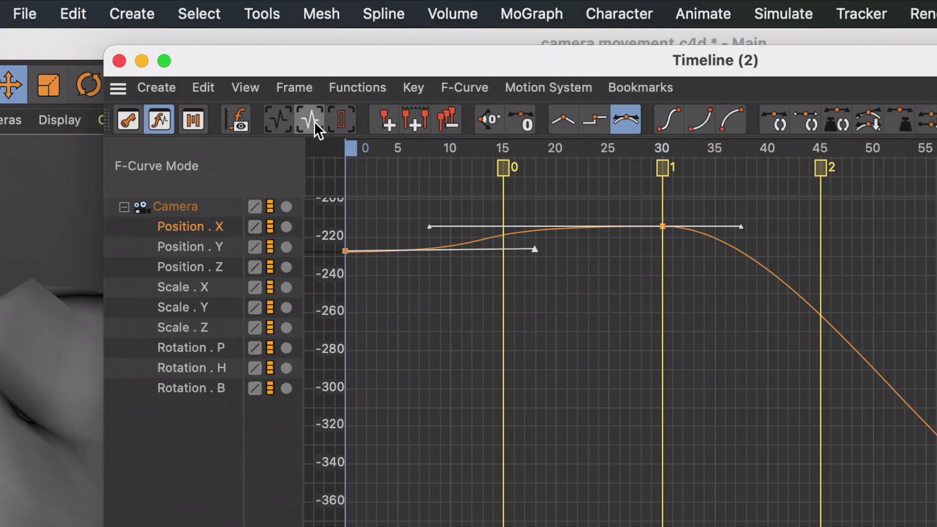
pyautogui.click(311, 121)
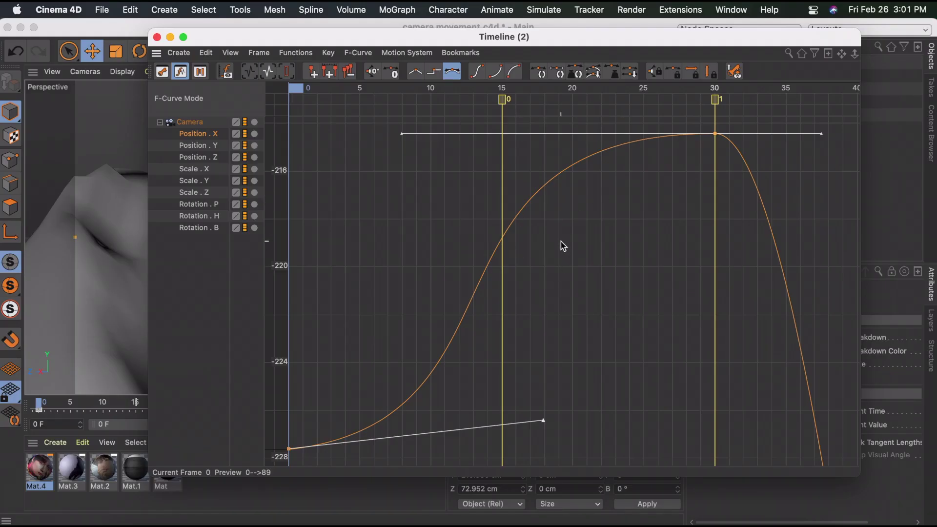
pyautogui.moveTo(544, 421); pyautogui.dragTo(611, 446)
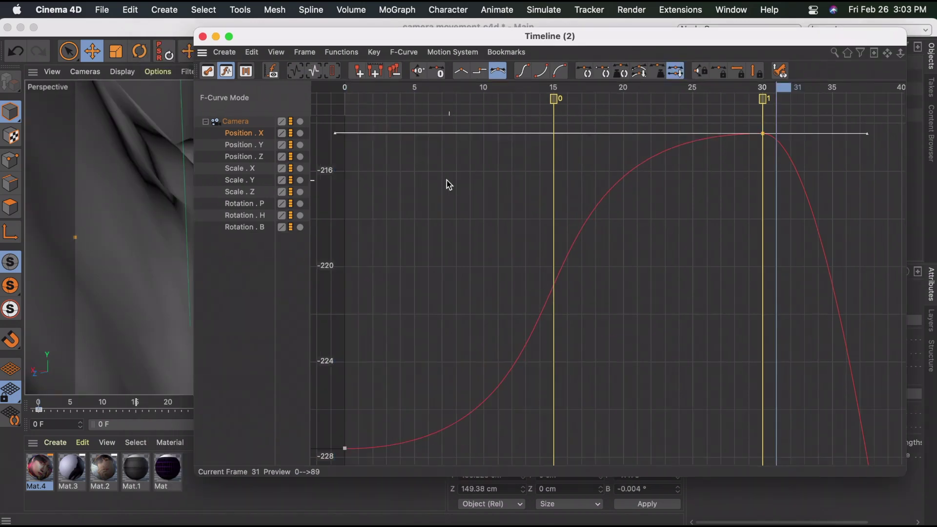
pyautogui.click(345, 448)
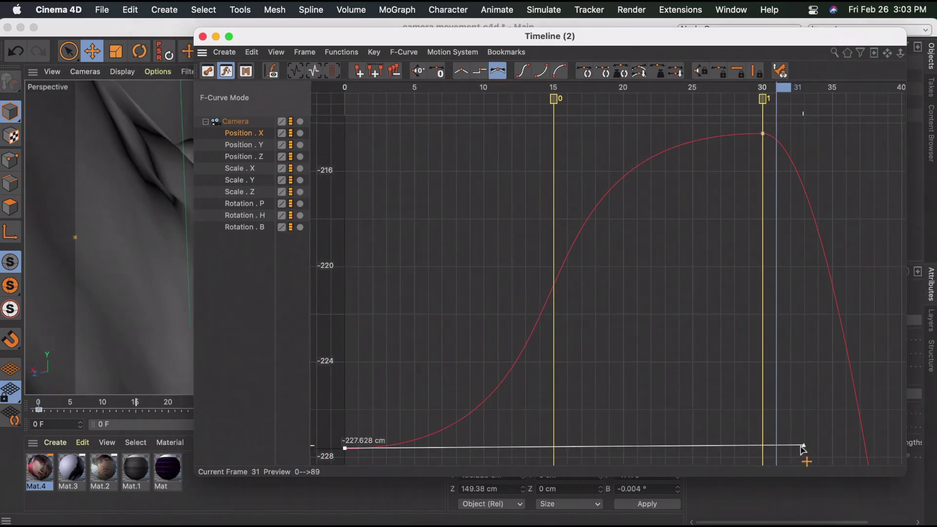
pyautogui.moveTo(804, 446); pyautogui.dragTo(836, 451)
pyautogui.click(764, 134)
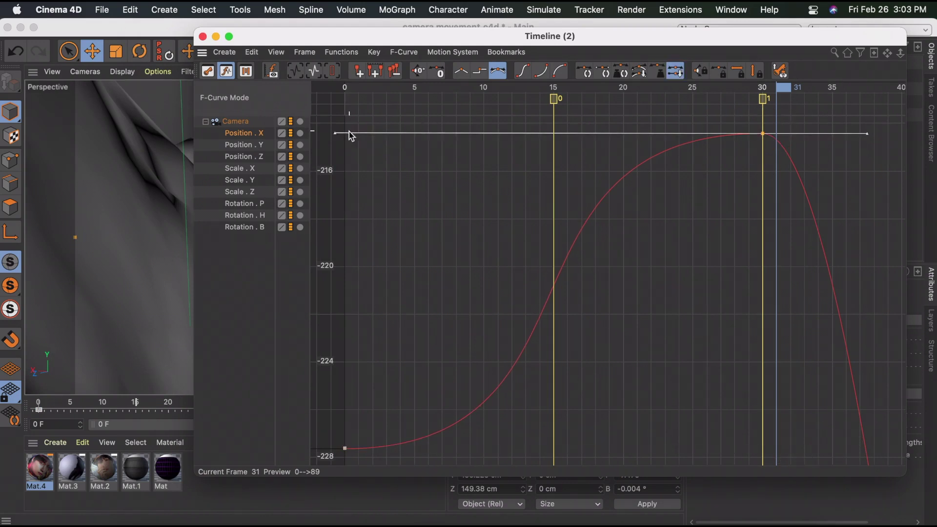
pyautogui.click(634, 242)
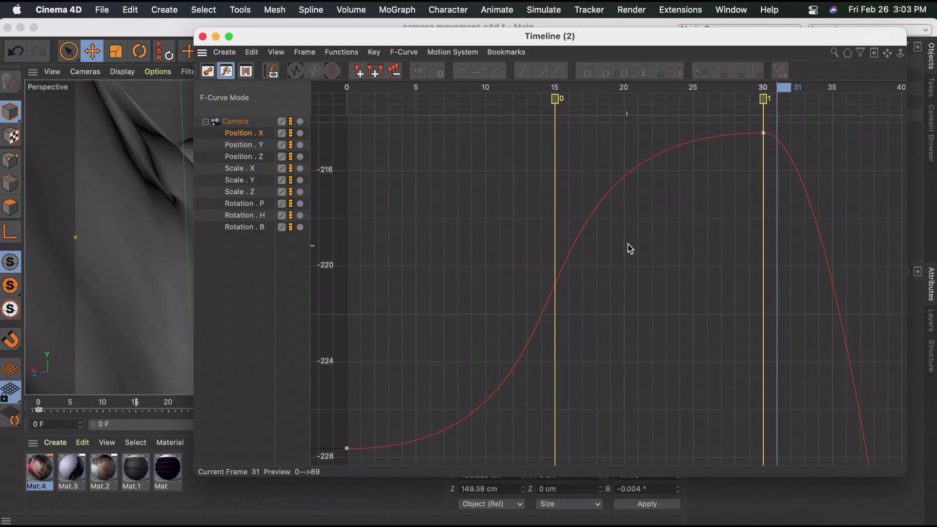
# On Position X, stretch the frame 30 key's right tangent past frame 60 and the frame 60 key's left tangent horizontally by about 33 frames
pyautogui.click(297, 74)
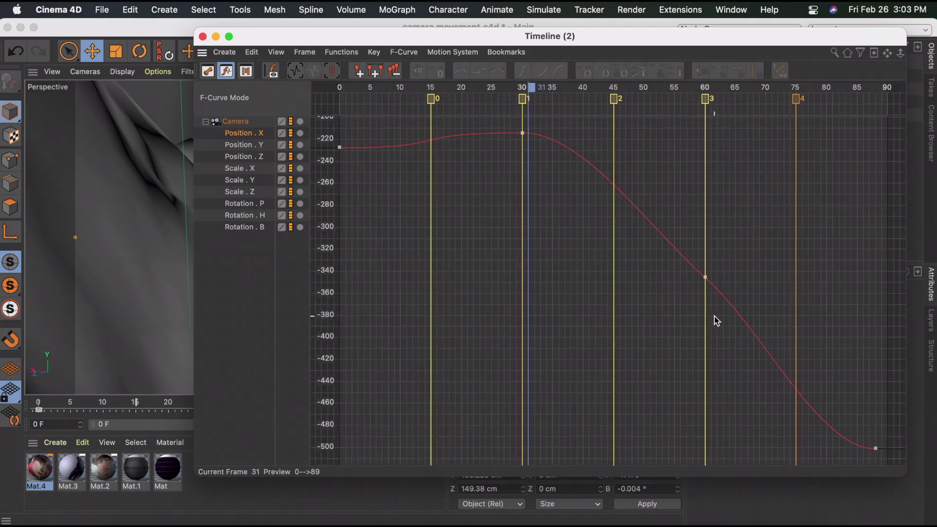
pyautogui.moveTo(714, 317); pyautogui.dragTo(503, 100)
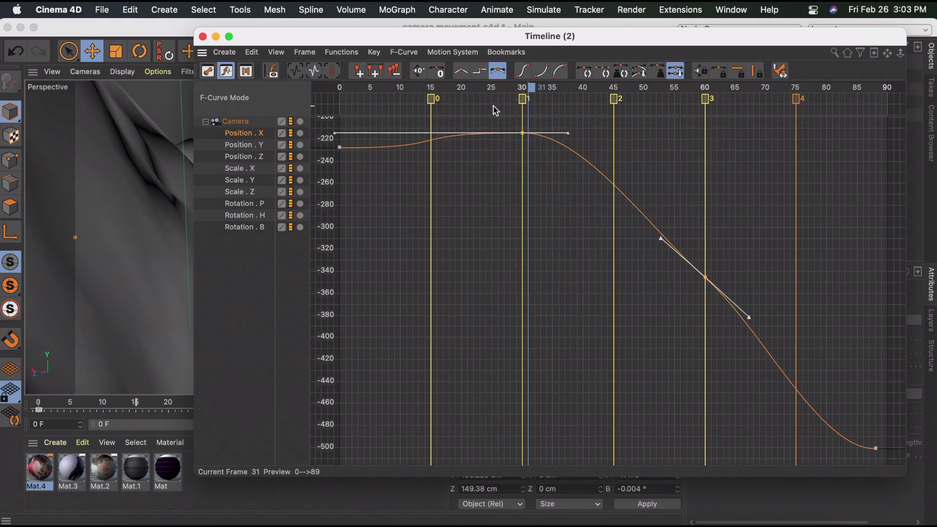
pyautogui.click(314, 72)
pyautogui.click(579, 133)
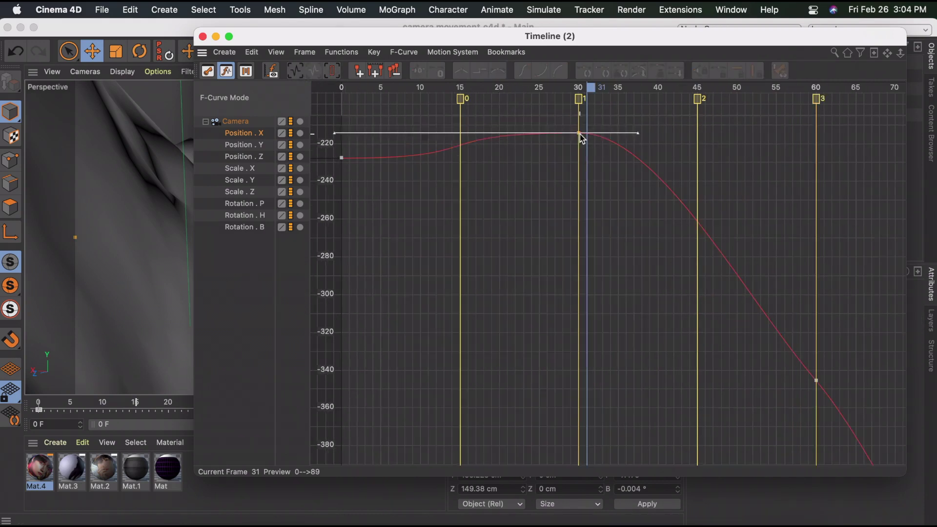
pyautogui.moveTo(639, 133); pyautogui.dragTo(848, 137)
pyautogui.click(817, 380)
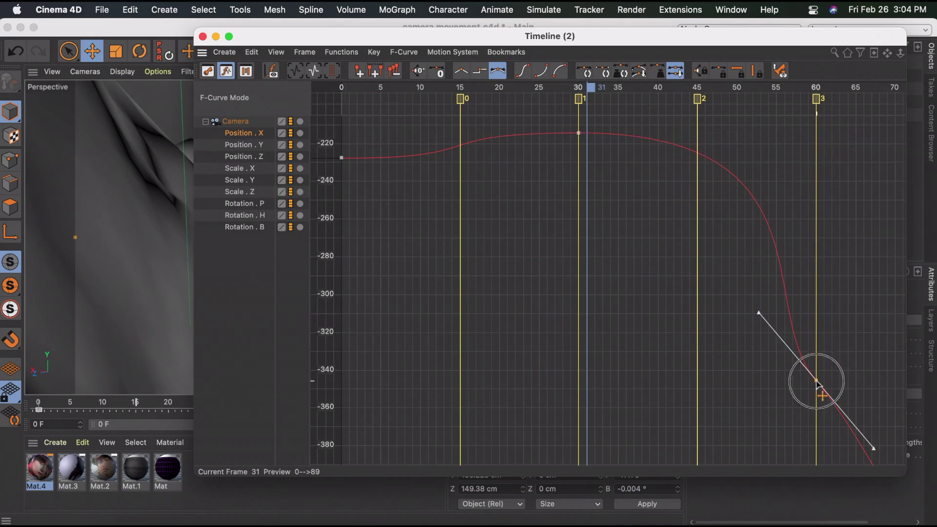
pyautogui.moveTo(759, 315); pyautogui.dragTo(568, 381)
pyautogui.press('h')
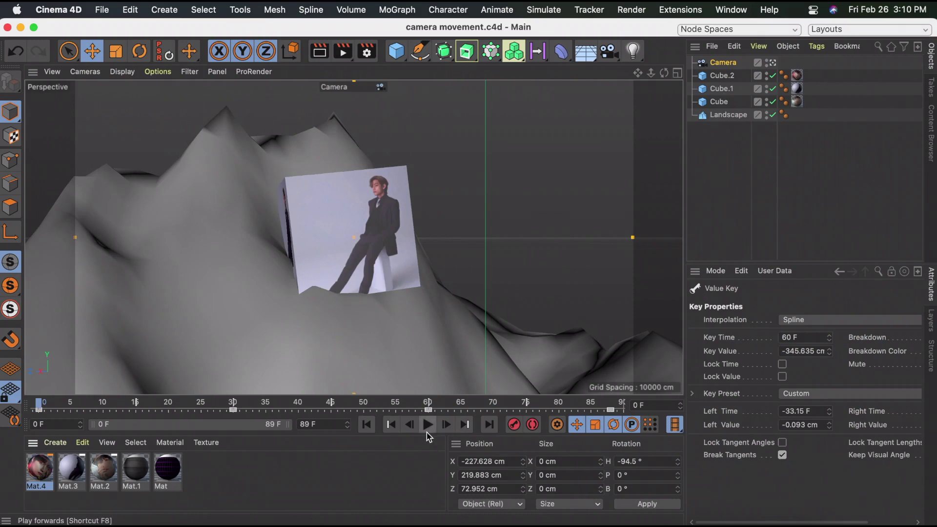
# Play back the eased camera animation, and also play the example animation in pocketwatch.c4d
pyautogui.click(429, 429)
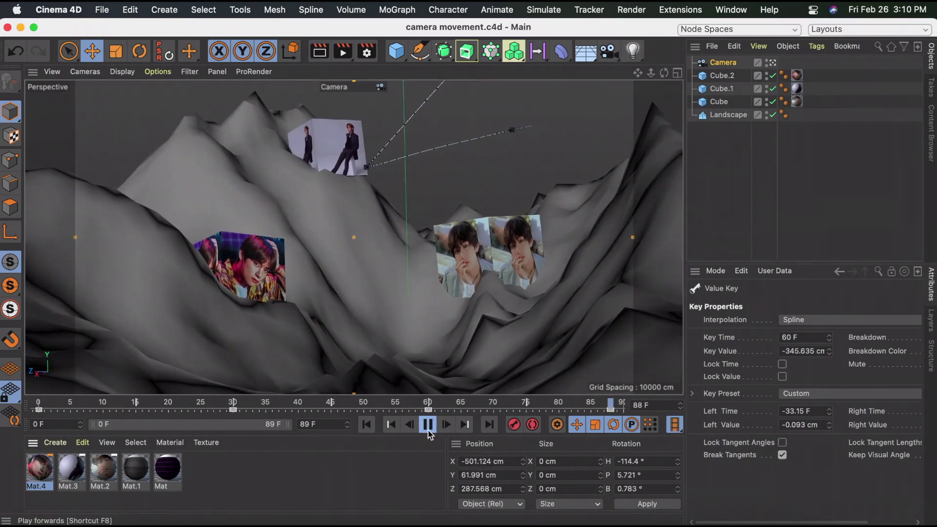
pyautogui.click(429, 431)
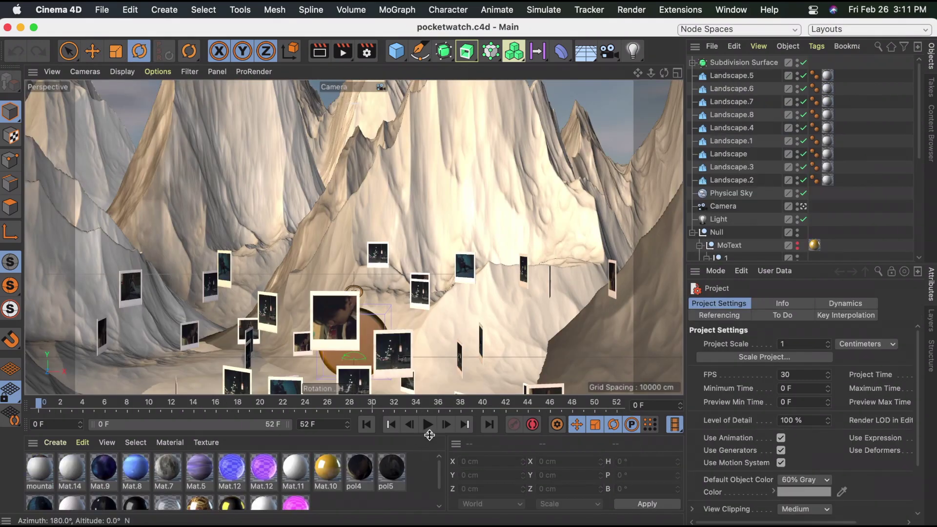
pyautogui.click(427, 426)
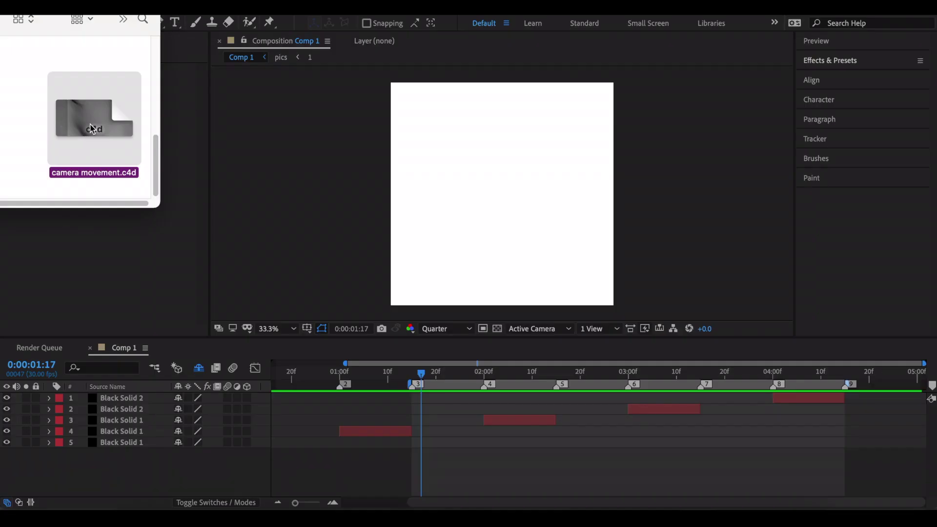
# Switch to After Effects, add camera movement.c4d as the top layer of Comp 1, start it at 0:00:01:15 and preview the composition
pyautogui.moveTo(92, 129); pyautogui.dragTo(424, 205)
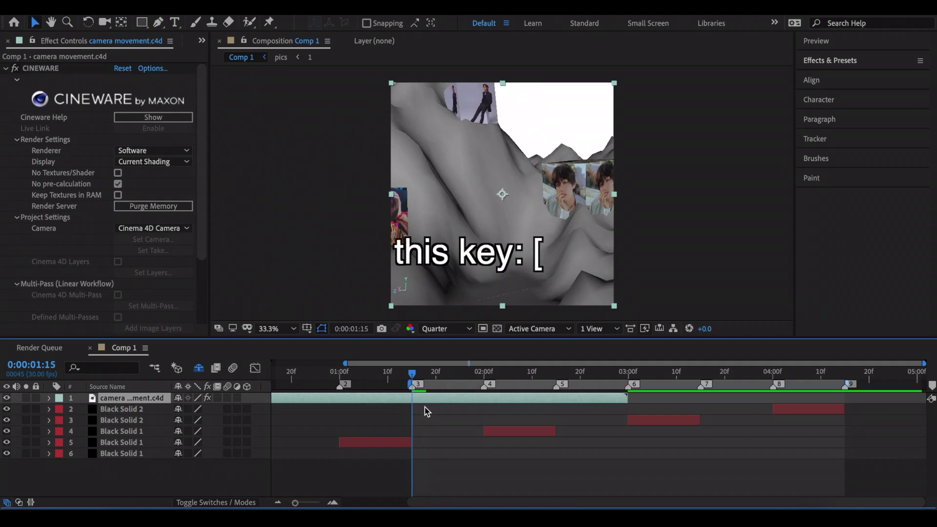
pyautogui.press('[')
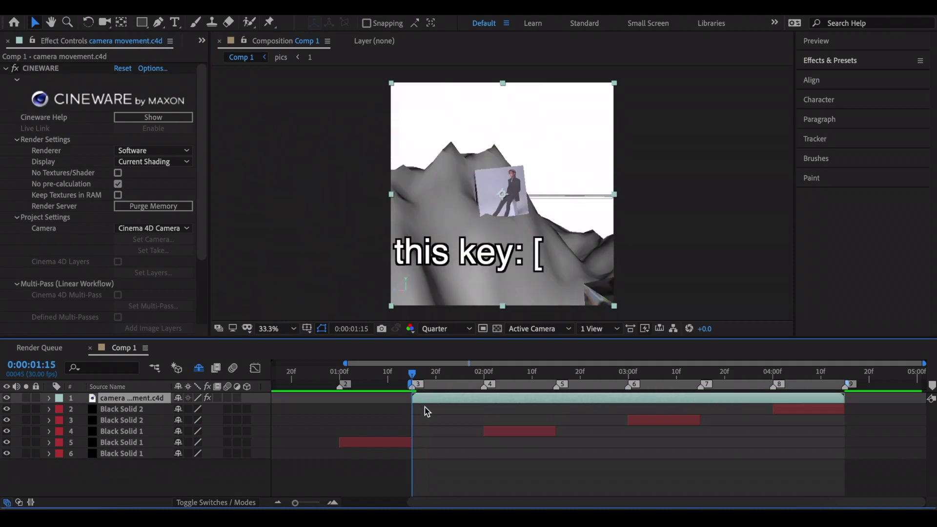
pyautogui.click(857, 40)
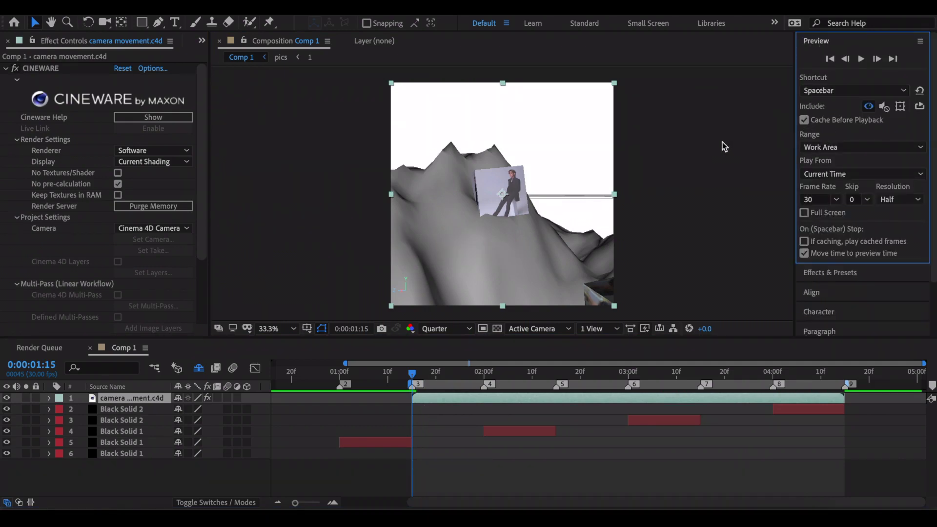
pyautogui.press('space')
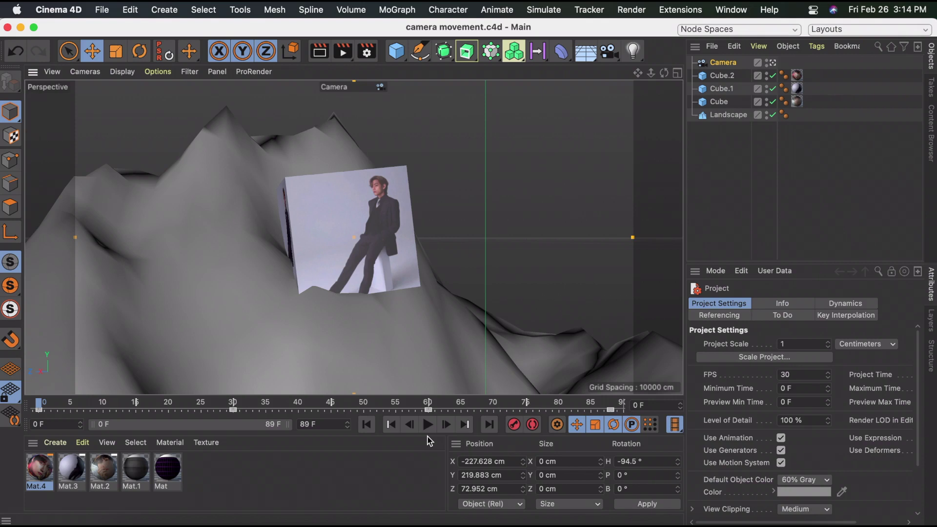
# Add an omni light and position it above the mountain at about X -237 cm, Y 288 cm, Z 0 cm
pyautogui.click(640, 54)
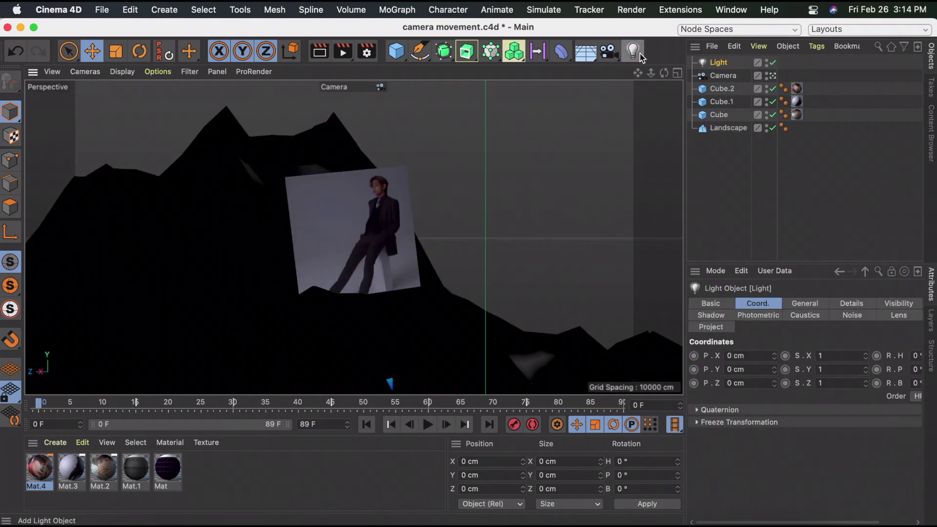
pyautogui.click(806, 304)
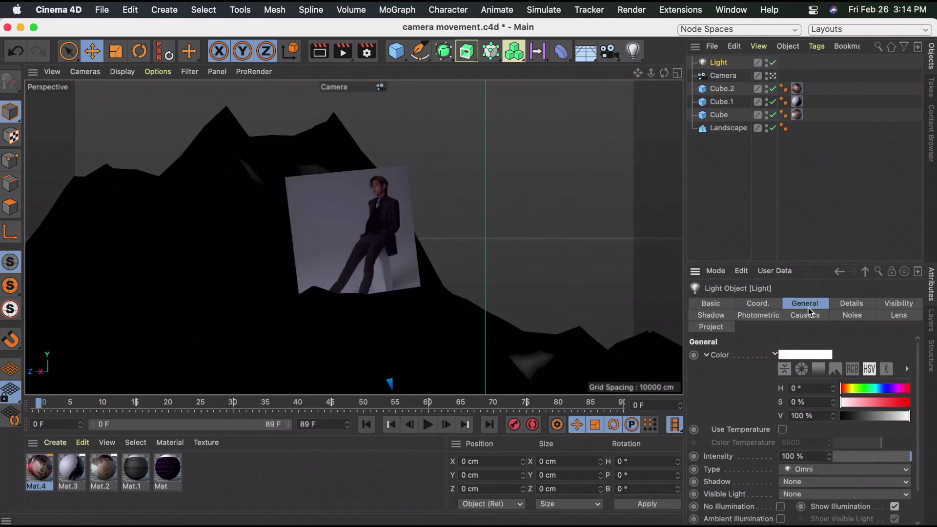
pyautogui.click(678, 73)
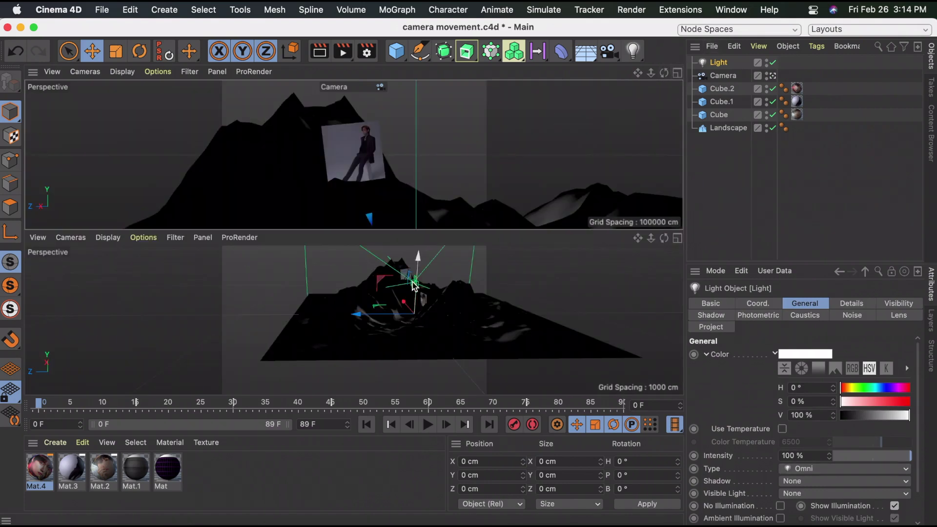
pyautogui.moveTo(664, 239); pyautogui.dragTo(635, 249)
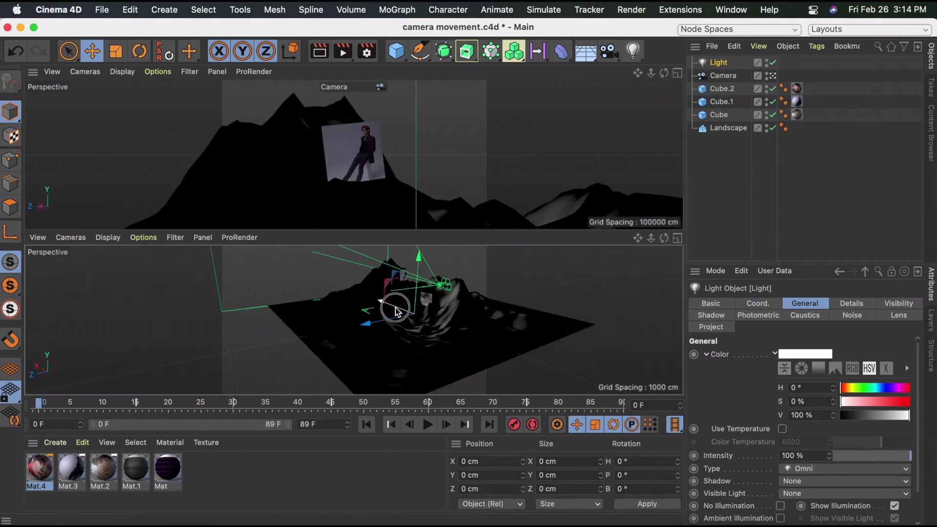
pyautogui.moveTo(396, 307); pyautogui.dragTo(431, 280)
pyautogui.press('super+z')
# Set the light's shadow type to Raytraced (Hard) and its shadow density to 50 %
pyautogui.scroll(-3, 805, 415)
pyautogui.click(807, 448)
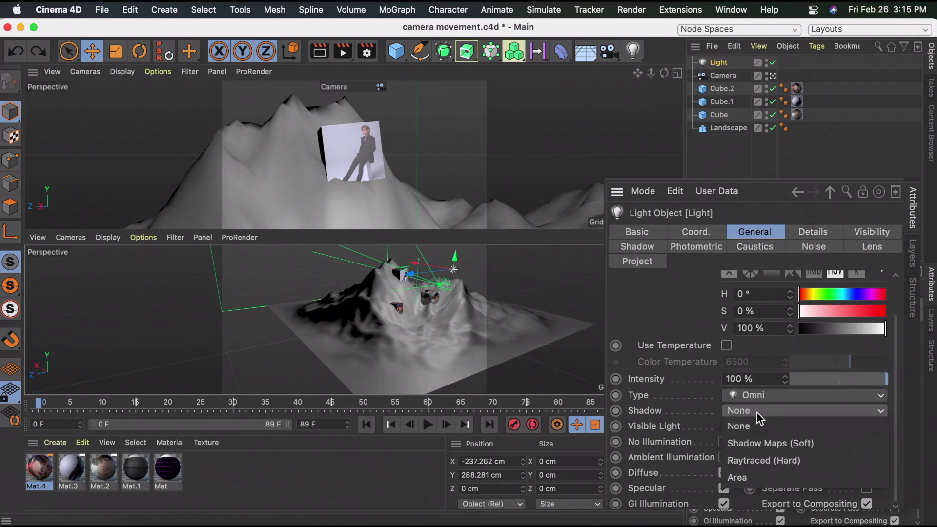
pyautogui.click(781, 461)
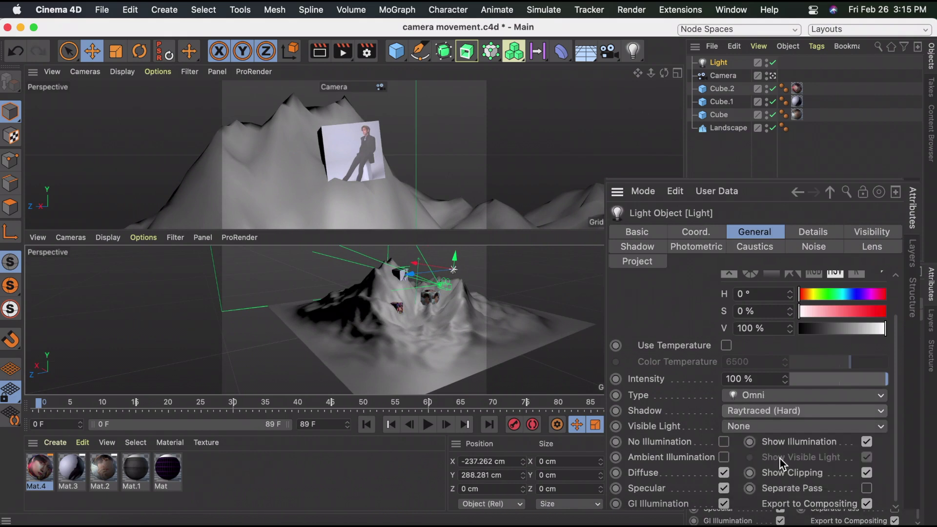
pyautogui.click(646, 245)
pyautogui.click(749, 323)
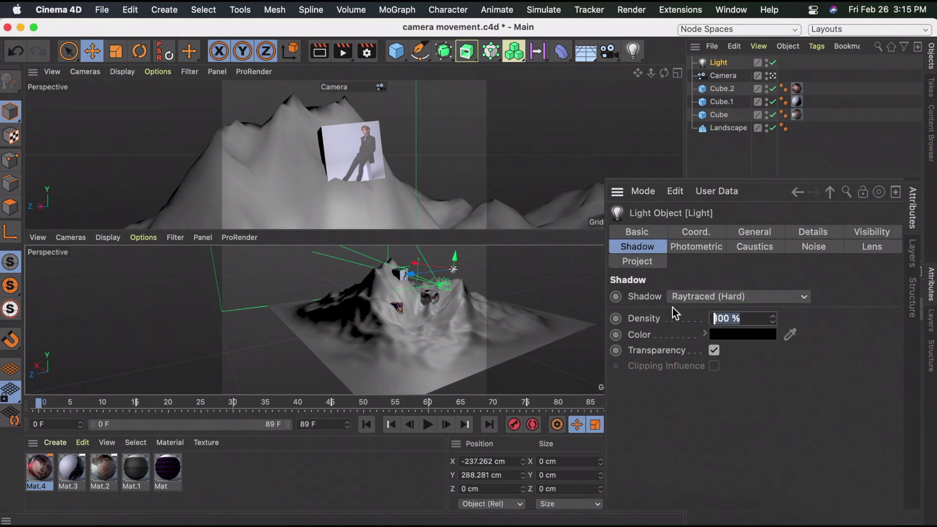
pyautogui.write('50')
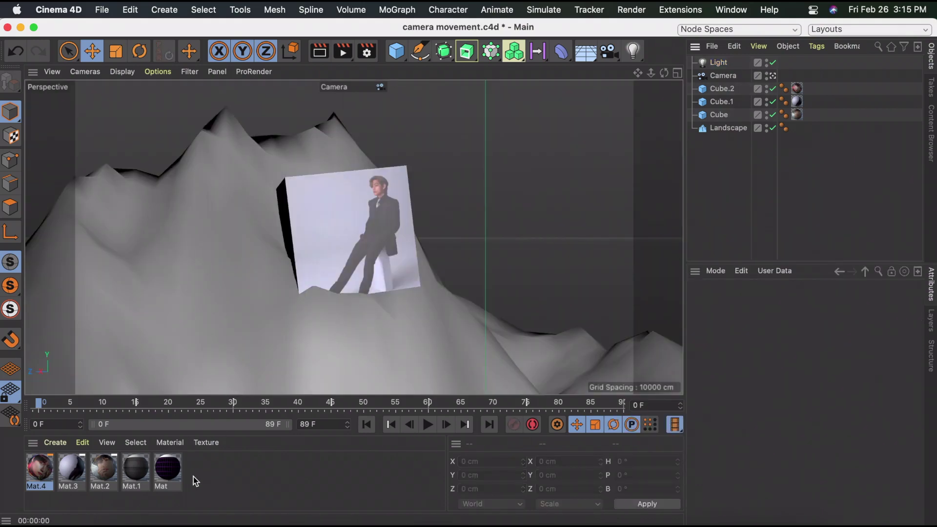
# Apply the black and purple material Mat to the landscape and add a Physical Sky to the scene
pyautogui.moveTo(179, 476)
pyautogui.mouseDown()
pyautogui.moveTo(211, 316)
pyautogui.moveTo(190, 297)
pyautogui.mouseUp()
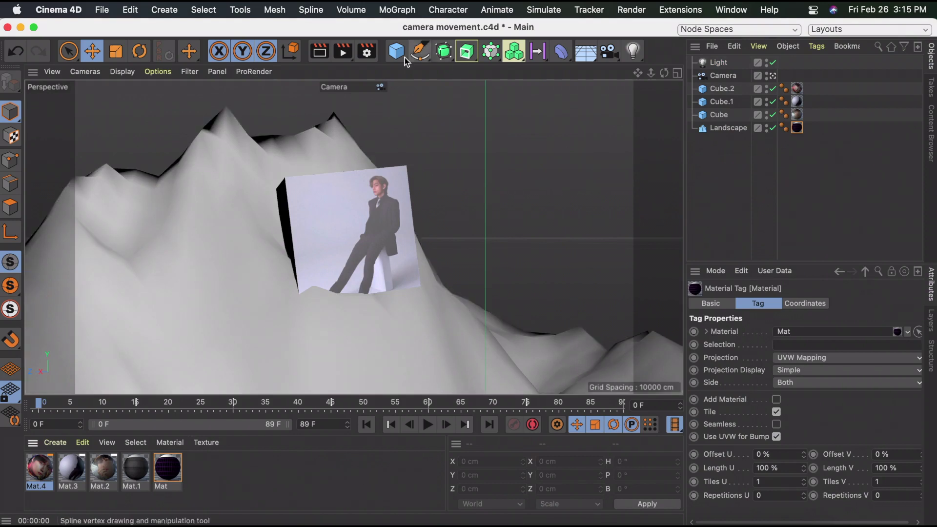
pyautogui.click(445, 159)
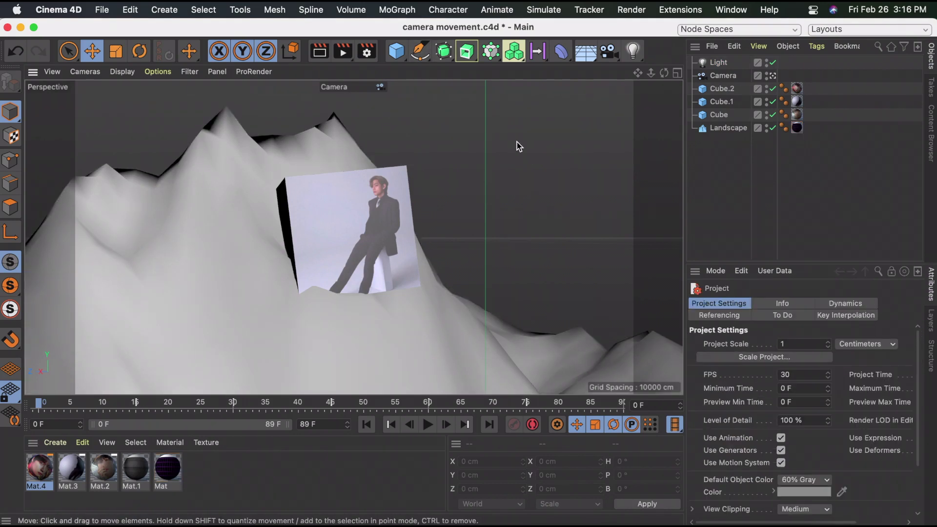
pyautogui.click(580, 58)
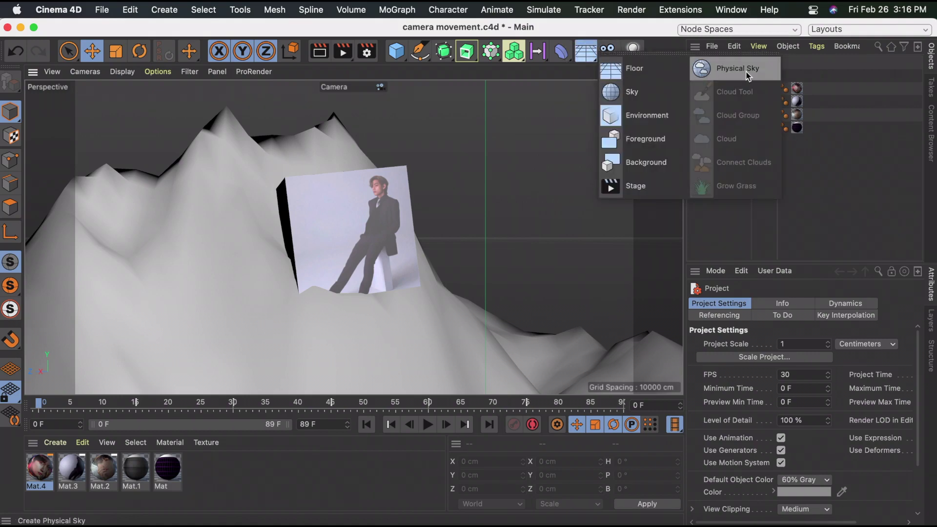
pyautogui.click(746, 73)
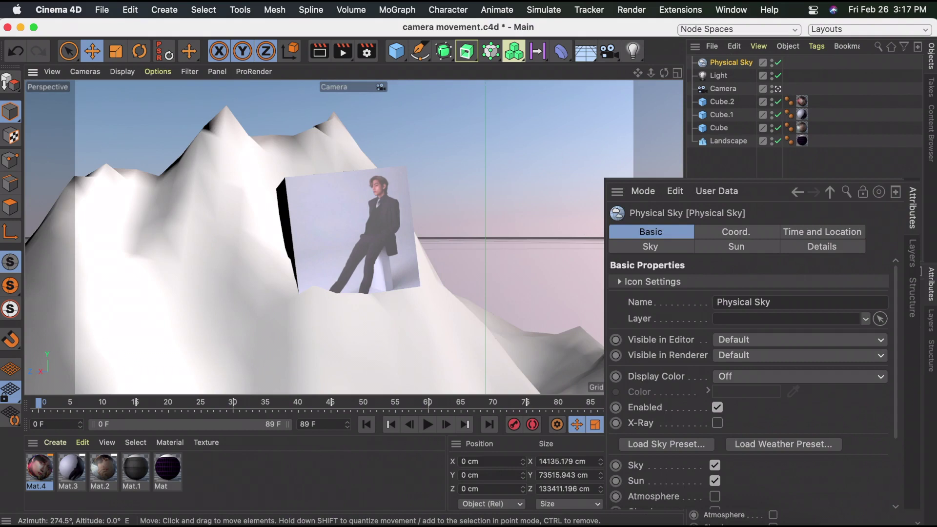
# Enable Clouds and Sunbeams on the Physical Sky
pyautogui.scroll(-3, 790, 444)
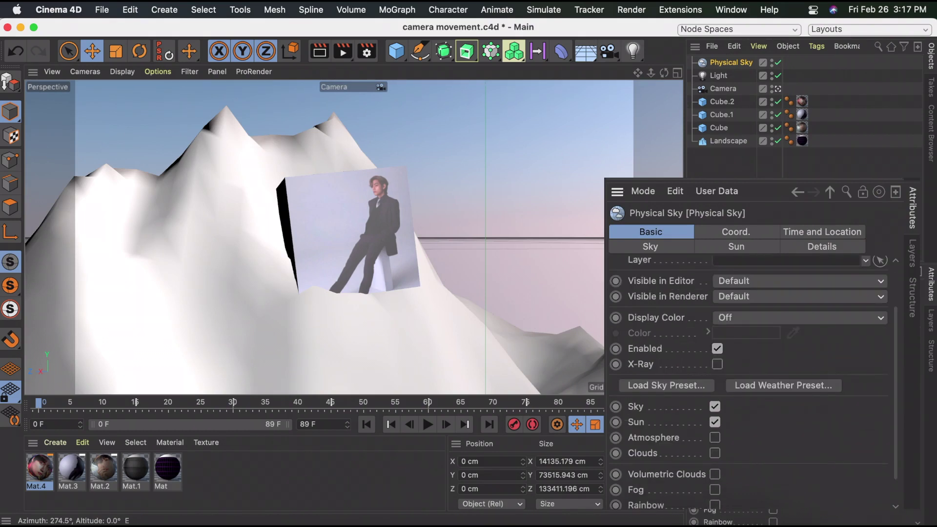
pyautogui.click(715, 453)
pyautogui.scroll(-2, 716, 469)
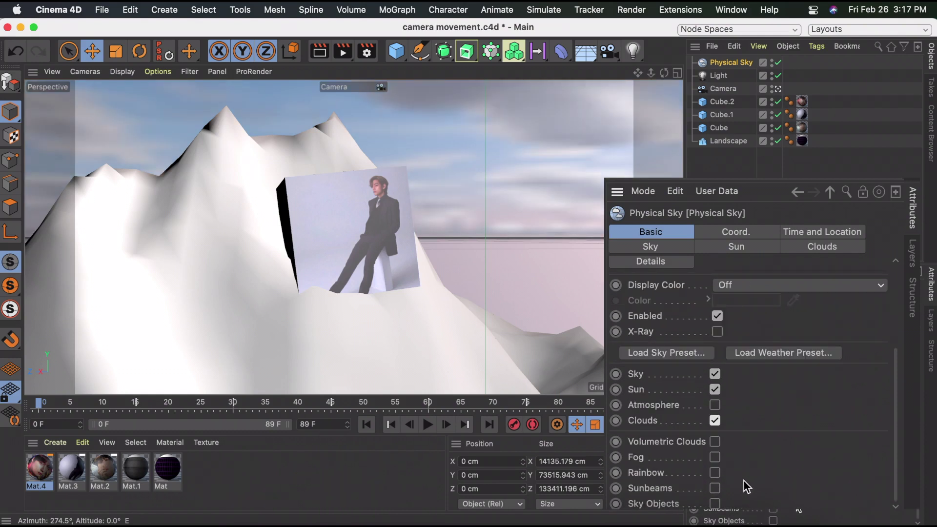
pyautogui.click(715, 489)
pyautogui.scroll(5, 761, 371)
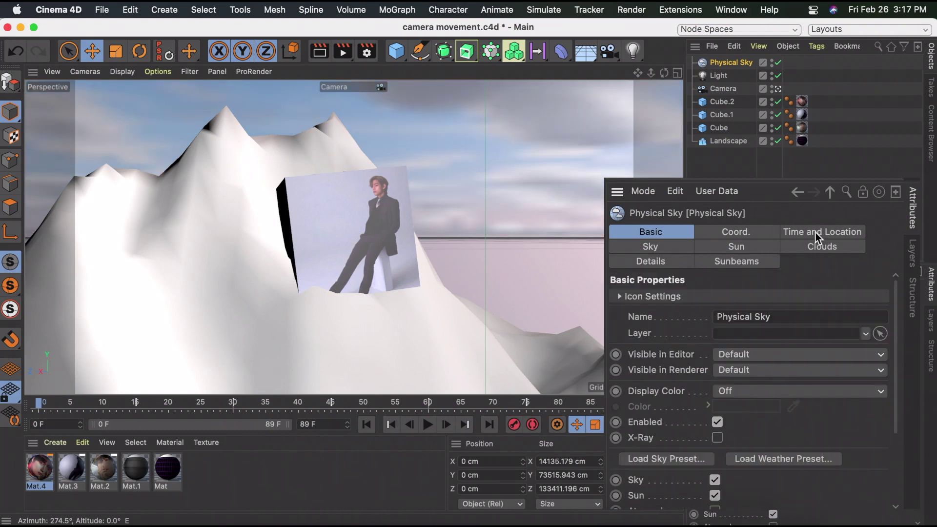
# Look through the Physical Sky's date, time and city options and render the camera view as a preview
pyautogui.click(815, 232)
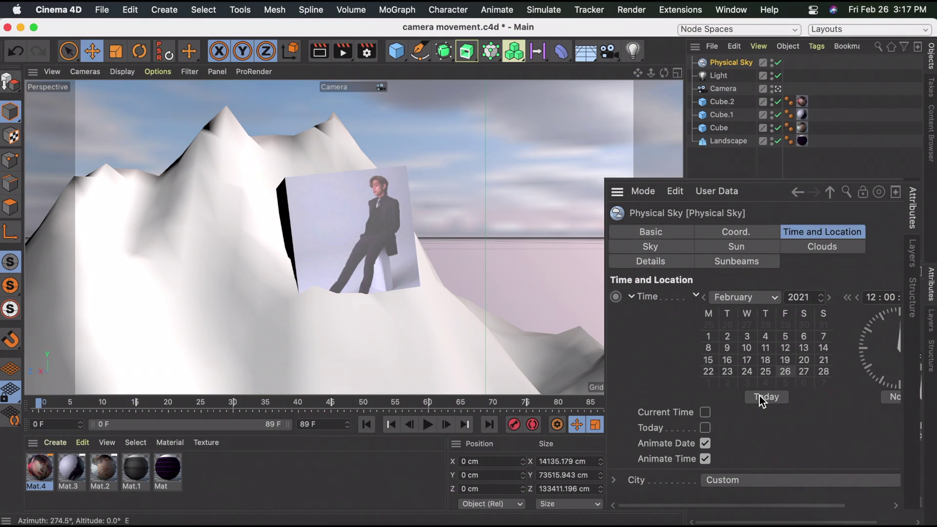
pyautogui.click(762, 483)
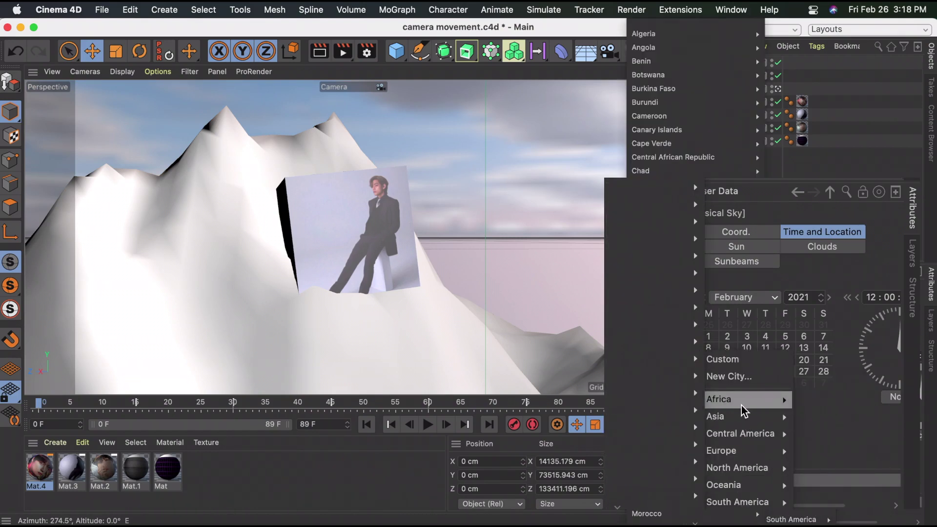
pyautogui.moveTo(743, 439)
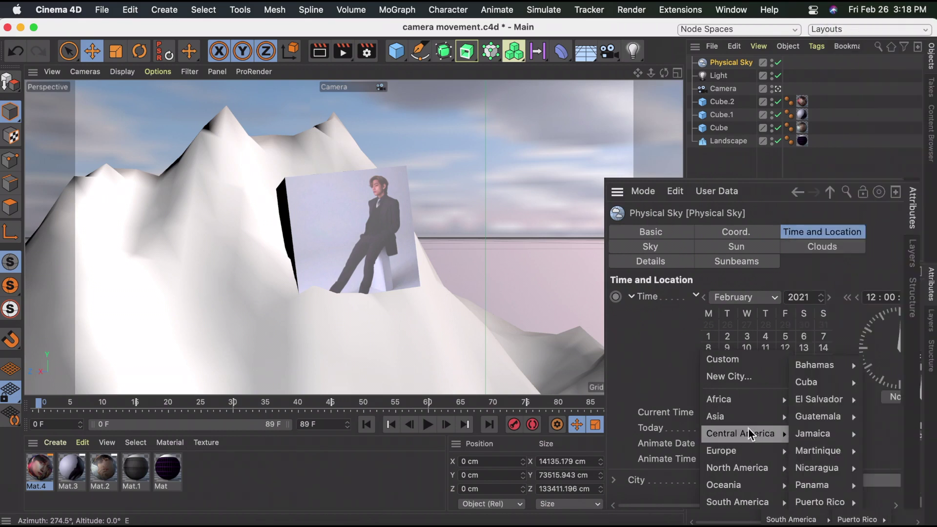
pyautogui.moveTo(749, 420)
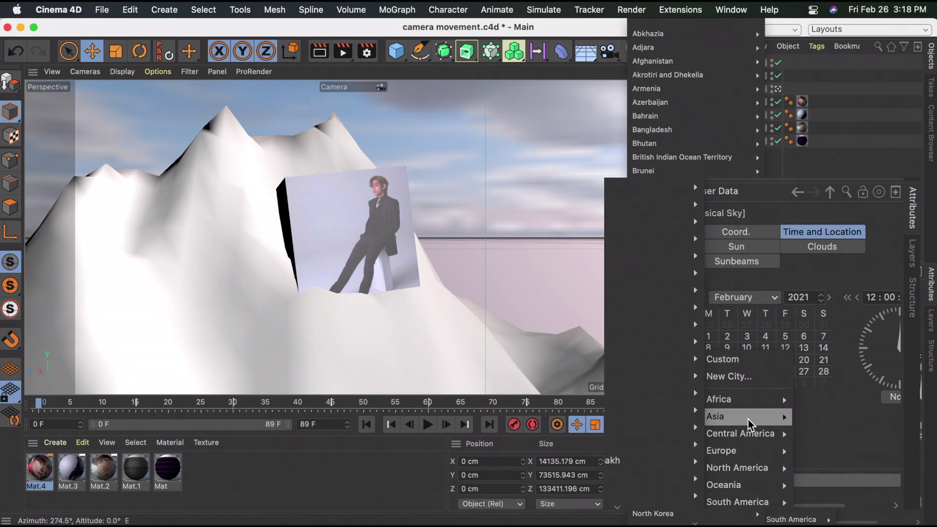
pyautogui.click(771, 443)
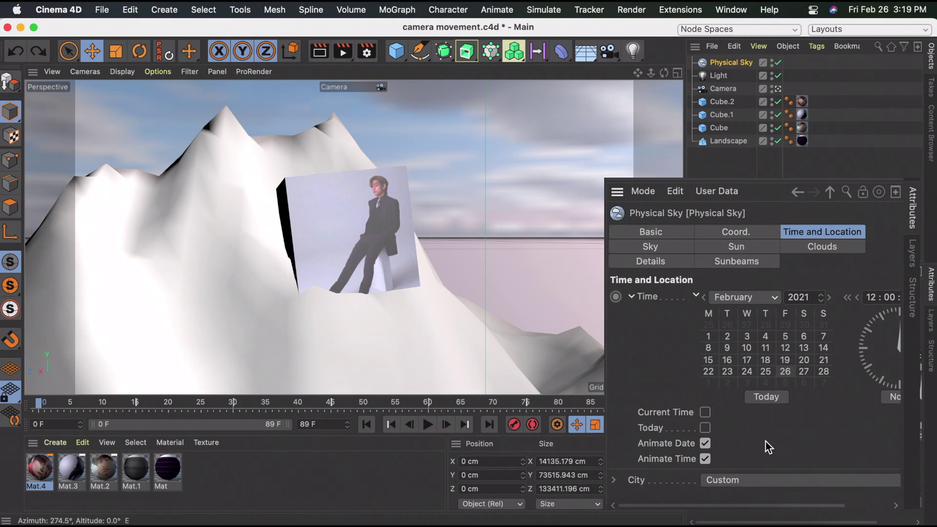
pyautogui.press('super+r')
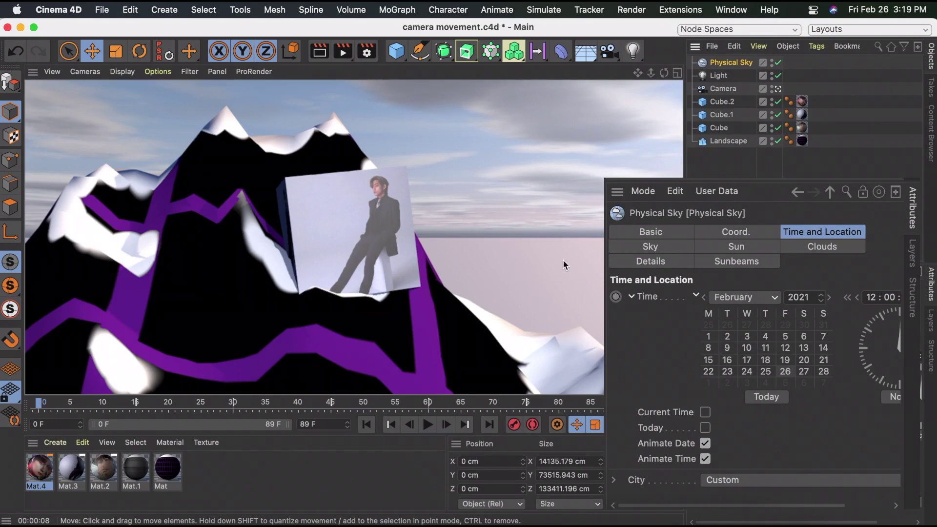
pyautogui.click(731, 62)
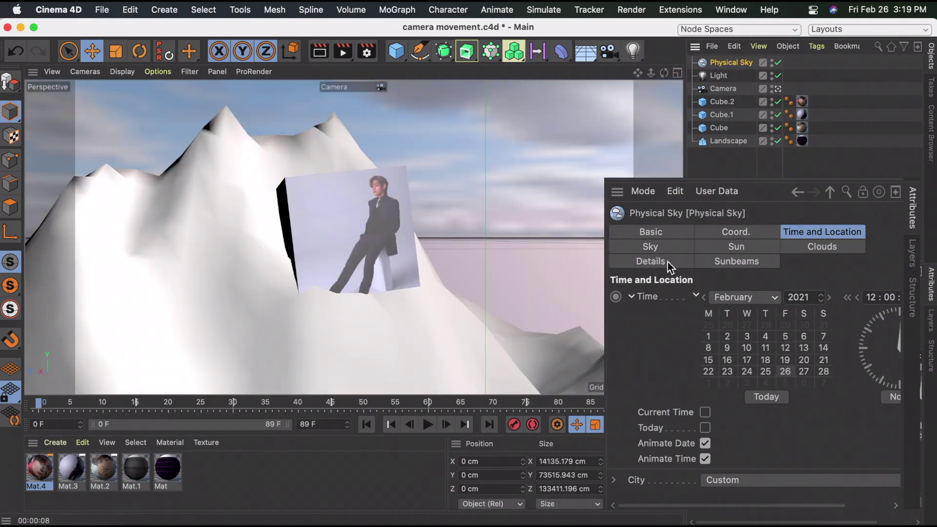
# Try a Horizon Start of -6° for the Physical Sky, set it to -10°, and render the view
pyautogui.click(664, 247)
pyautogui.scroll(-4, 825, 396)
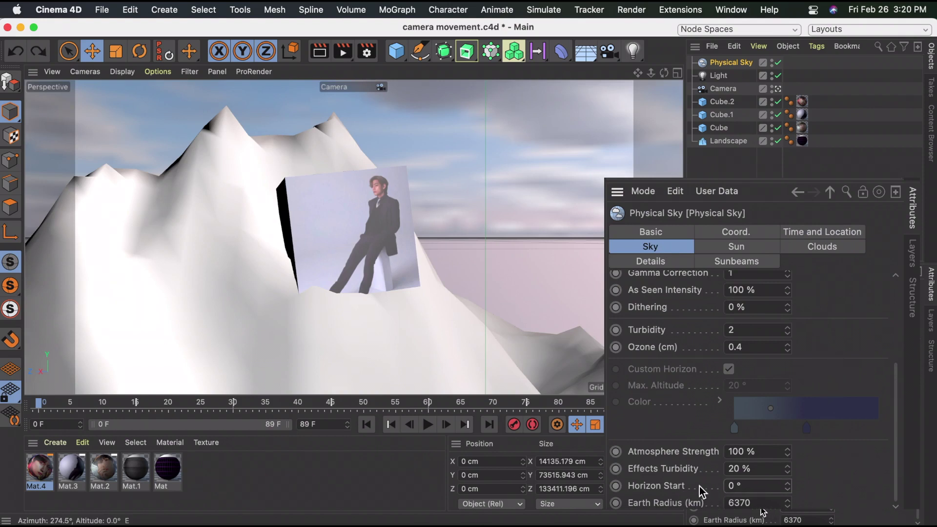
pyautogui.doubleClick(755, 486)
pyautogui.write('-6')
pyautogui.press('Return')
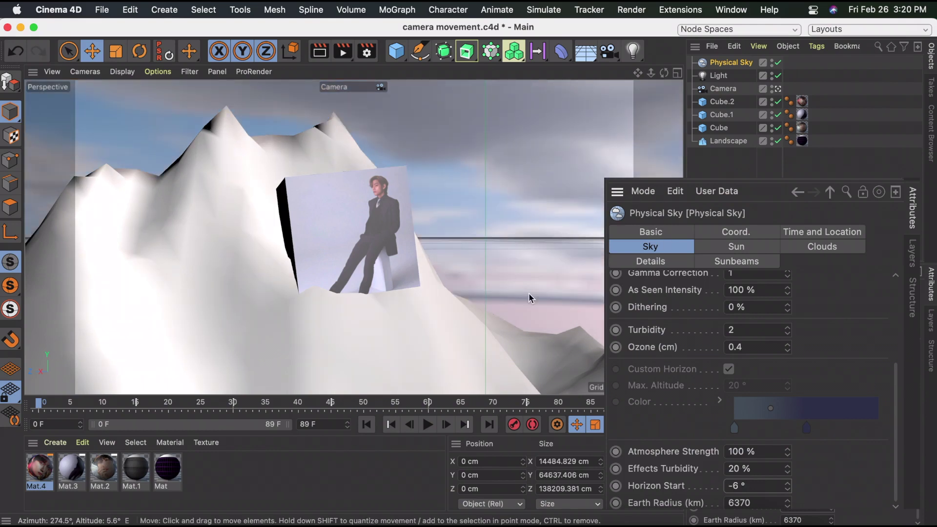
pyautogui.write('-10')
pyautogui.press('Return')
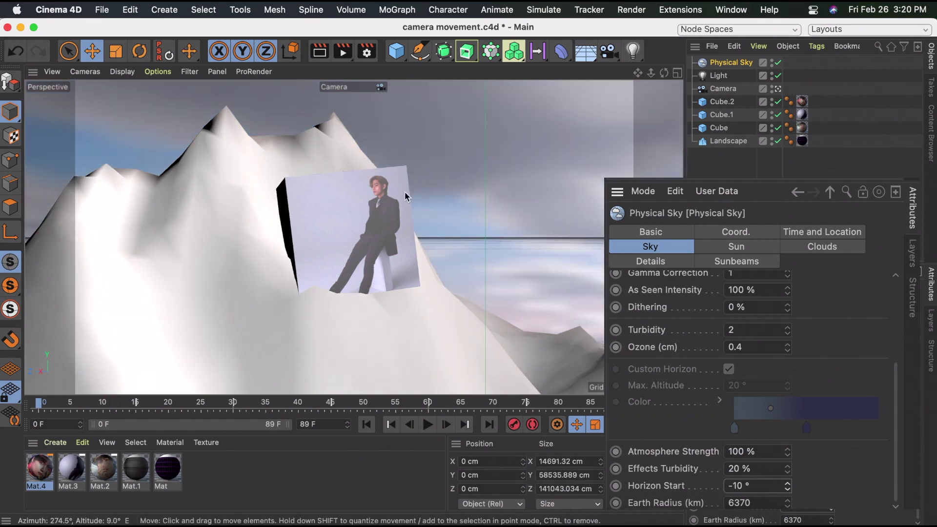
pyautogui.click(320, 51)
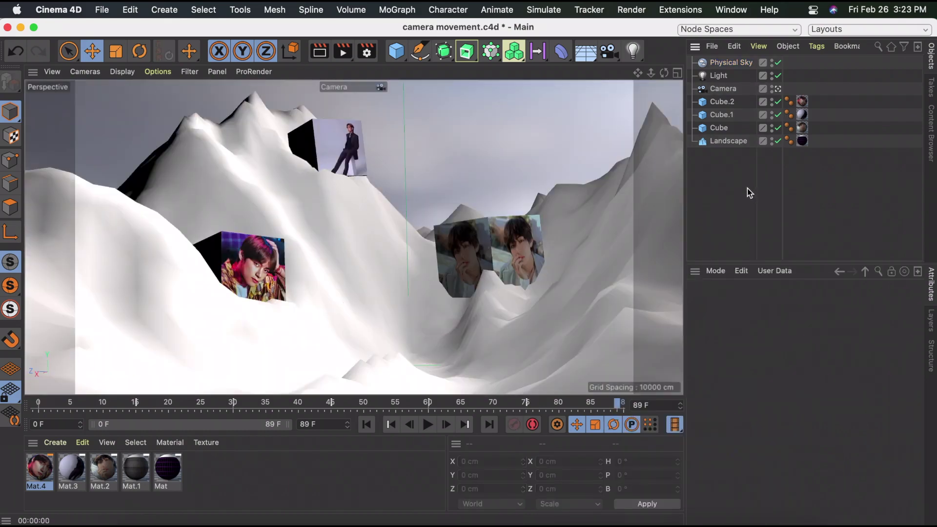
# Set the render output to 2048 x 1152 pixels with the ratio locked, and the frame range to All Frames
pyautogui.click(368, 52)
pyautogui.doubleClick(608, 106)
pyautogui.write('2048')
pyautogui.press('Return')
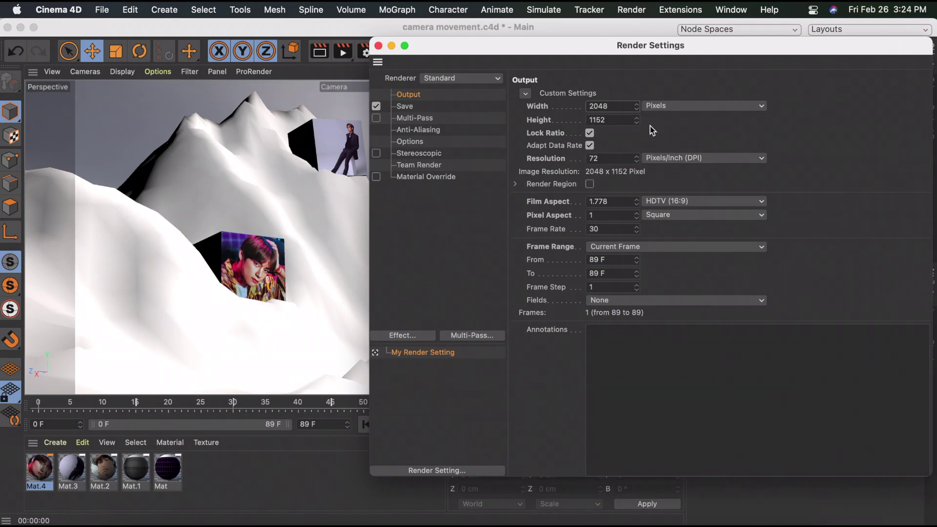
pyautogui.click(616, 249)
pyautogui.click(622, 287)
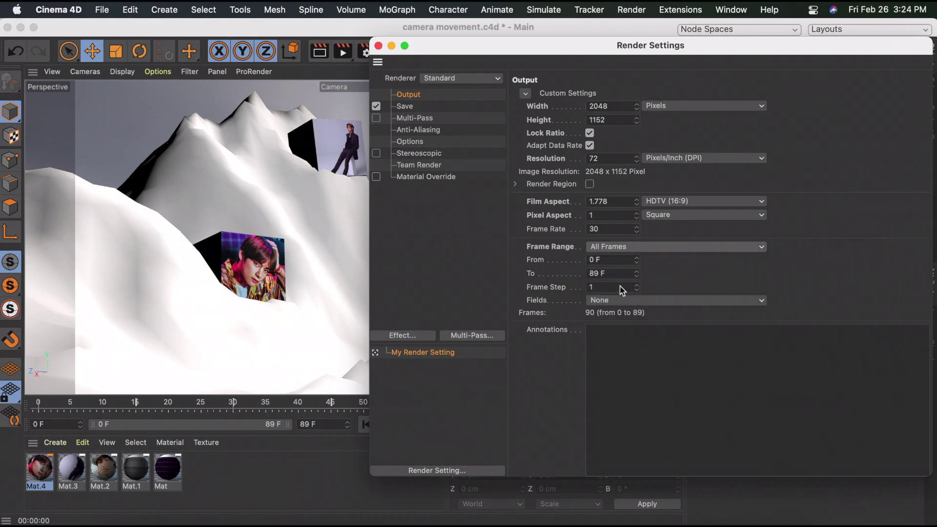
# Set the render's save format to MP4 with the file name camera movement, and render the project to the Picture Viewer
pyautogui.click(408, 106)
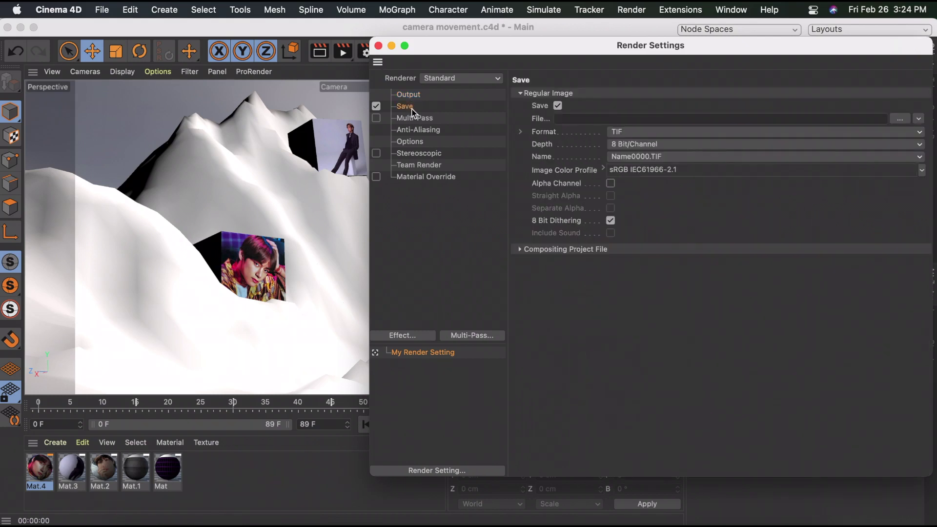
pyautogui.click(630, 131)
pyautogui.click(638, 383)
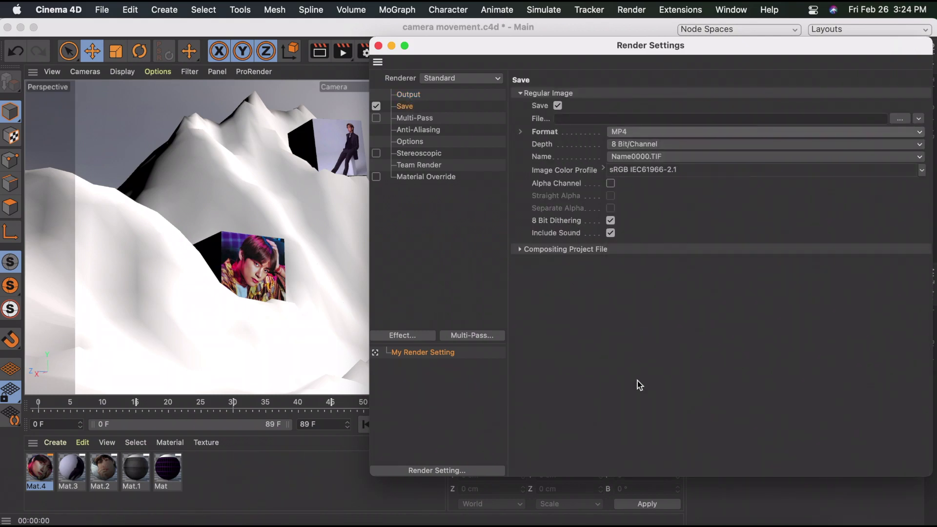
pyautogui.click(638, 117)
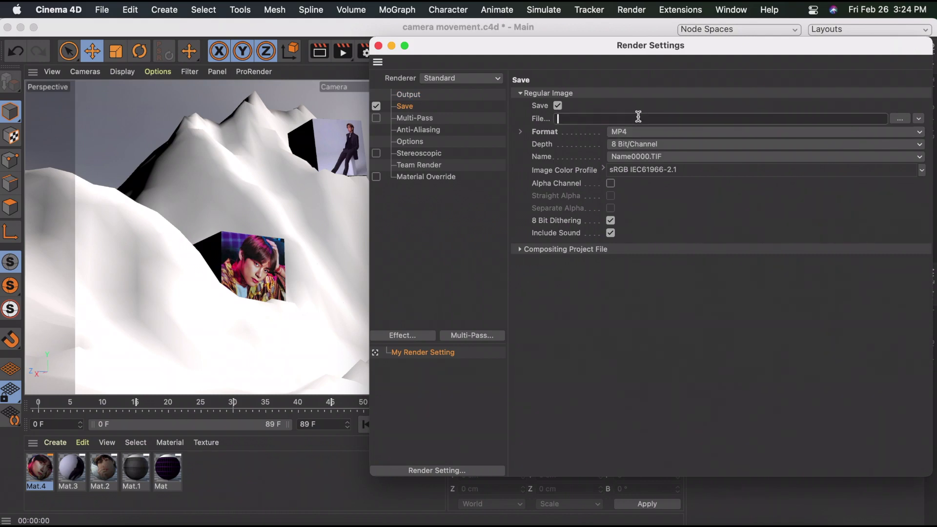
pyautogui.click(899, 119)
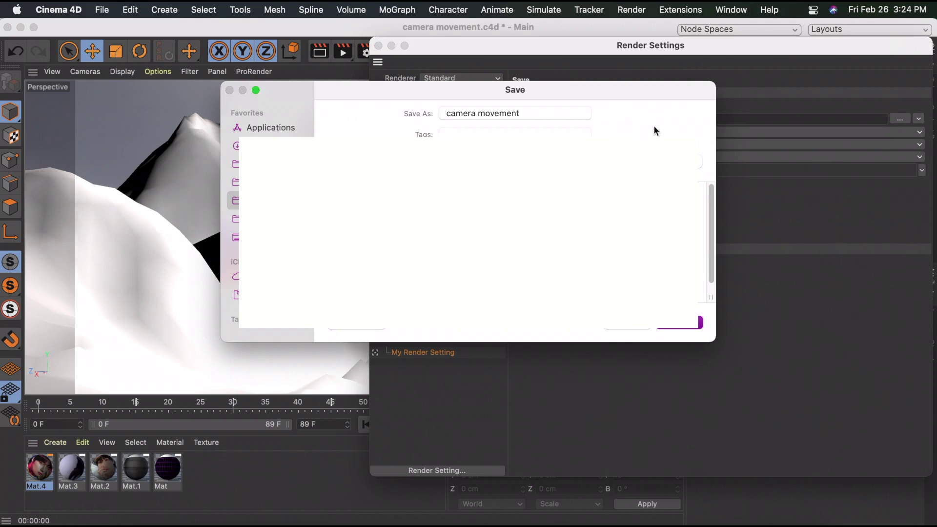
pyautogui.press('Escape')
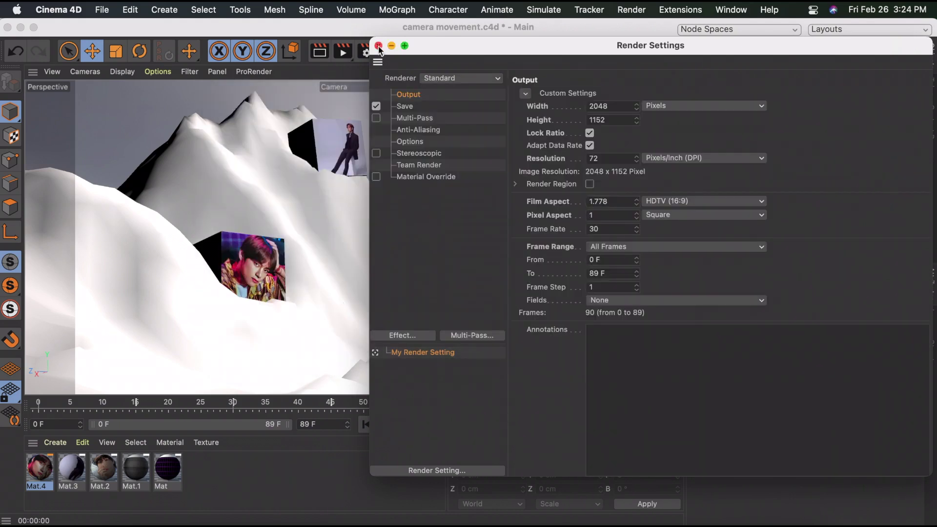
pyautogui.click(379, 45)
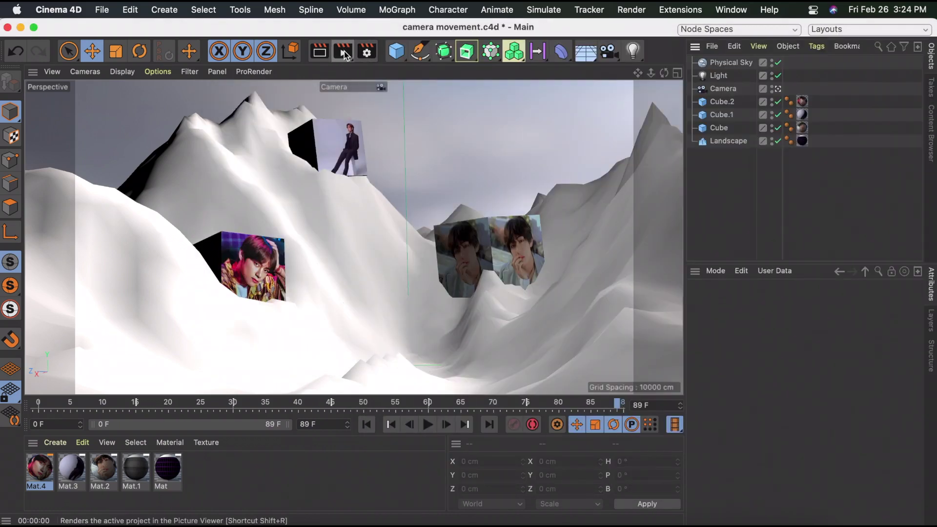
pyautogui.click(343, 51)
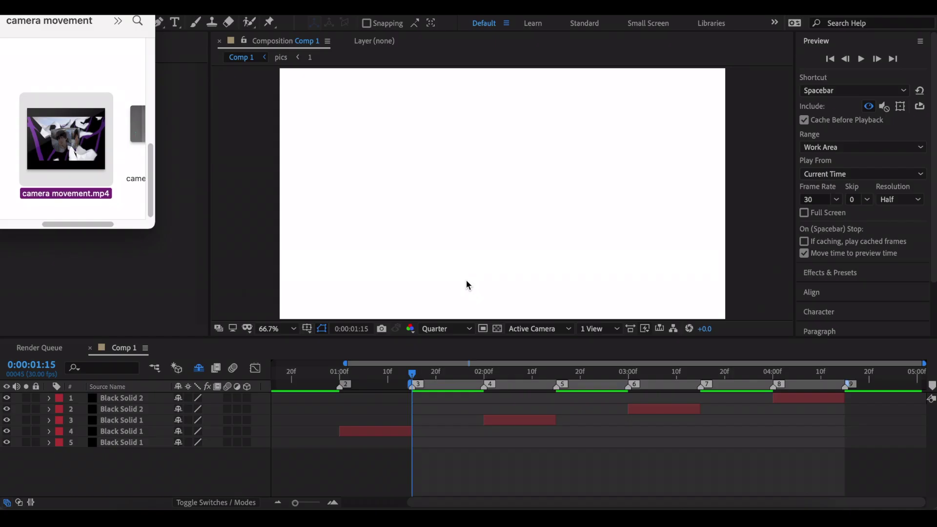
# Switch to After Effects, add the rendered camera movement.mp4 as Comp 1's top layer at 0:00:01:15, and apply the RSMB effect
pyautogui.click(62, 176)
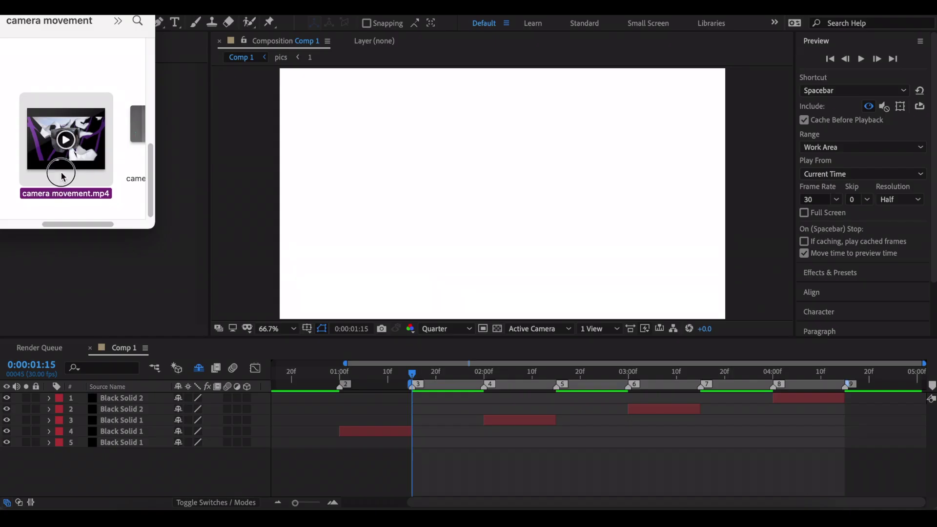
pyautogui.moveTo(62, 176); pyautogui.dragTo(493, 194)
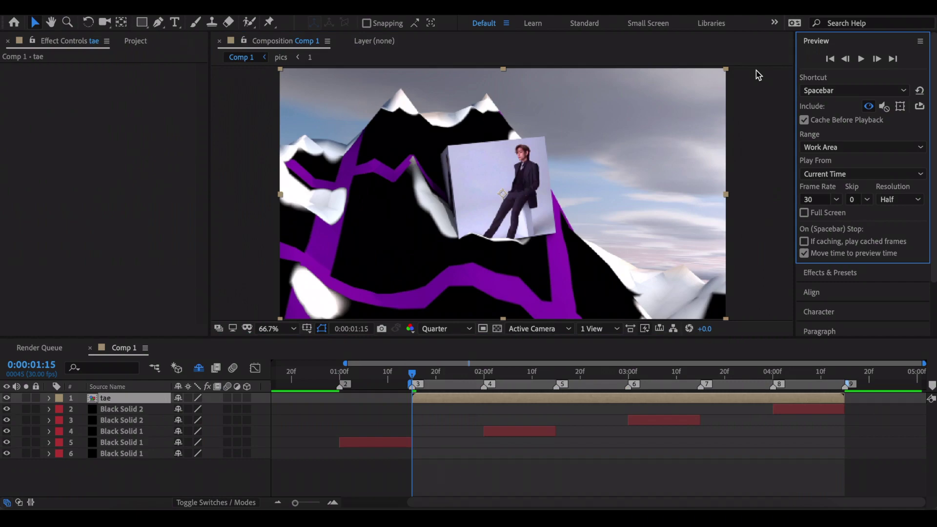
pyautogui.press('super+5')
pyautogui.write('rsmb')
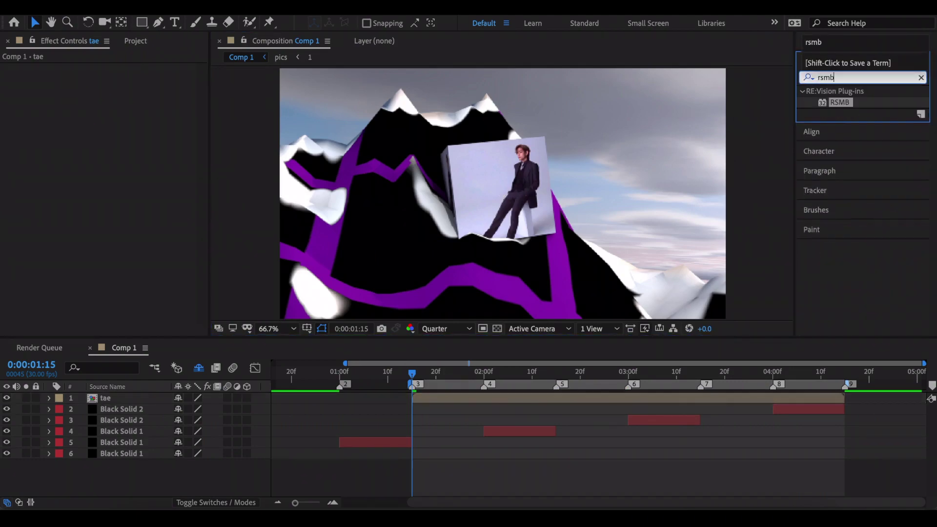
pyautogui.doubleClick(840, 102)
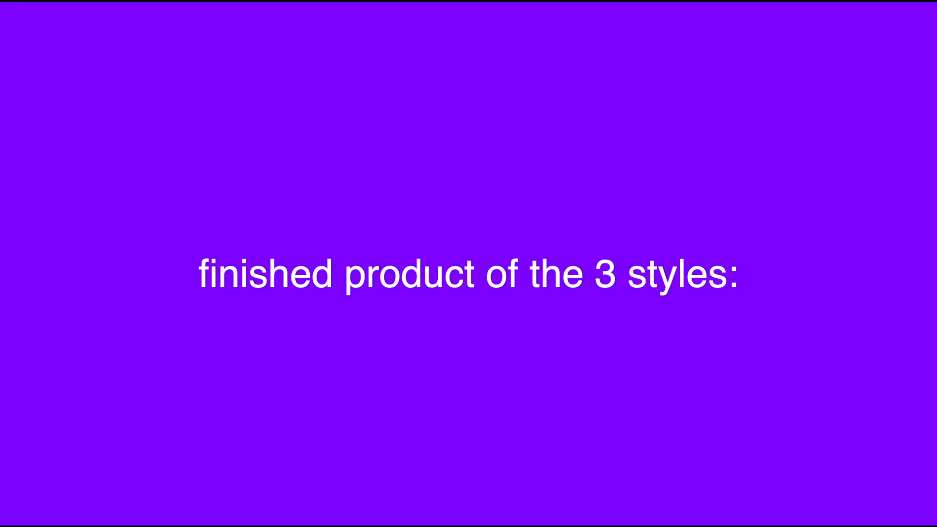